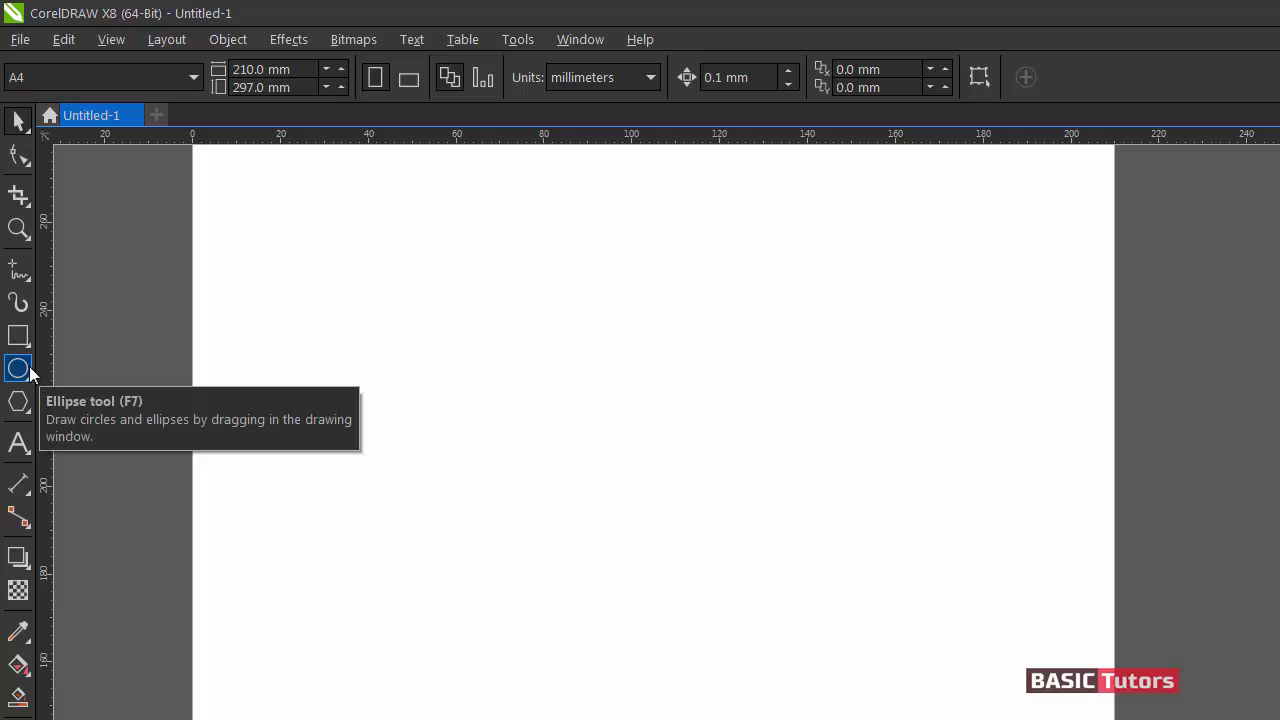
Draw a circle about 107 mm in diameter on the upper half of the page, nudging it slightly toward the page's horizontal centre.
click(29, 368)
click(19, 120)
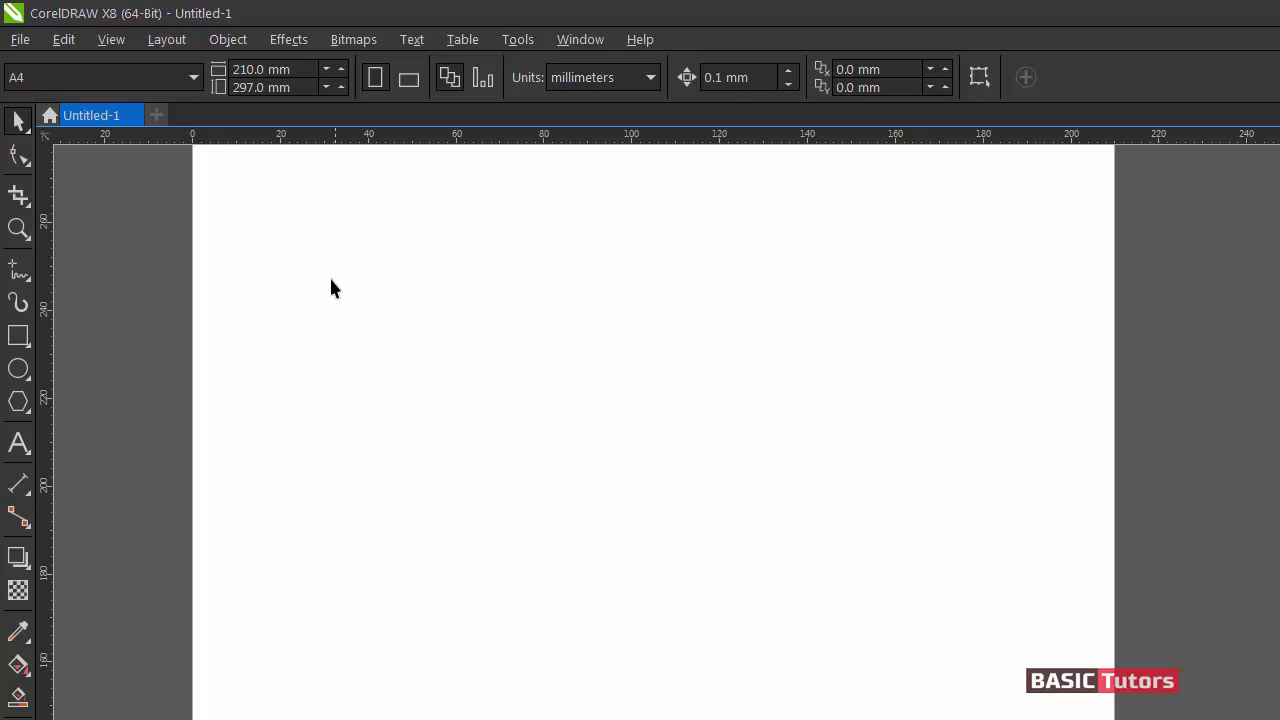
click(18, 369)
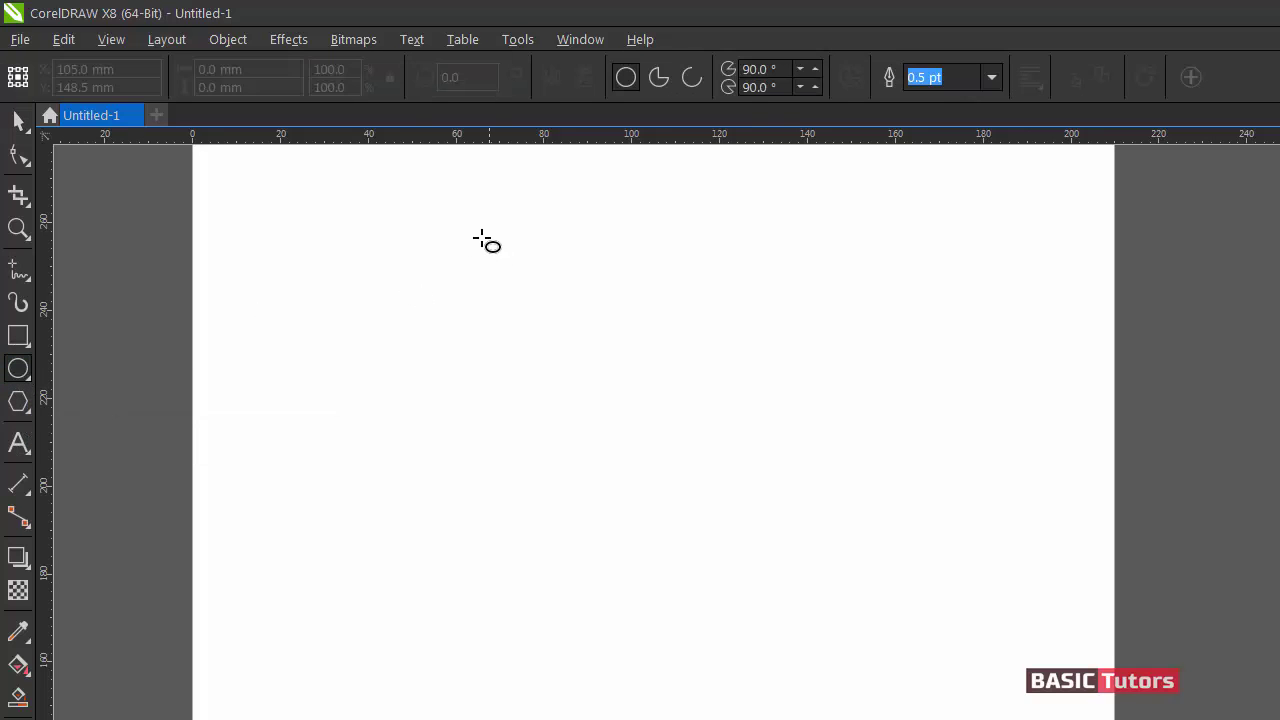
mouse_move(443, 232)
mouse_down()
mouse_move(889, 537)
mouse_move(903, 560)
mouse_move(911, 700)
mouse_up()
click(18, 120)
drag(673, 467, 635, 467)
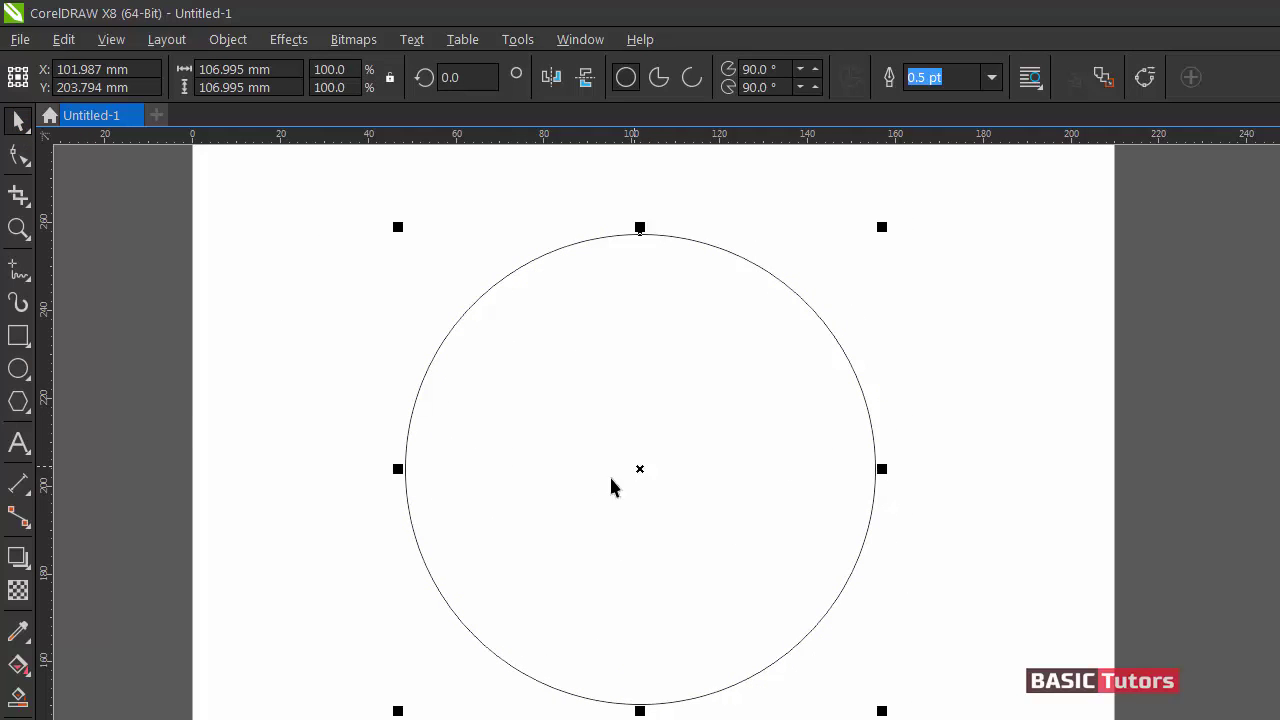
Draw a rectangle about 31.6 by 7.3 mm at the circle's upper left and round its two upper corners to 7 mm.
click(19, 342)
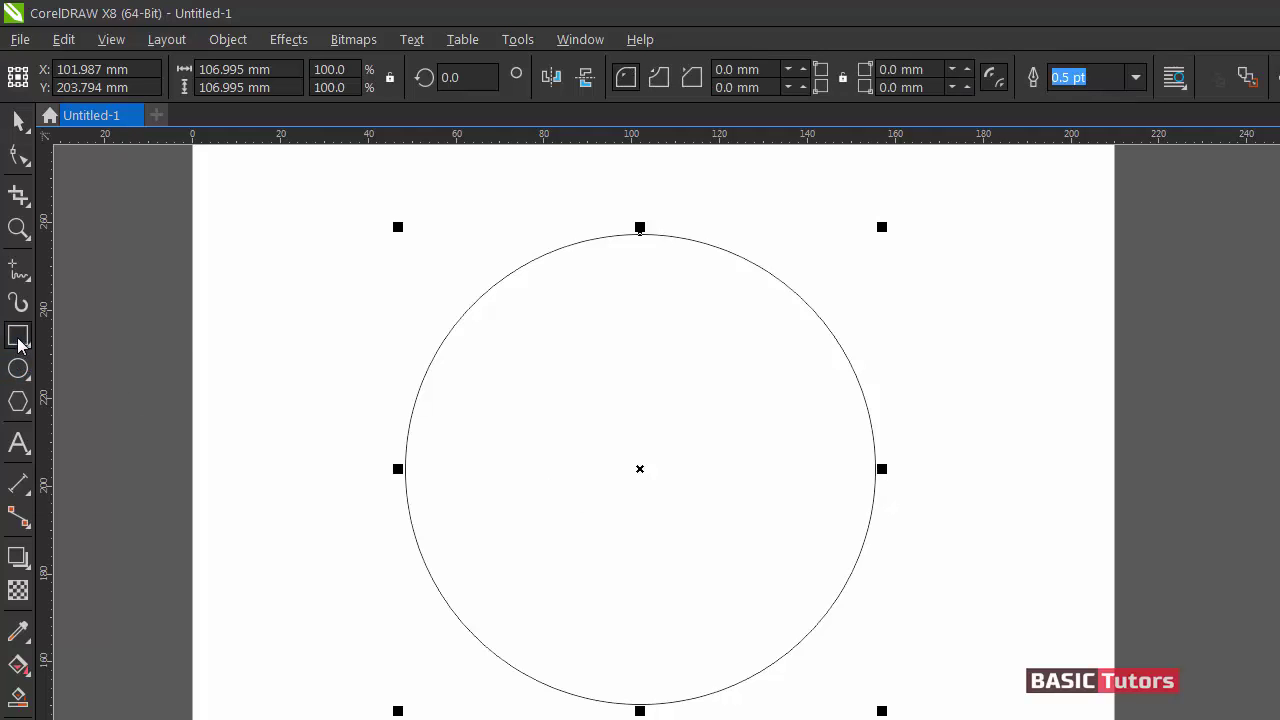
drag(263, 270, 402, 302)
click(17, 156)
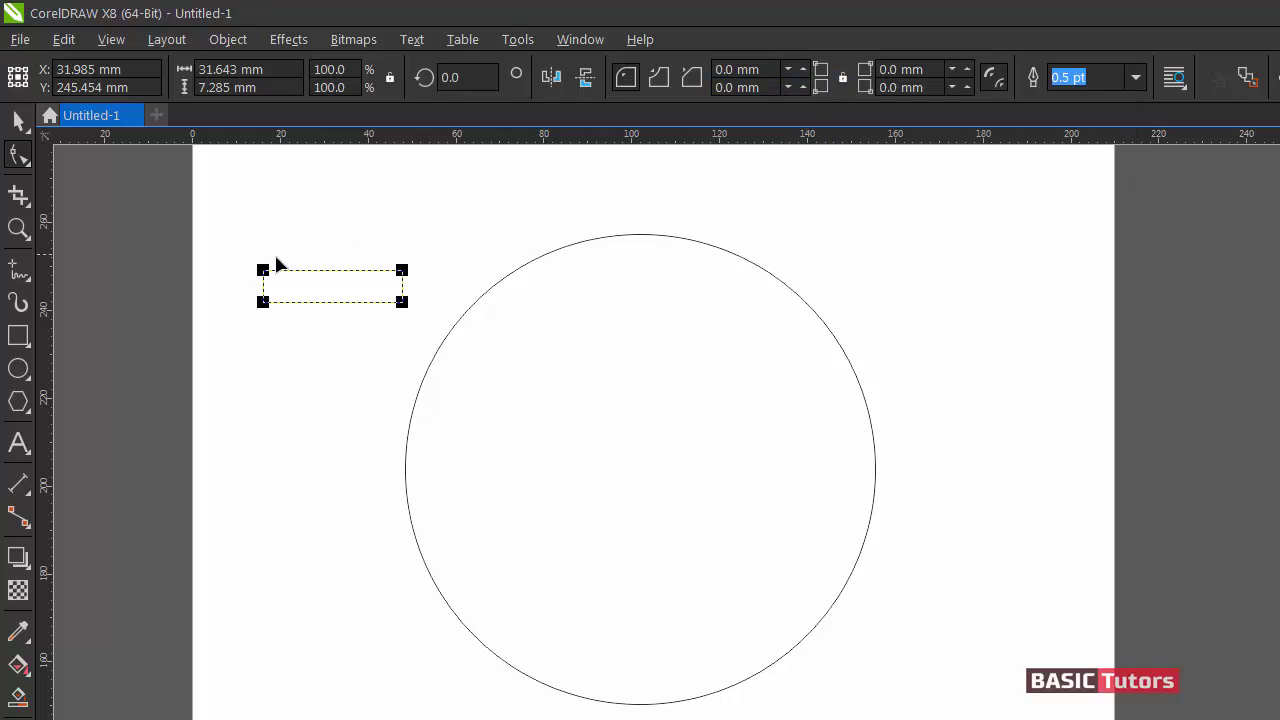
click(760, 69)
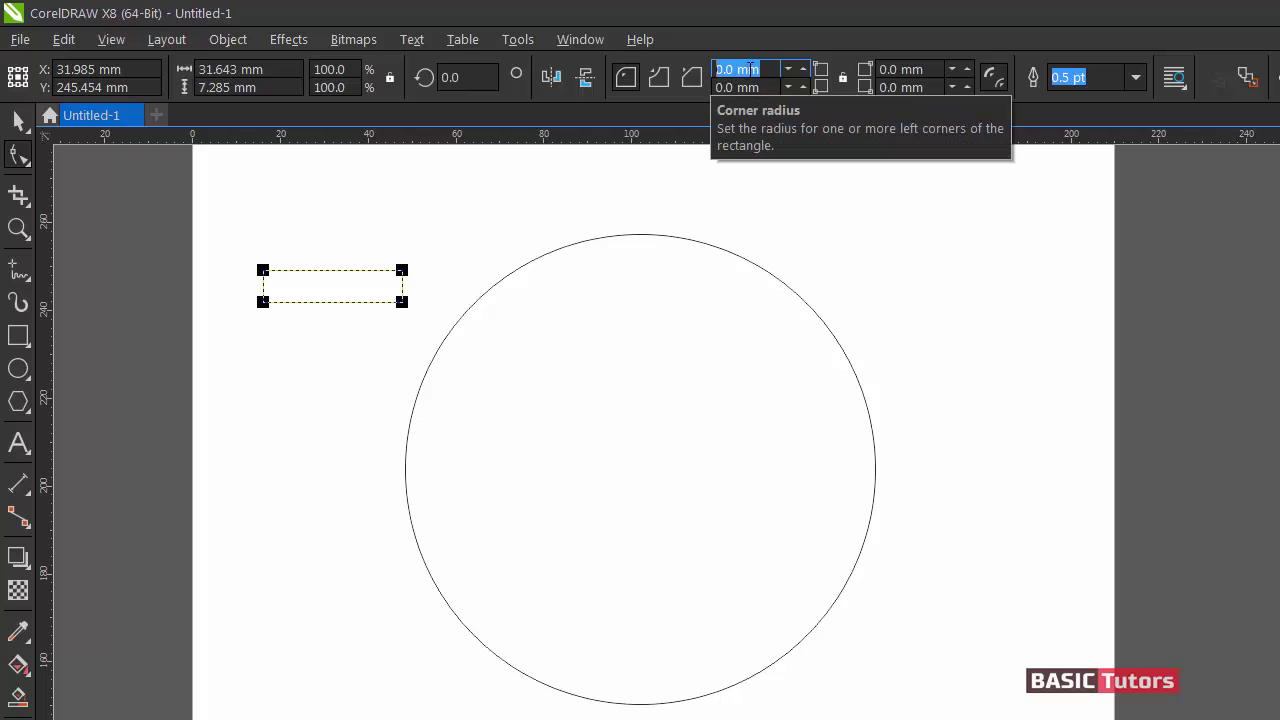
text(7)
key(Return)
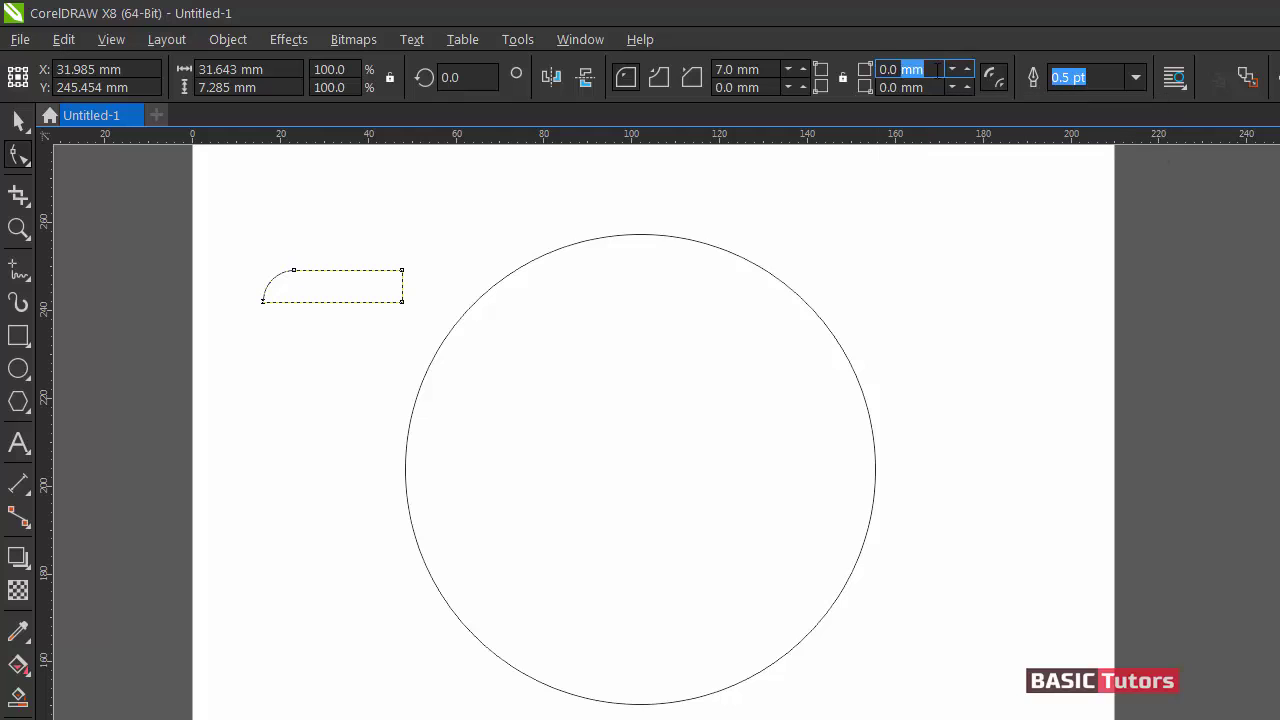
drag(938, 69, 879, 69)
text(7)
key(Return)
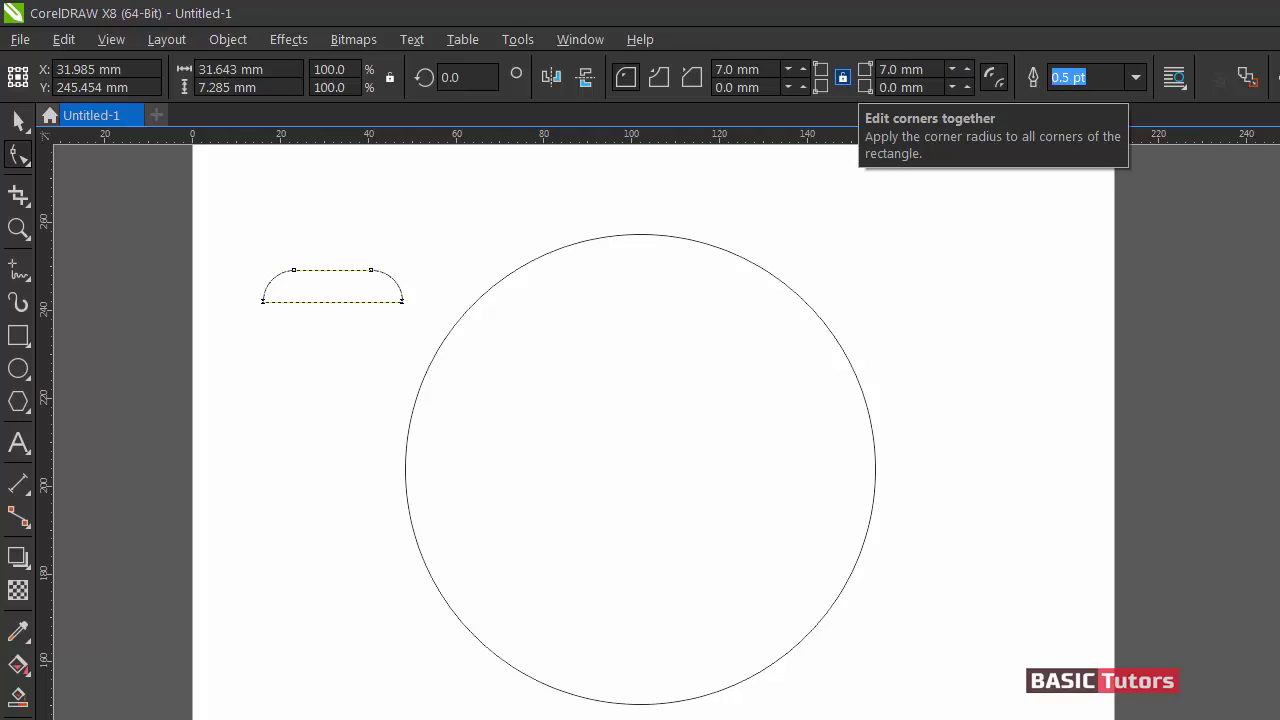
Scale the rounded rectangle down to about 21.8 by 5 mm and centre it horizontally on the circle.
click(18, 120)
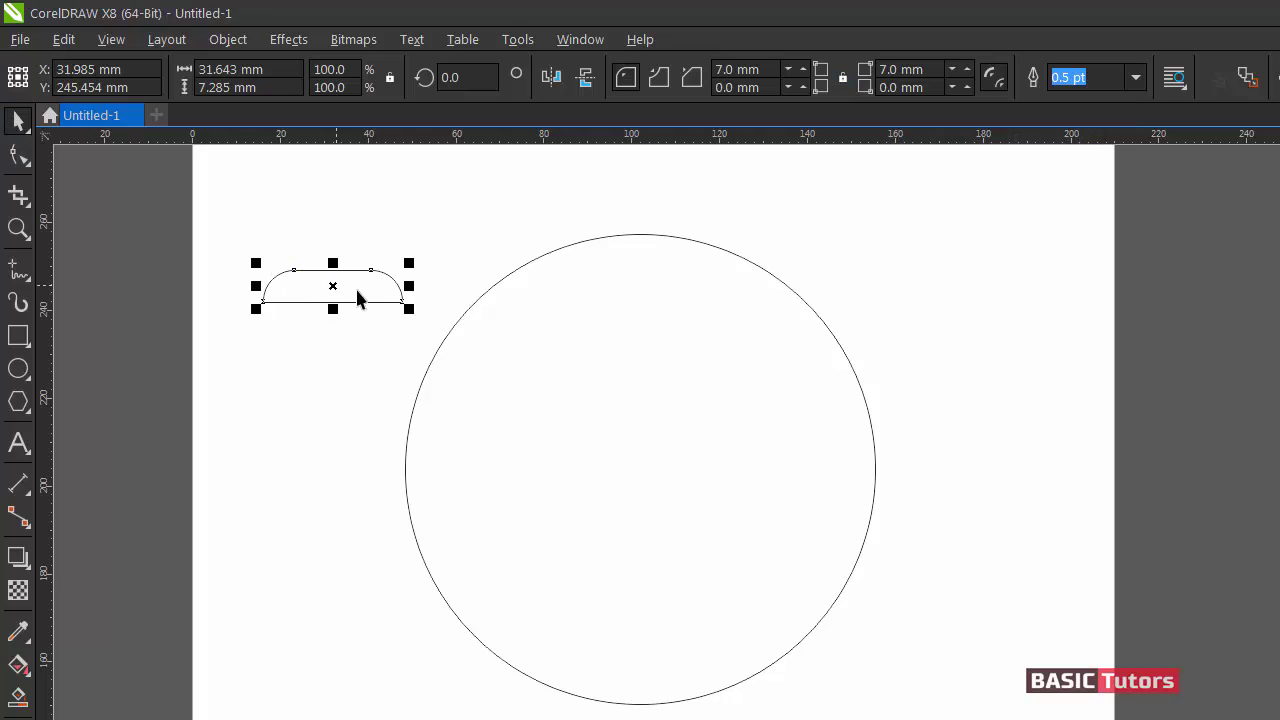
drag(414, 262, 389, 283)
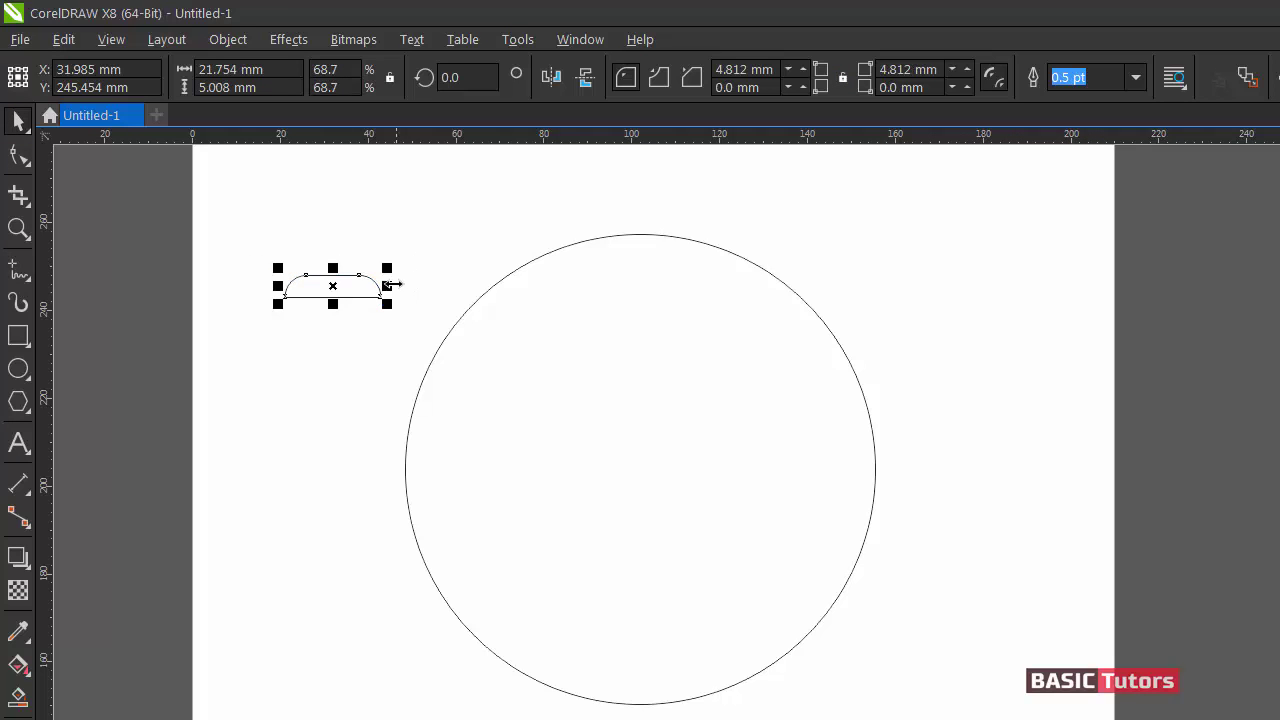
click(565, 247)
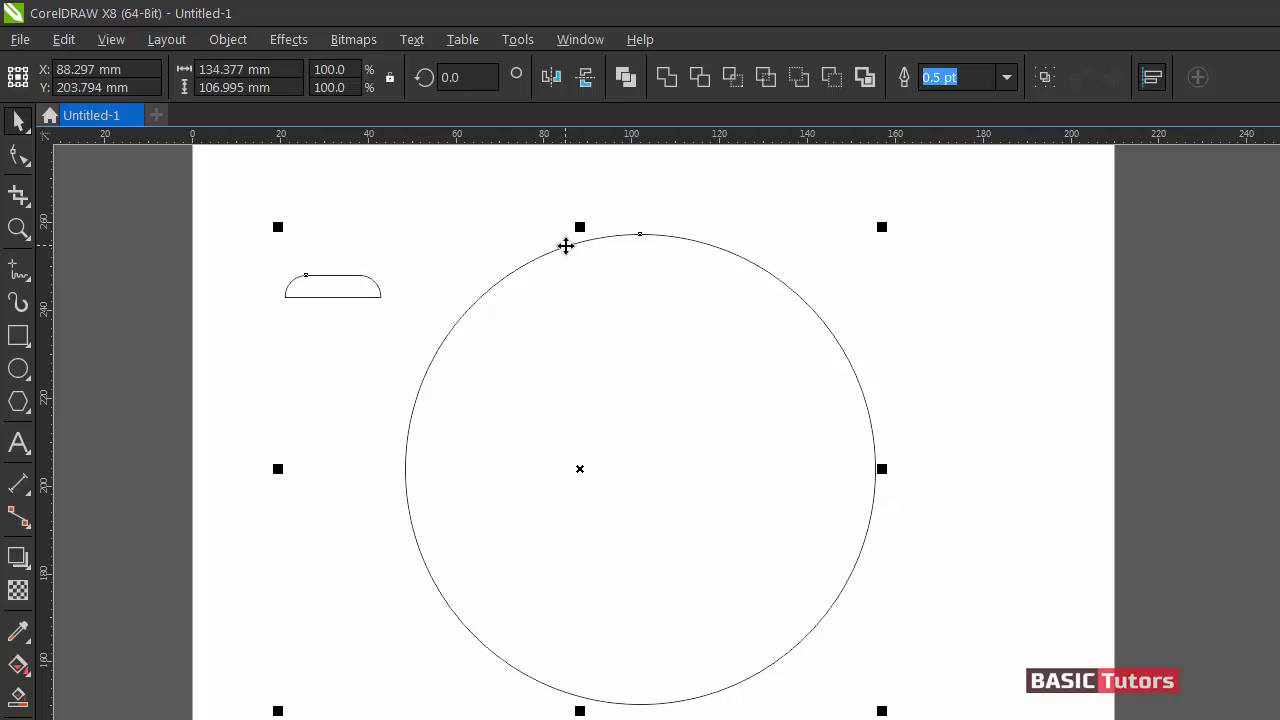
key(c)
click(605, 265)
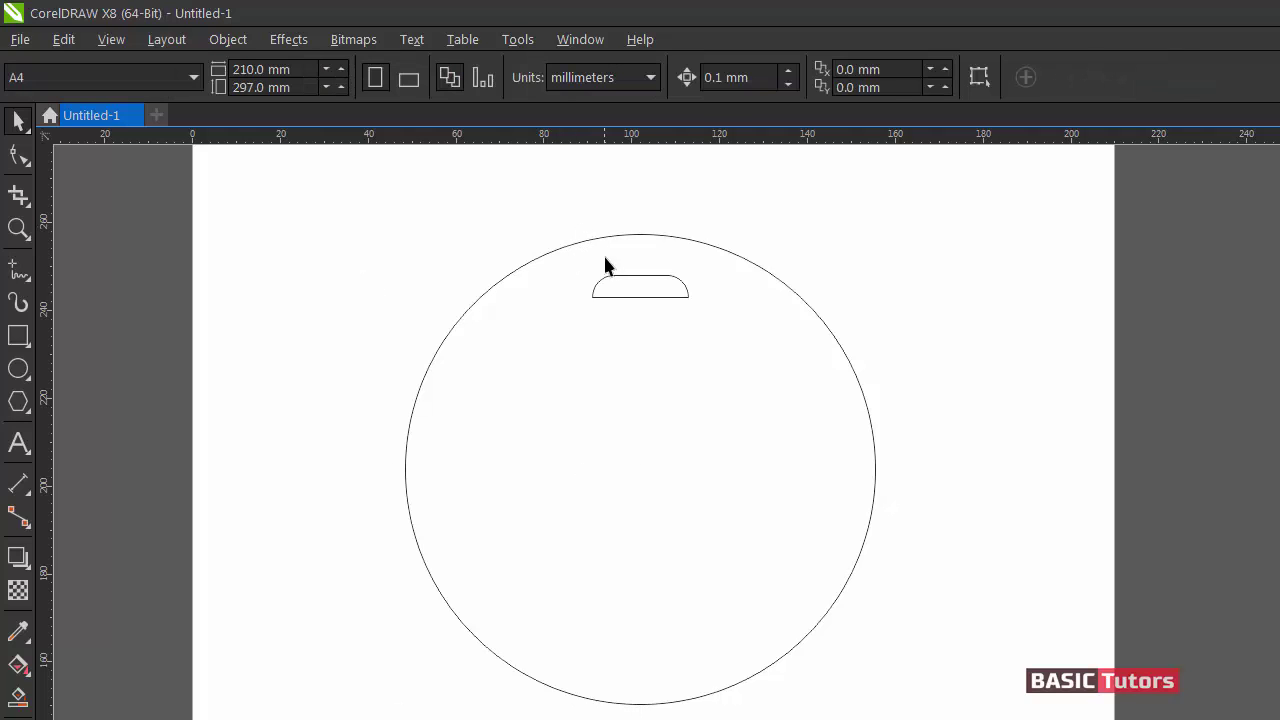
Align the small shape with the circle's top, and move it straight up so it straddles the circle's upper edge.
drag(303, 201, 988, 710)
key(t)
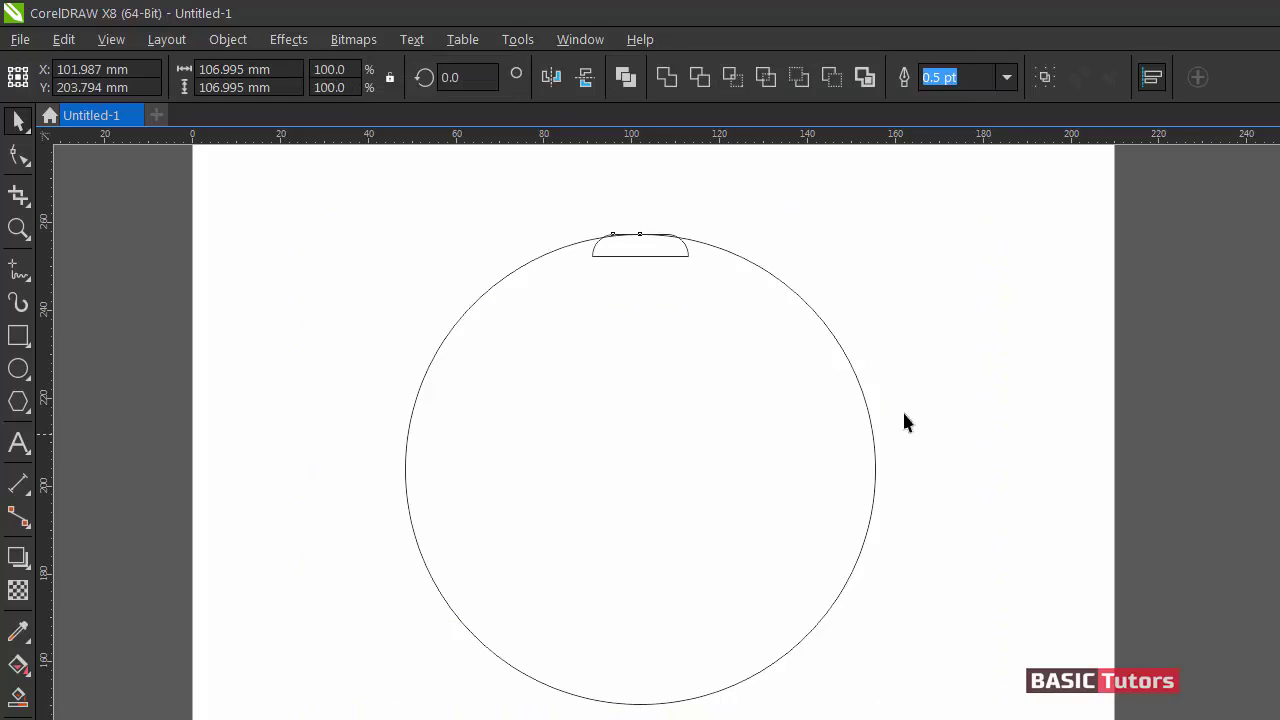
click(903, 422)
click(654, 252)
drag(640, 243, 640, 238)
click(640, 242)
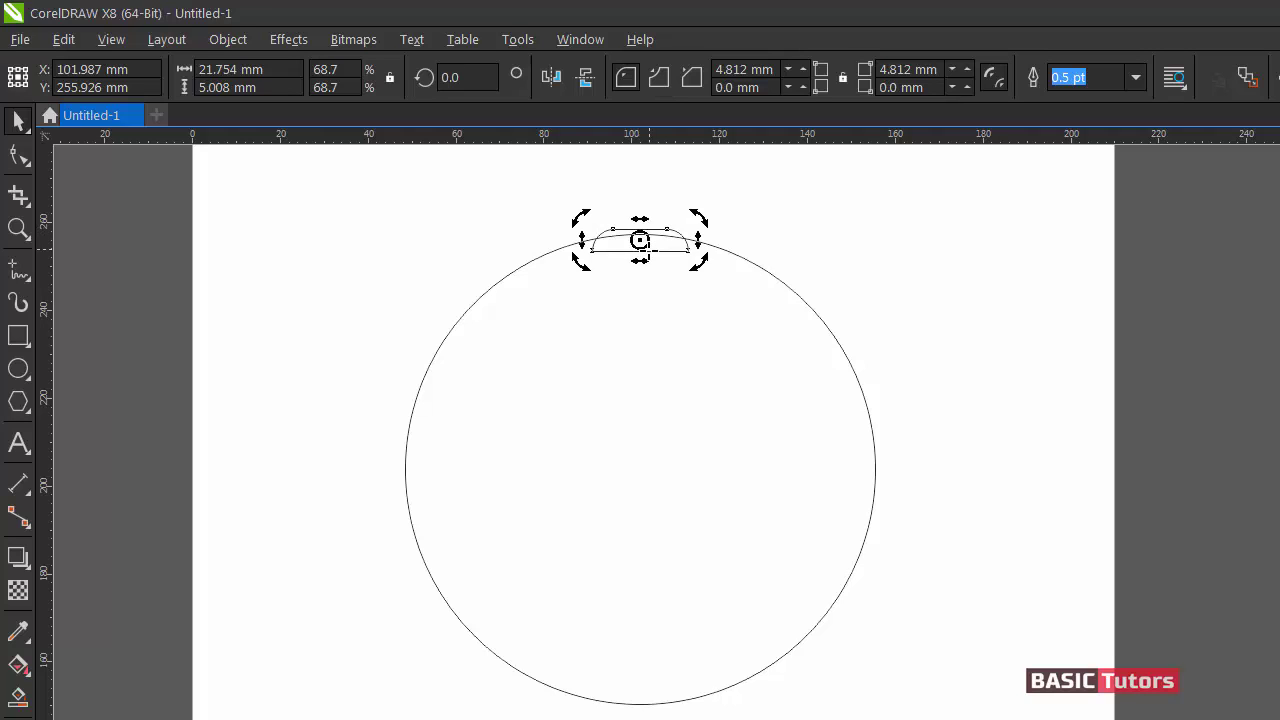
click(642, 247)
drag(640, 240, 641, 231)
click(819, 215)
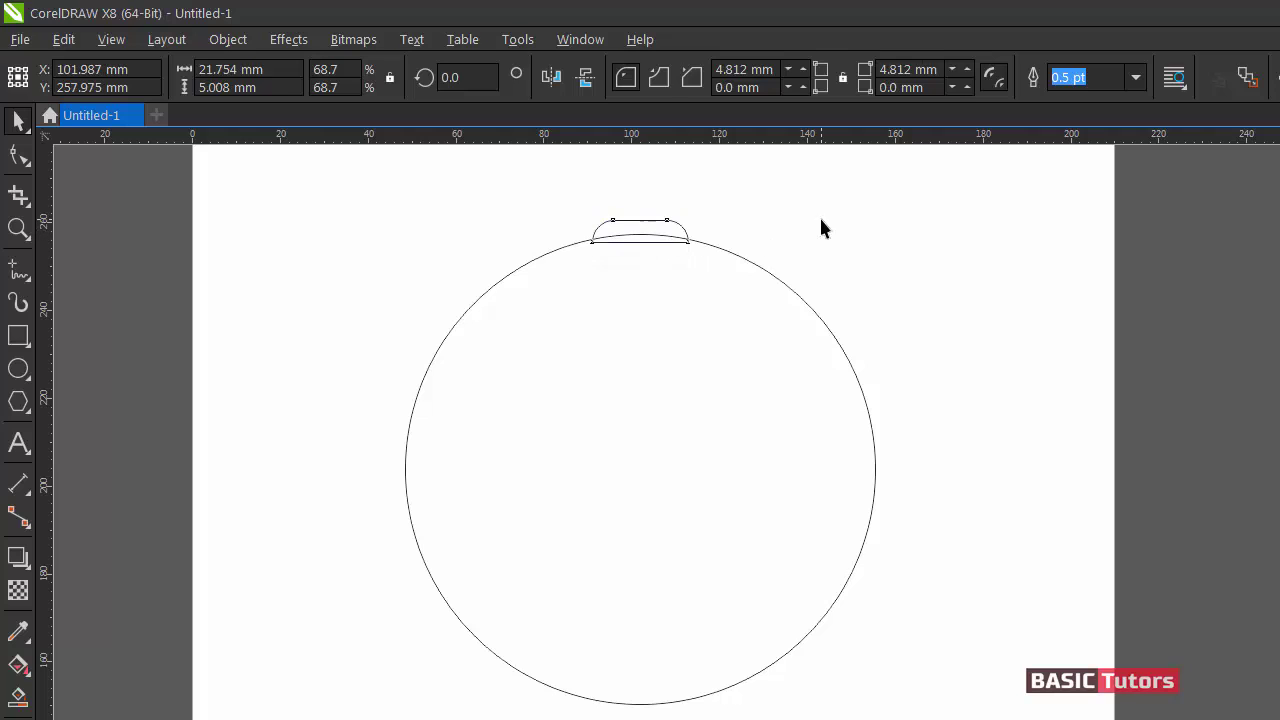
Widen the small shape symmetrically to about 27.3 mm and nudge it down 0.4 mm onto the circle's edge.
click(670, 230)
drag(692, 229, 708, 228)
key(Down)
key(Down)
key(Down)
key(Down)
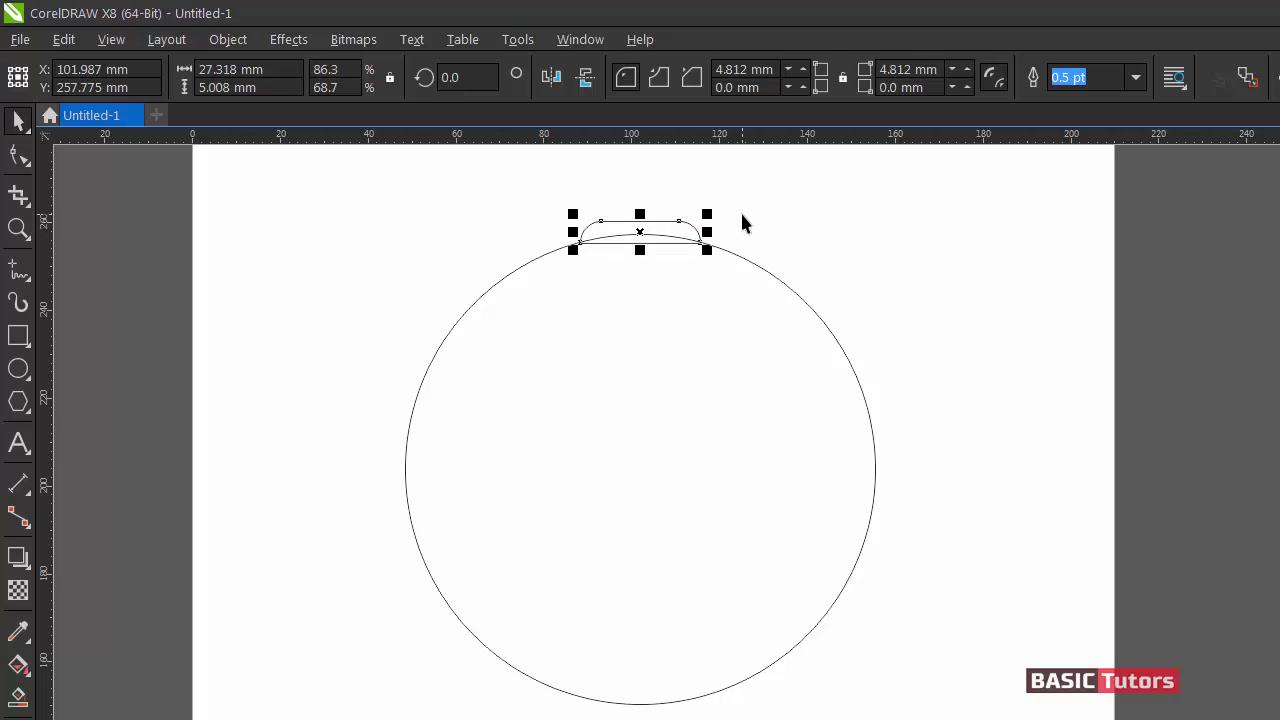
click(742, 216)
Open the Rotate transformation settings for the small shape and move them clear of the circle.
click(694, 236)
click(641, 236)
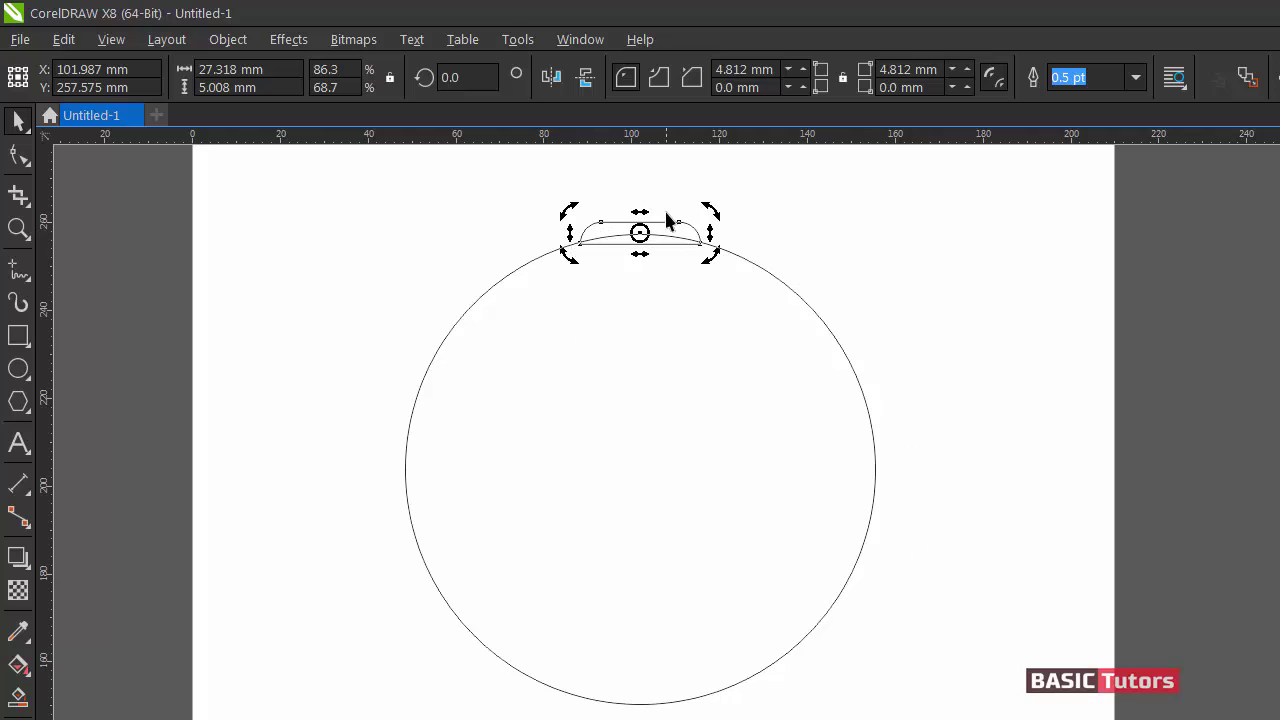
click(245, 39)
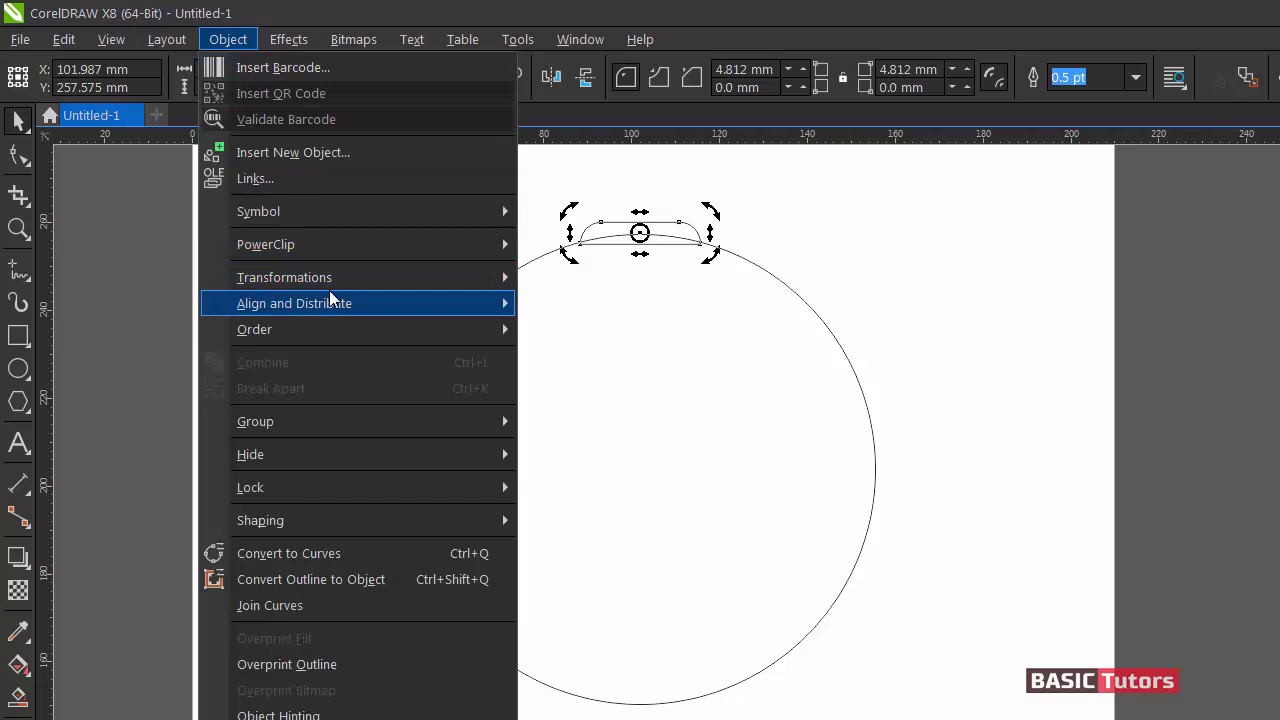
mouse_move(343, 272)
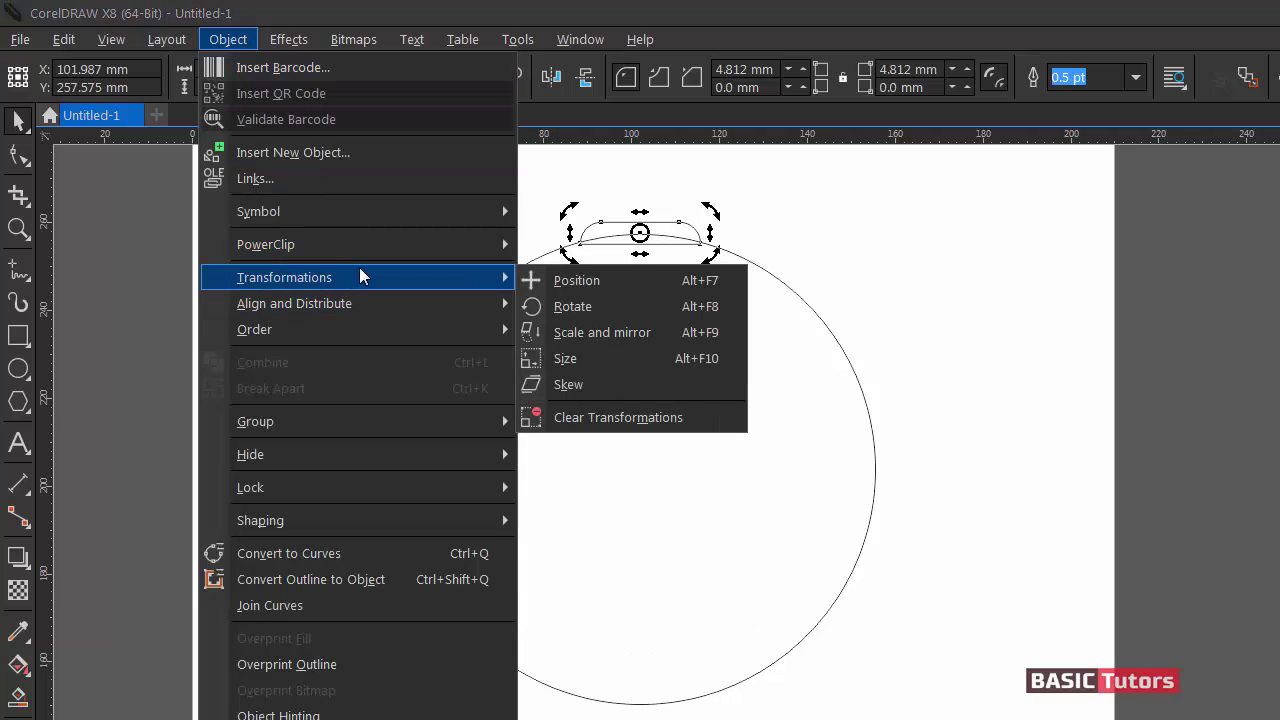
click(604, 313)
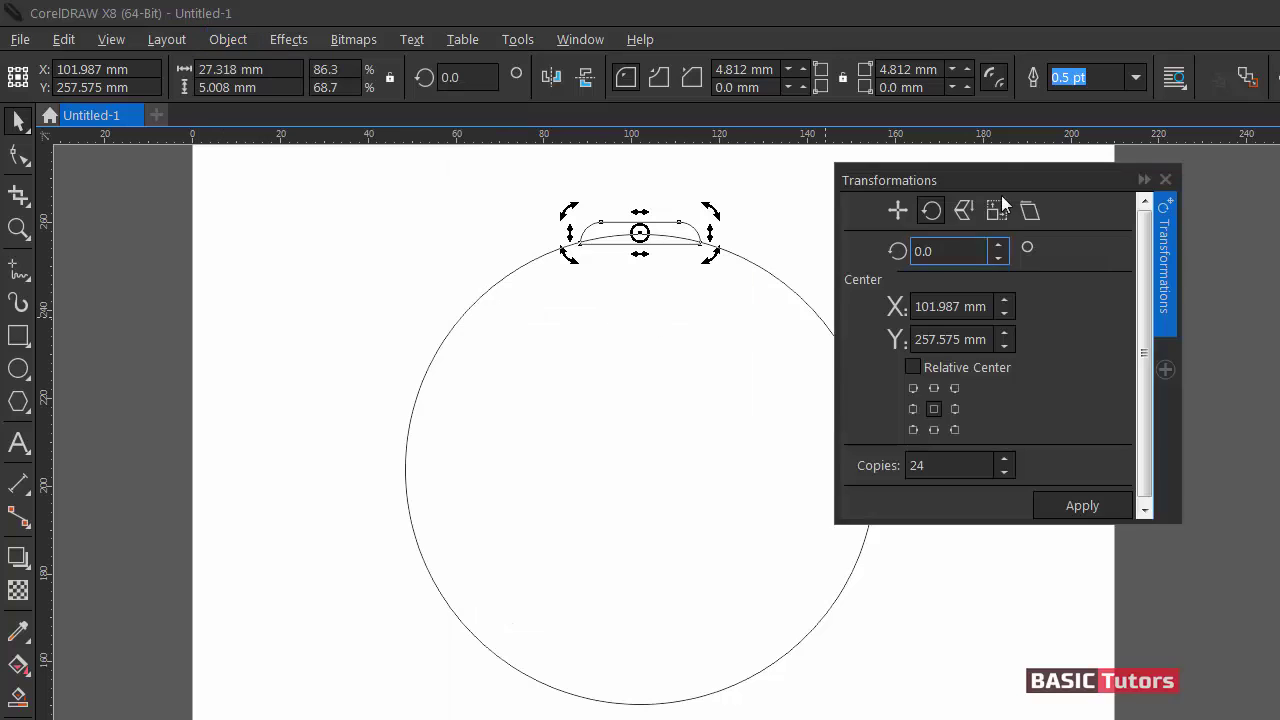
drag(1013, 177, 1113, 222)
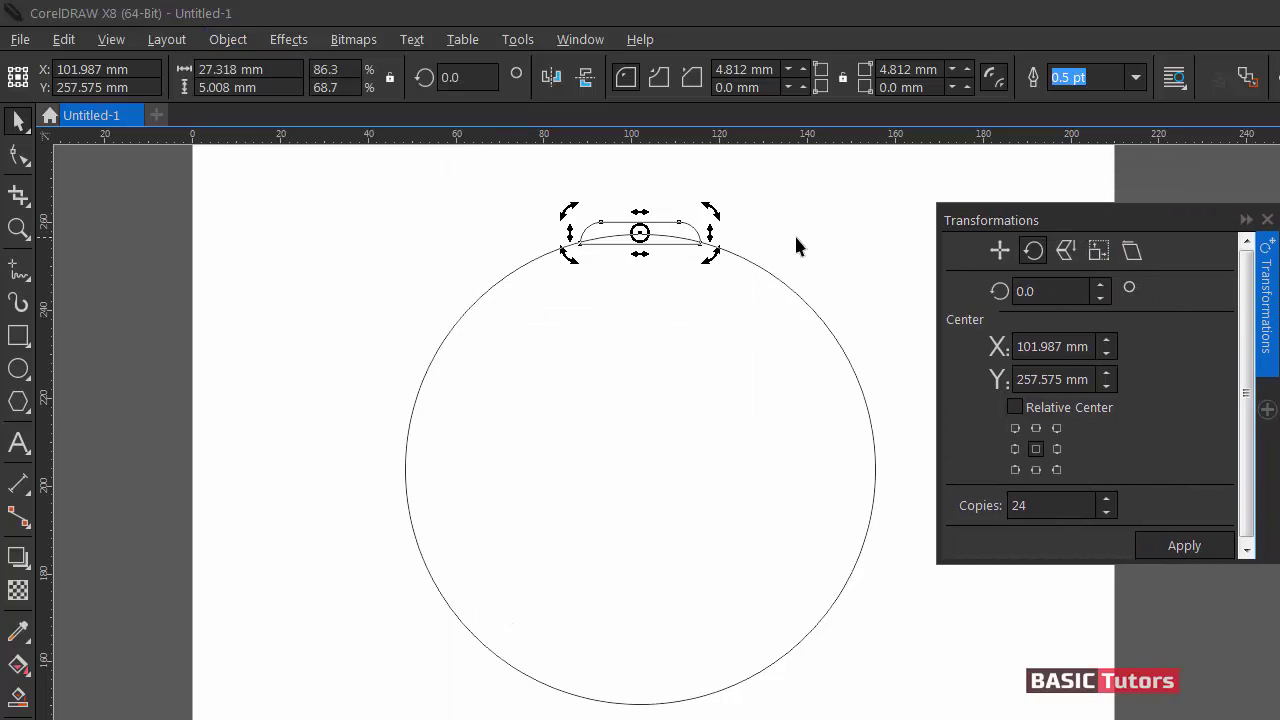
Try rotating the small shape by 45 degrees about its own centre with 24 copies.
click(740, 214)
click(670, 230)
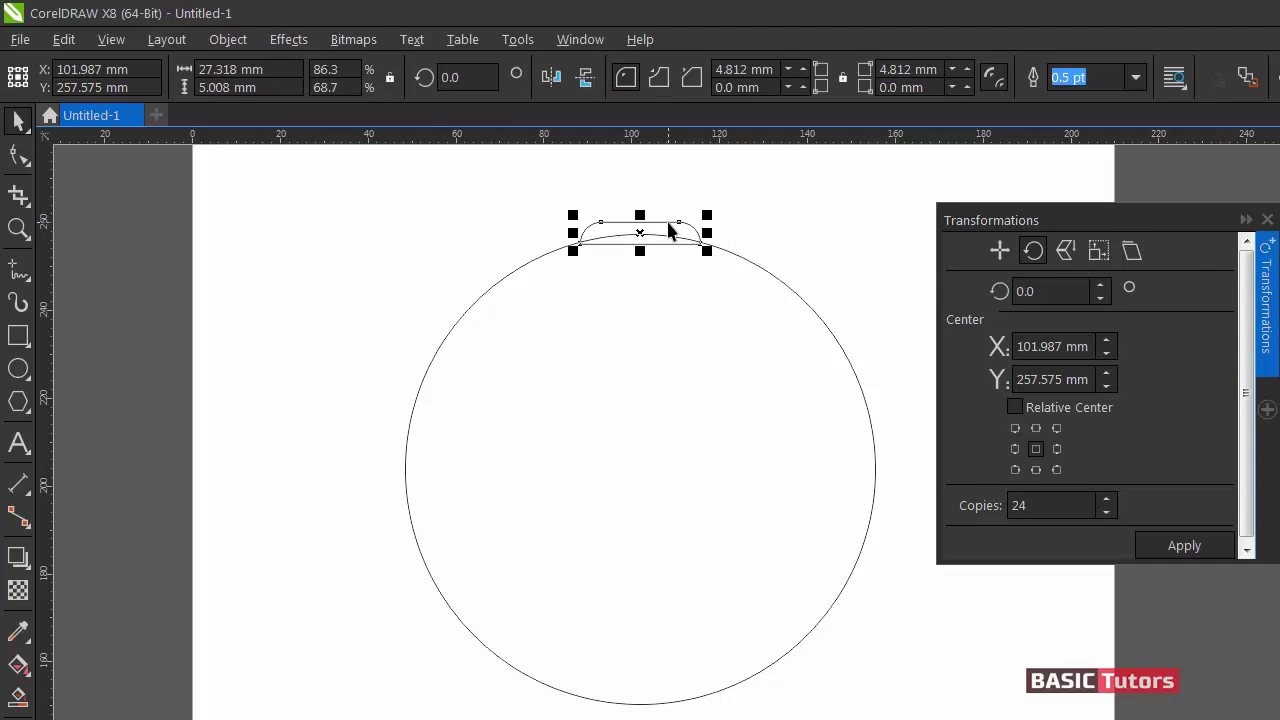
click(1030, 291)
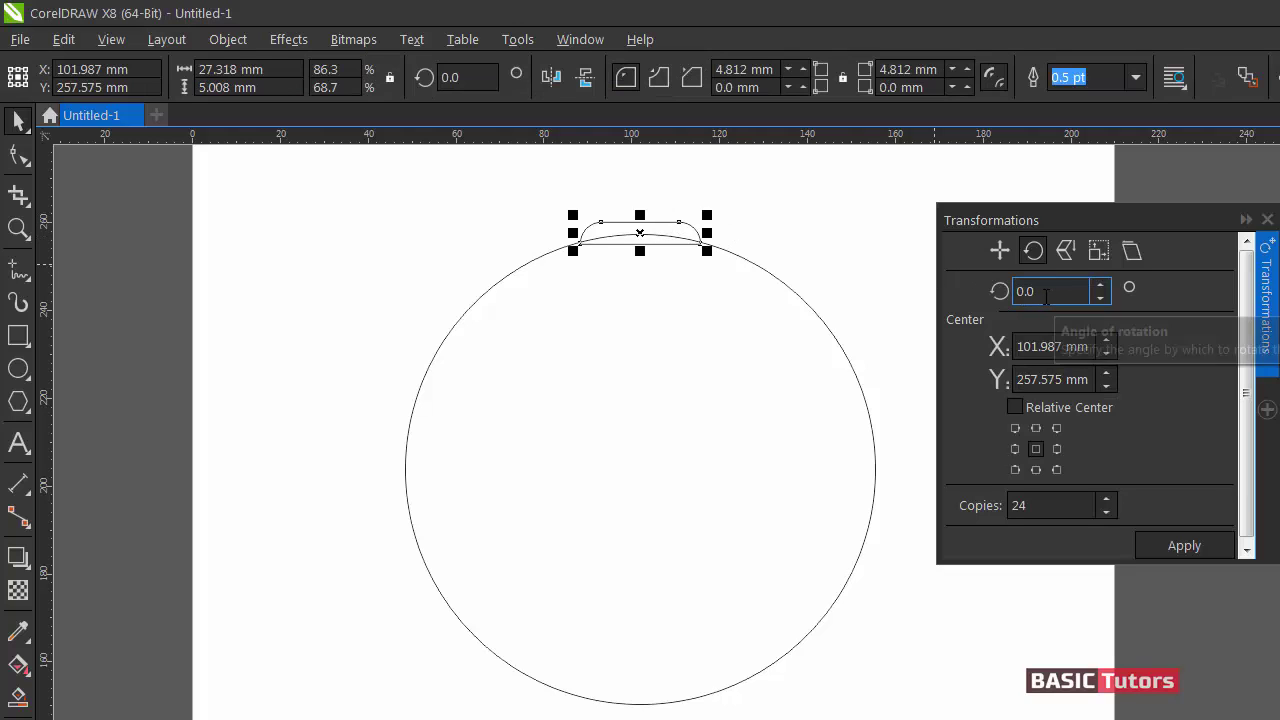
drag(1046, 296, 998, 300)
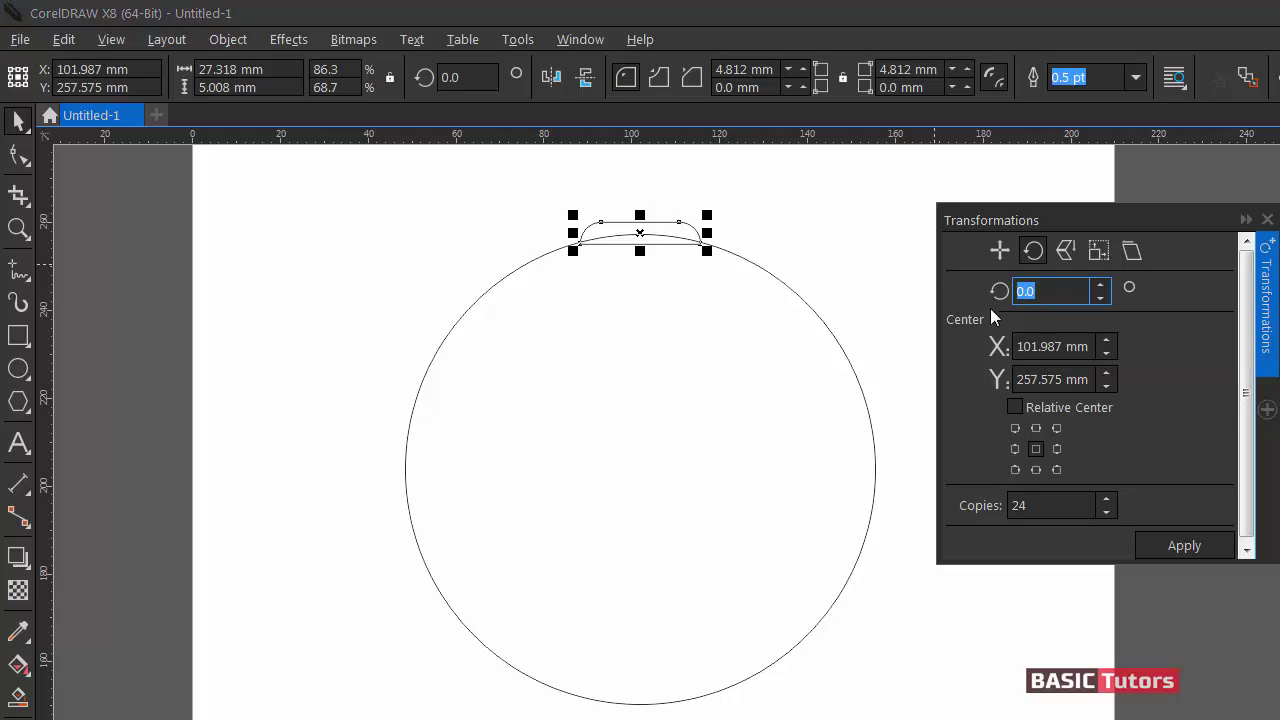
text(45)
key(Return)
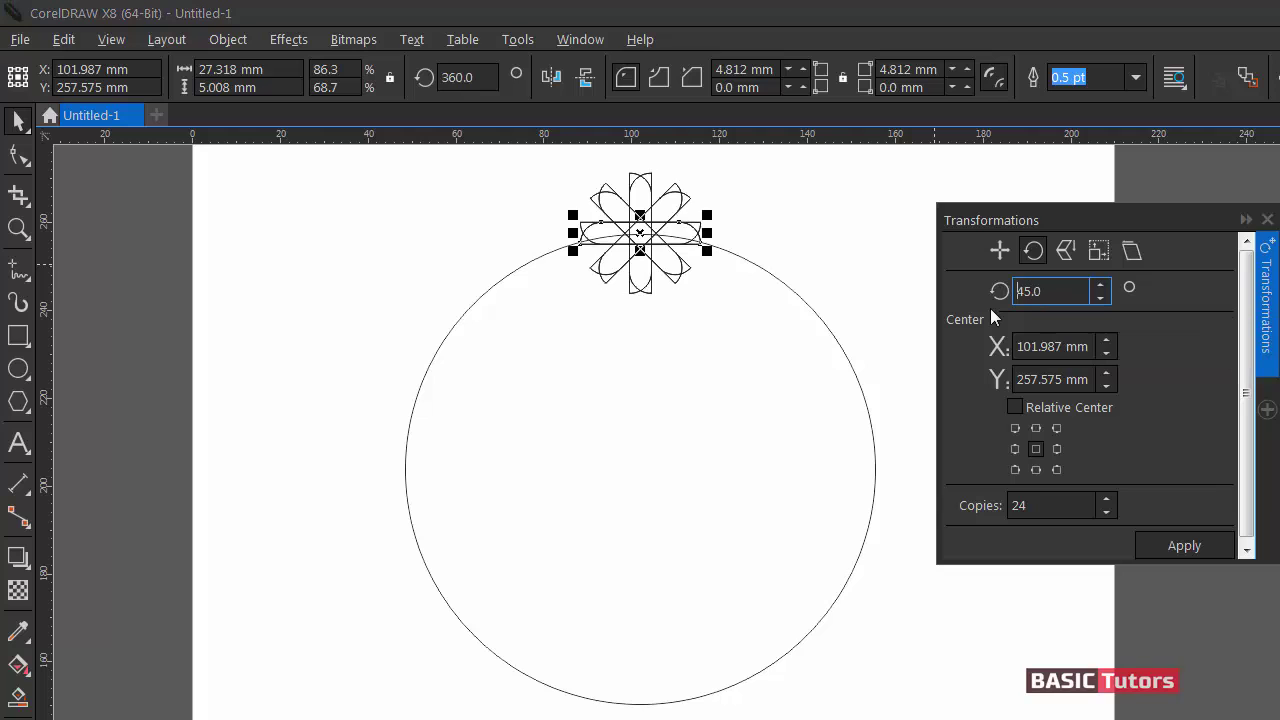
key(ctrl+z)
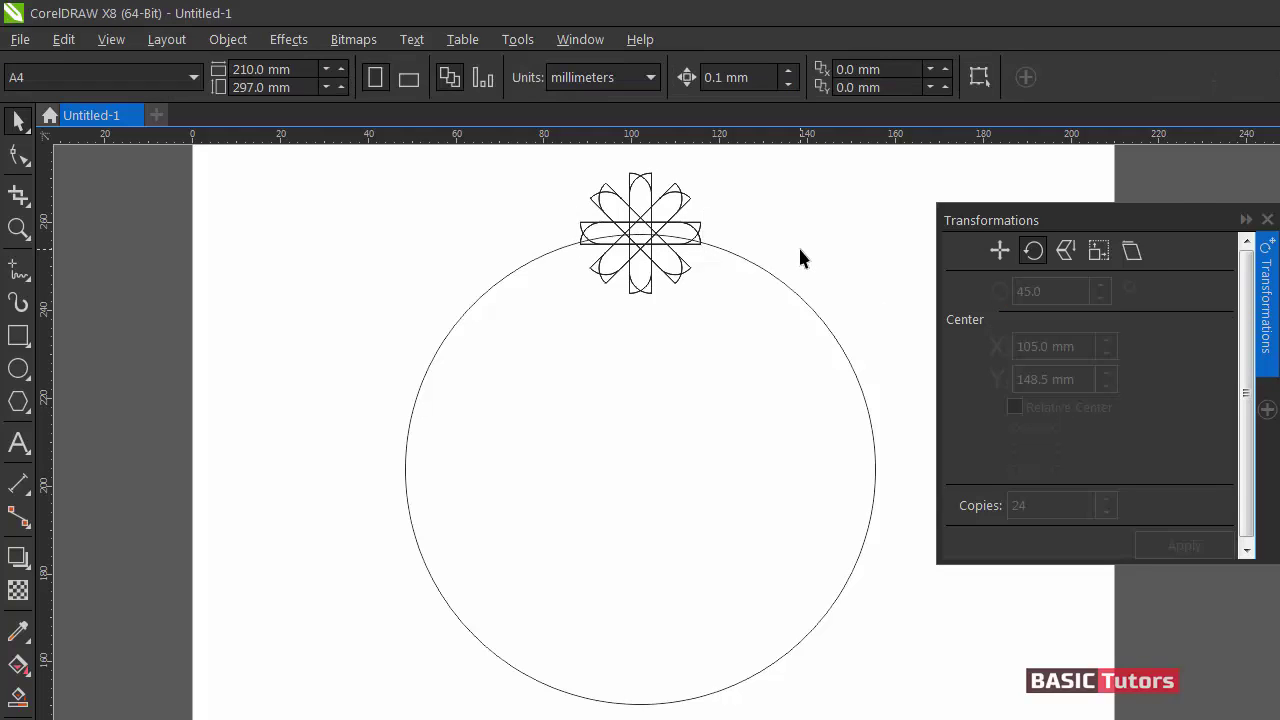
Compare the horizontal rotation centre coordinates of the circle and the small shape.
click(640, 238)
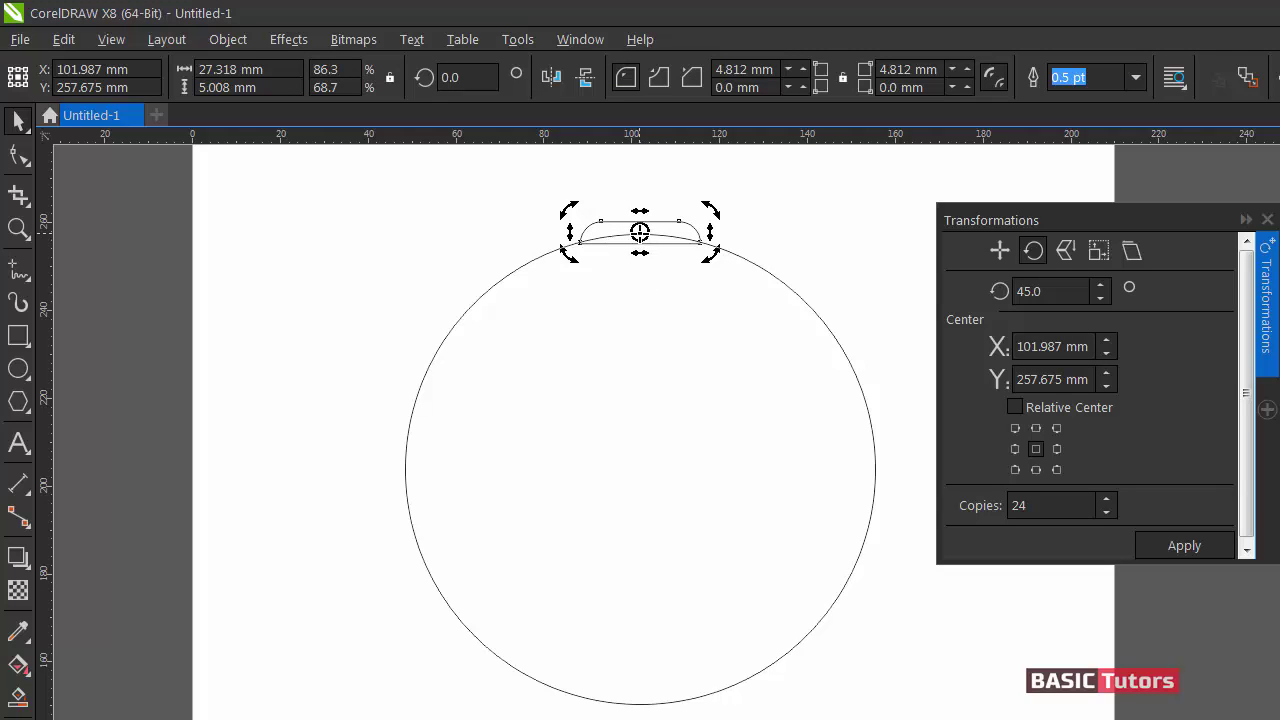
click(736, 264)
click(640, 470)
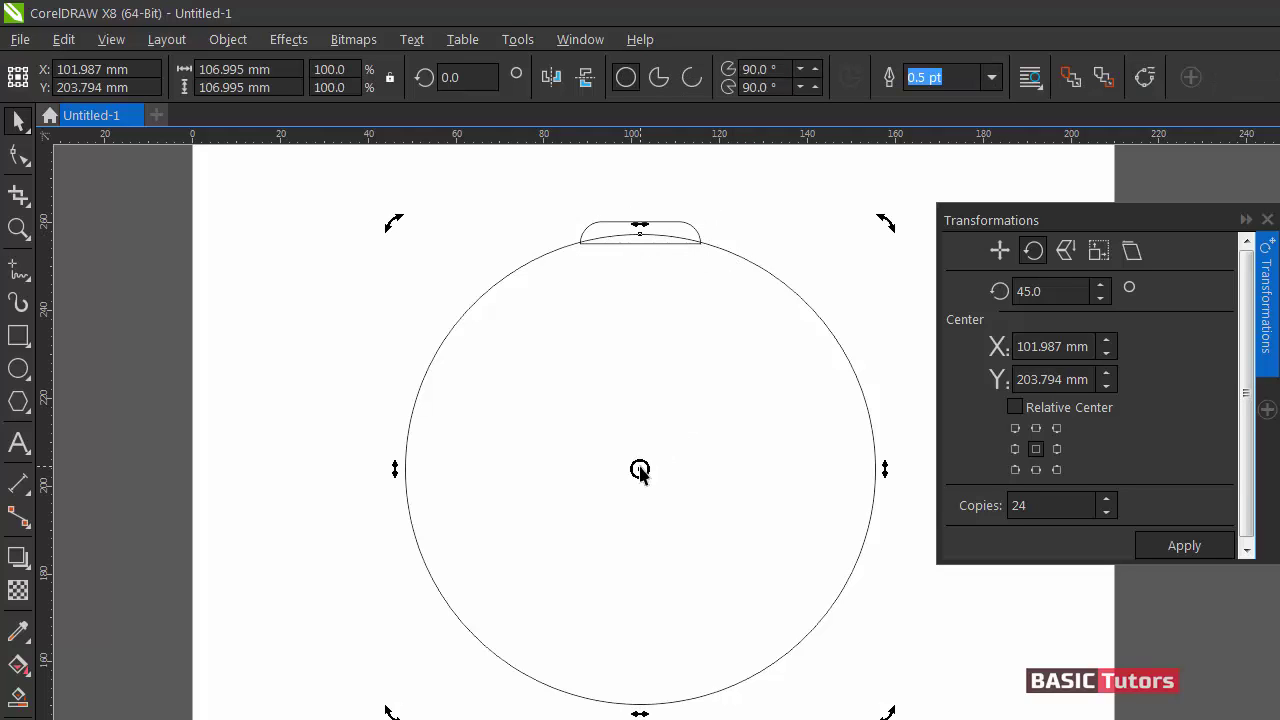
click(1052, 346)
drag(1083, 346, 1016, 346)
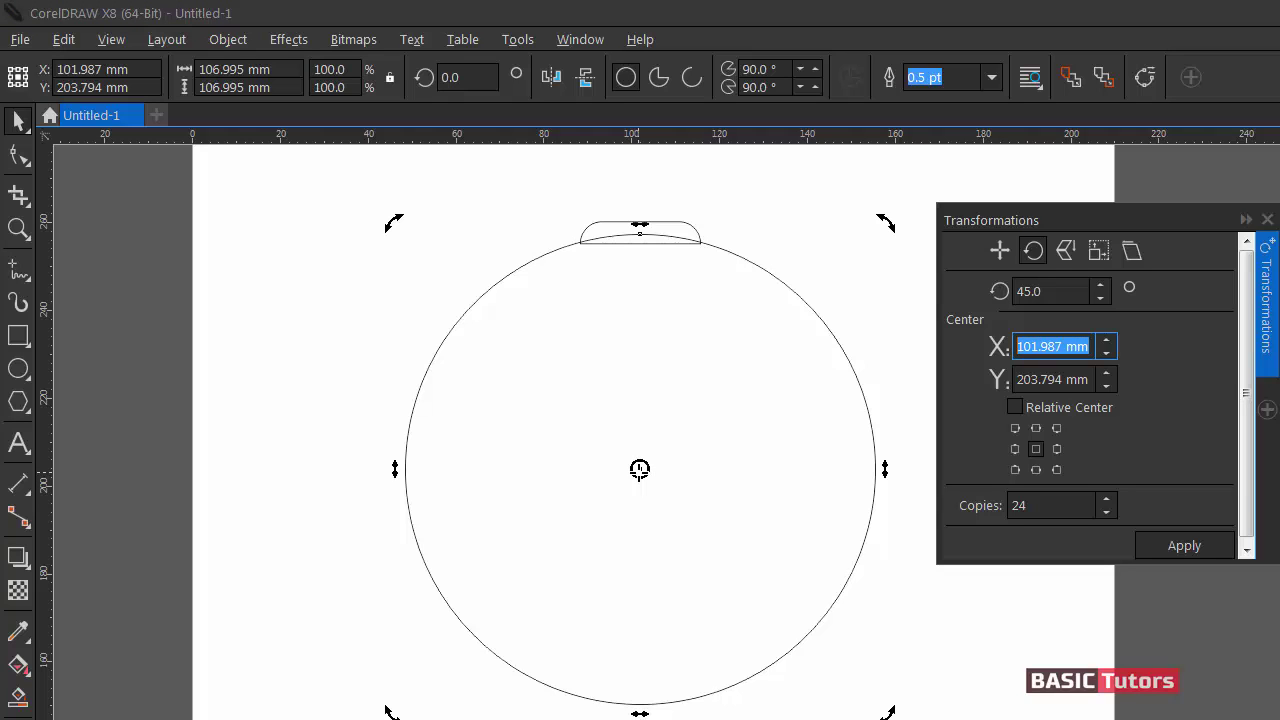
click(686, 228)
click(1088, 346)
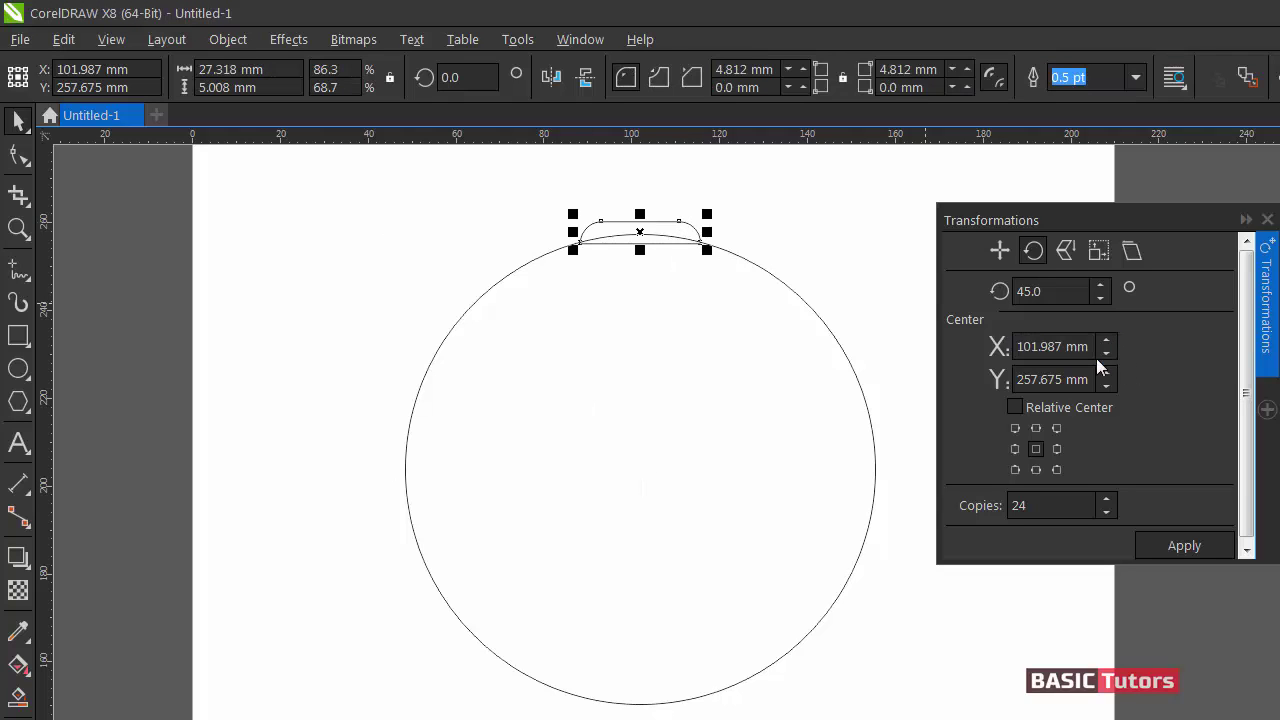
drag(1088, 346, 972, 352)
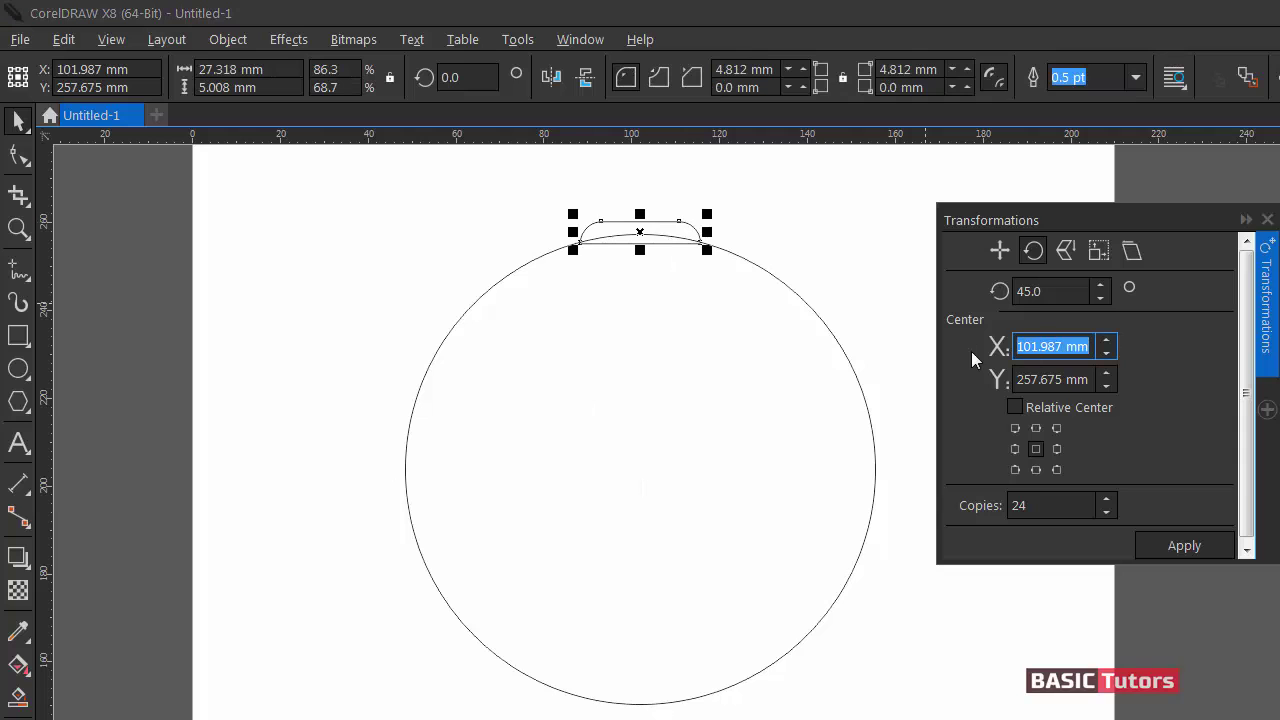
key(End)
Copy the circle's vertical centre coordinate, 203.794 mm, into the small shape's rotation centre Y.
click(834, 344)
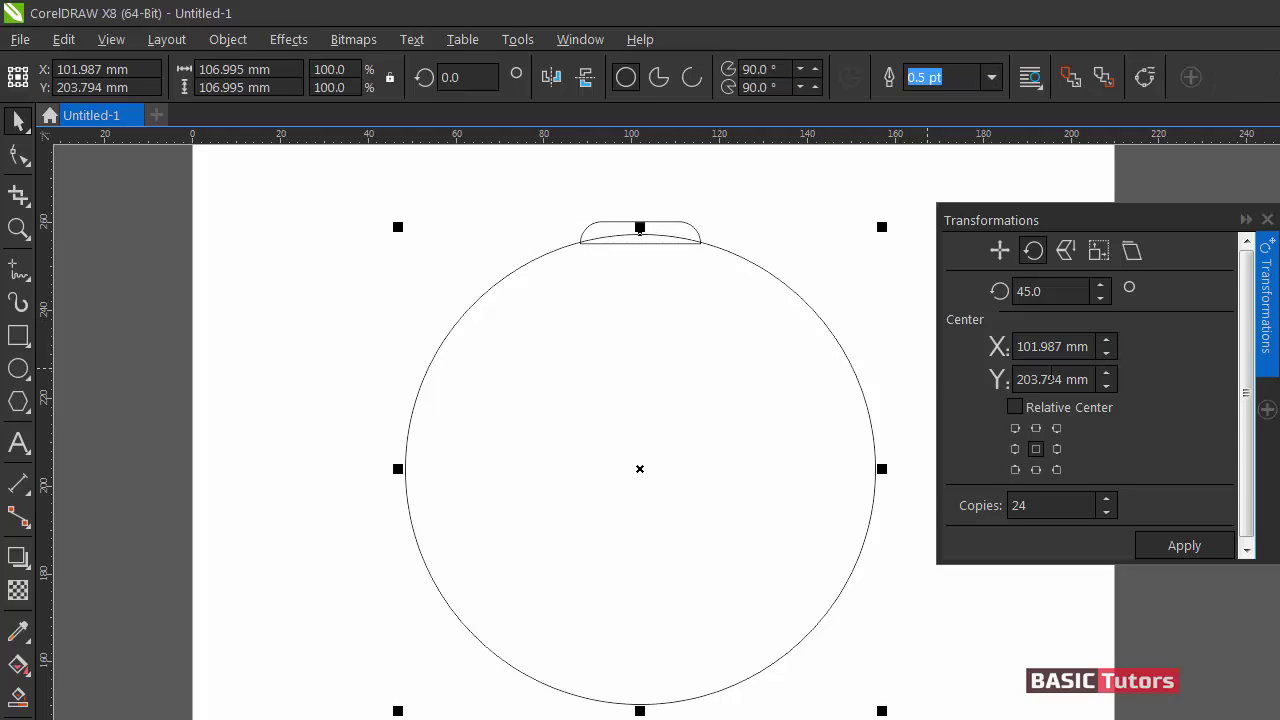
drag(1088, 379, 1007, 383)
key(ctrl+c)
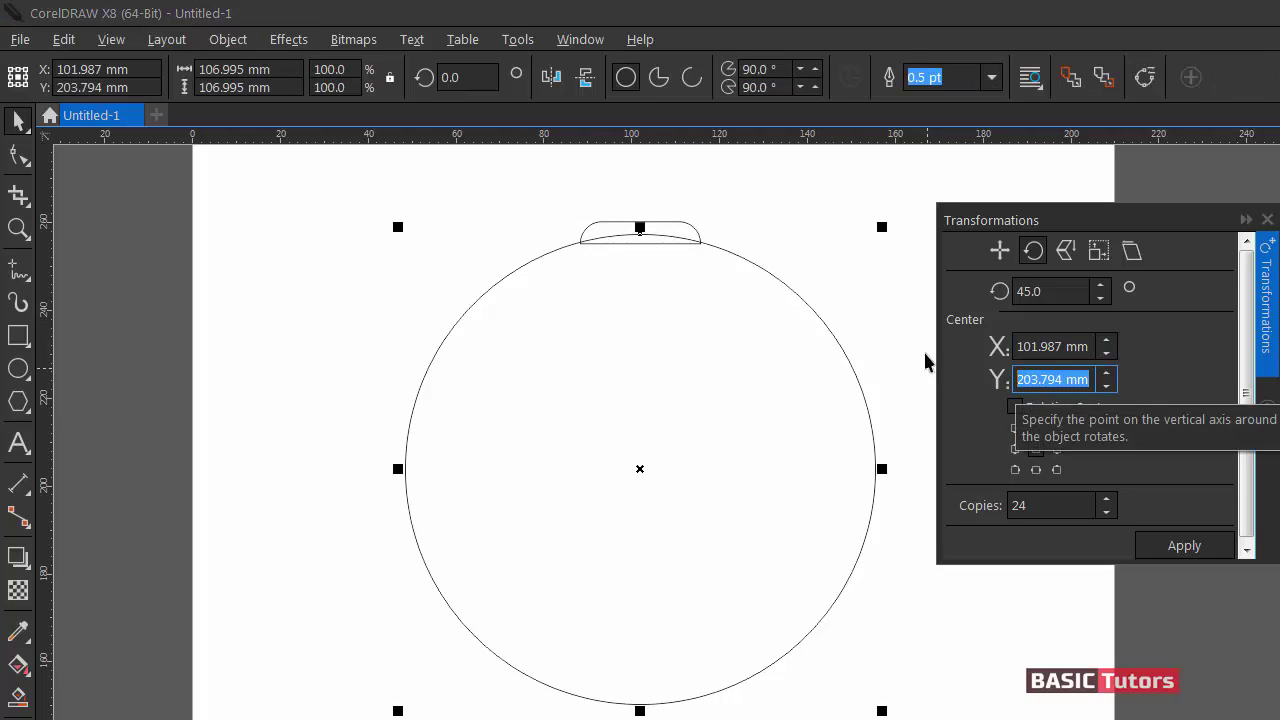
click(700, 250)
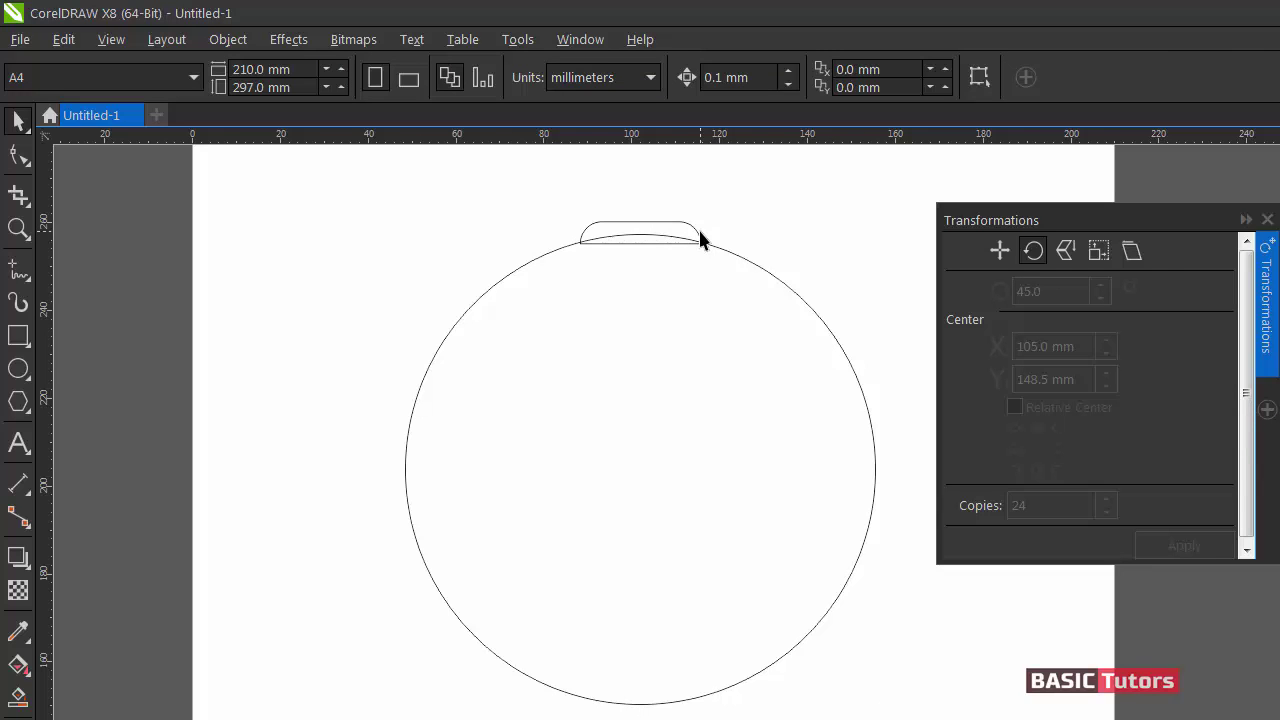
click(698, 237)
drag(1092, 380, 1016, 382)
key(ctrl+v)
click(636, 229)
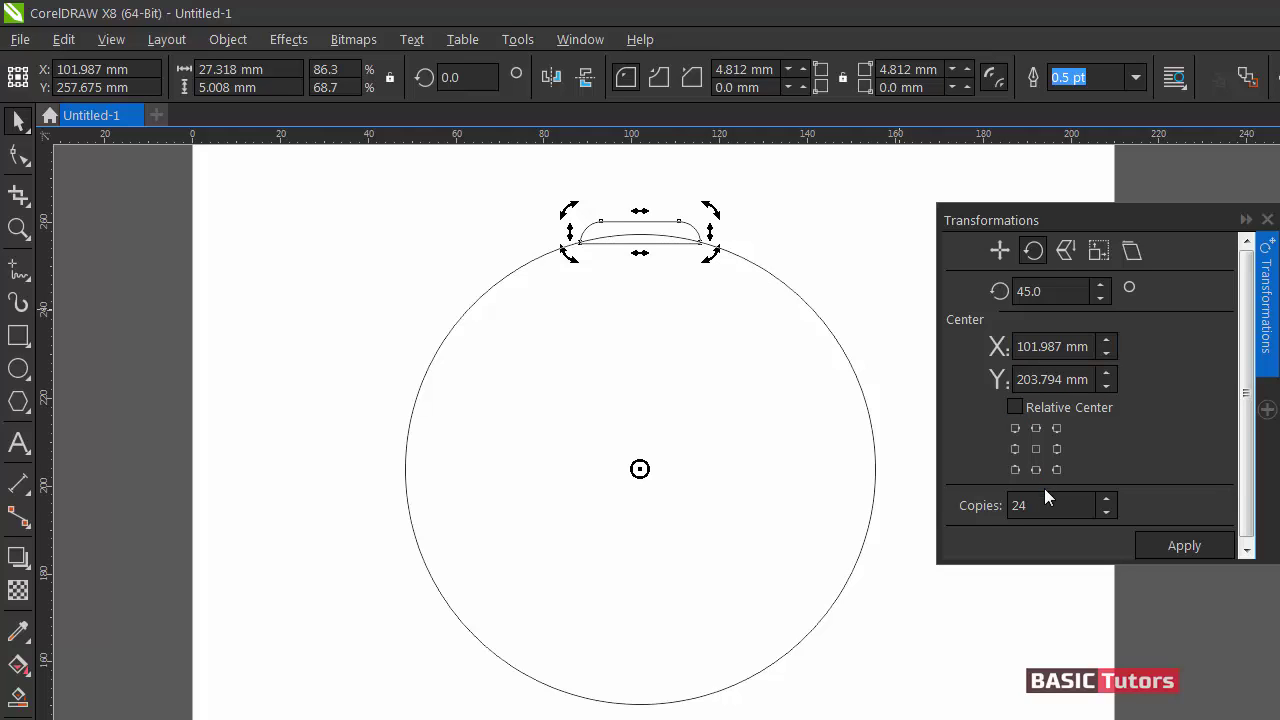
Rotate the tooth shape by 45 degrees around the circle's centre with 7 copies.
drag(1040, 505, 978, 500)
drag(1072, 287, 998, 291)
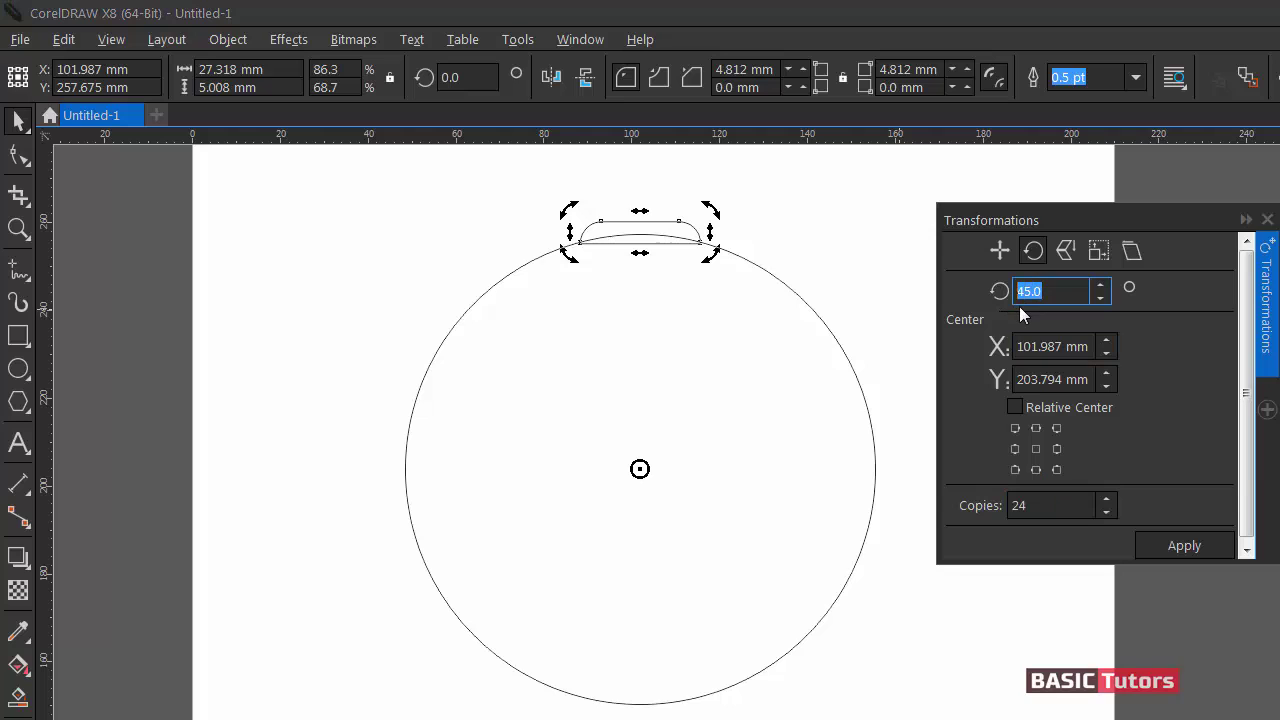
drag(1045, 505, 997, 507)
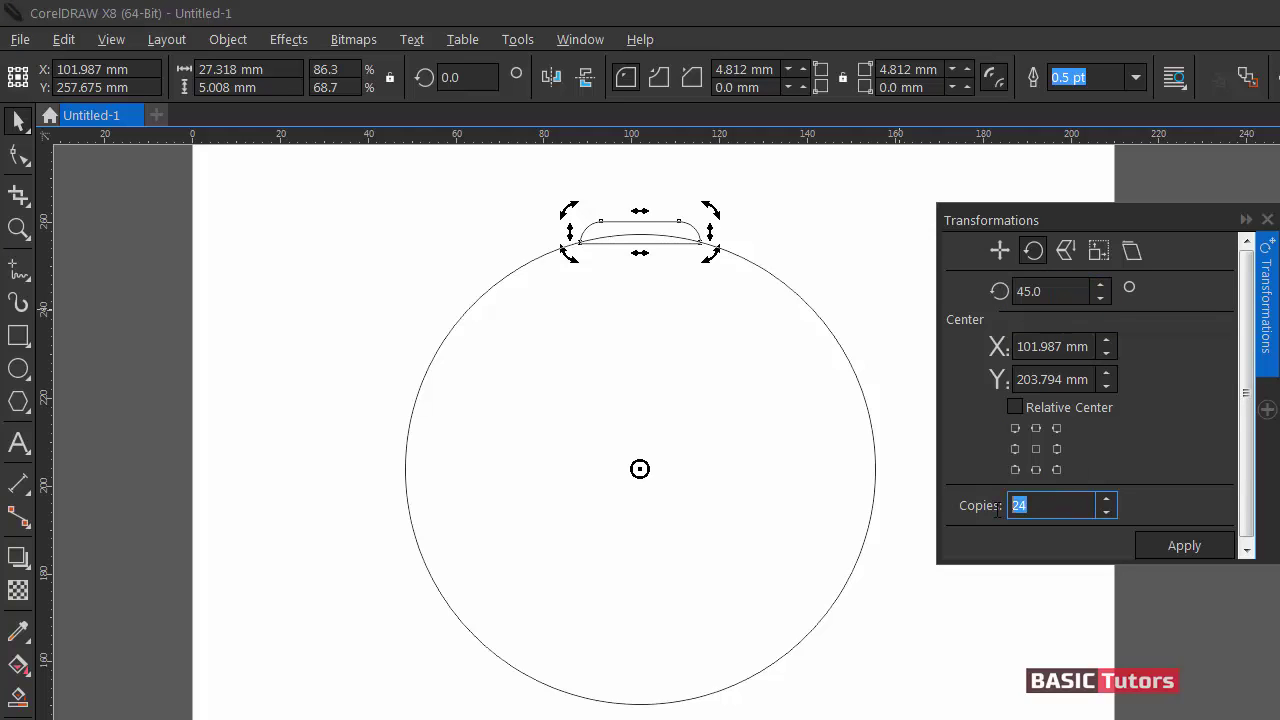
text(7)
click(1165, 545)
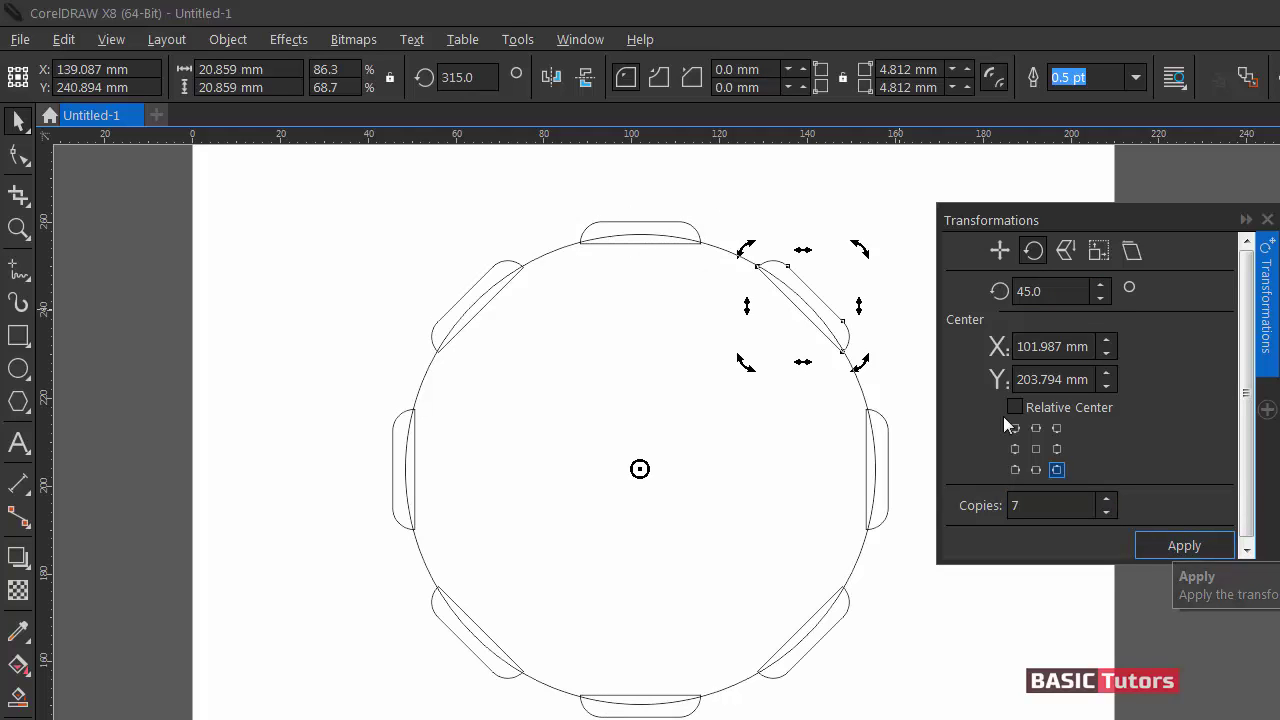
Weld the circle and all the tooth shapes into a single gear outline.
click(892, 245)
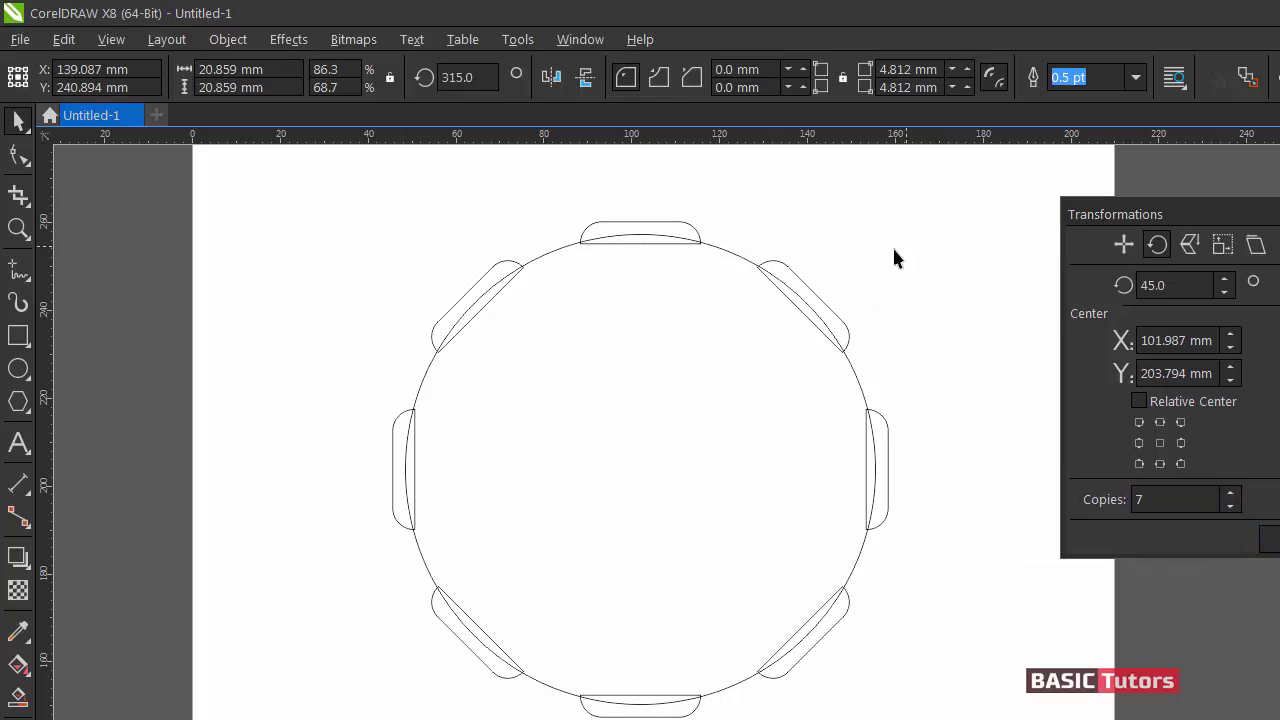
drag(276, 198, 983, 719)
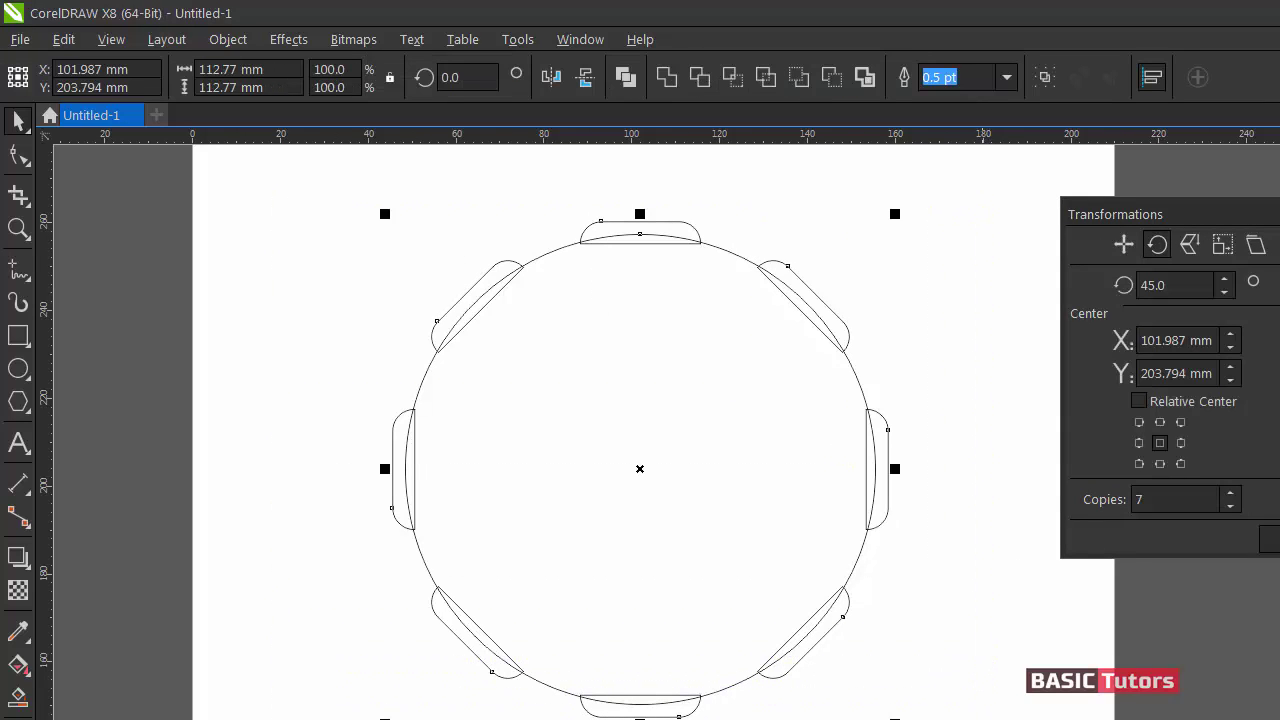
click(668, 87)
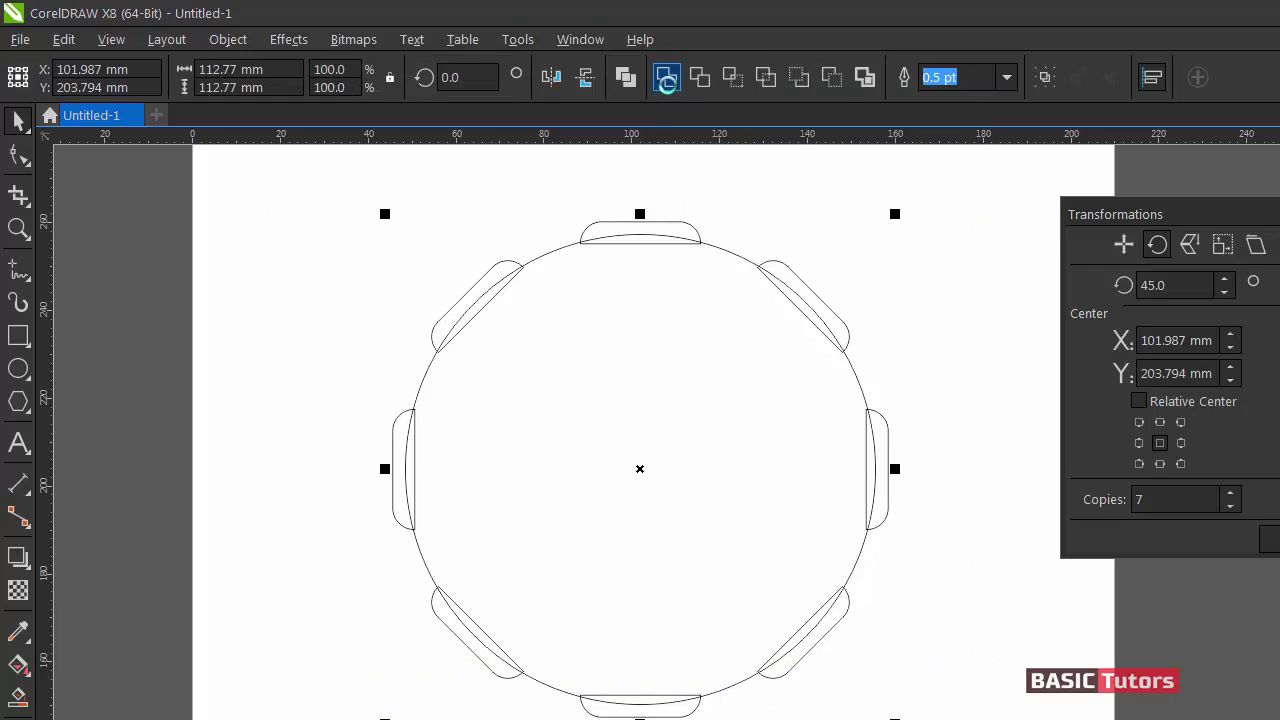
click(755, 180)
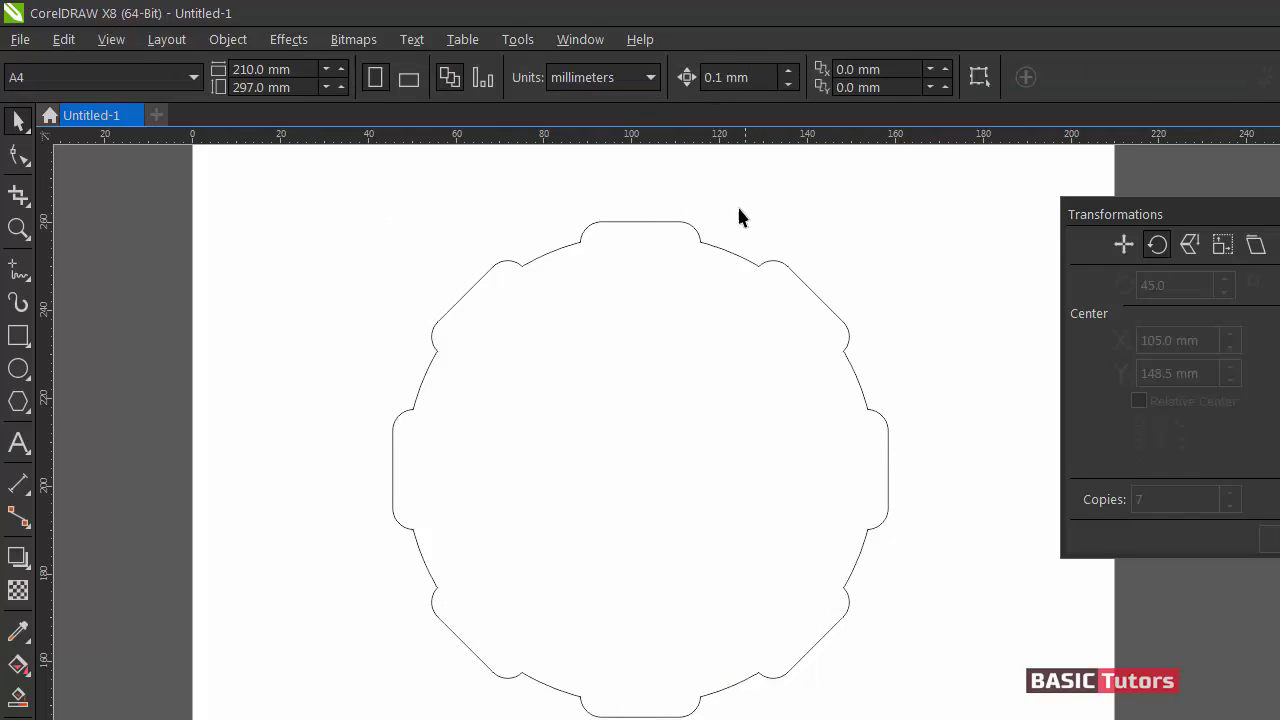
Fill the welded gear shape with black.
click(687, 230)
click(1276, 230)
click(907, 242)
click(760, 330)
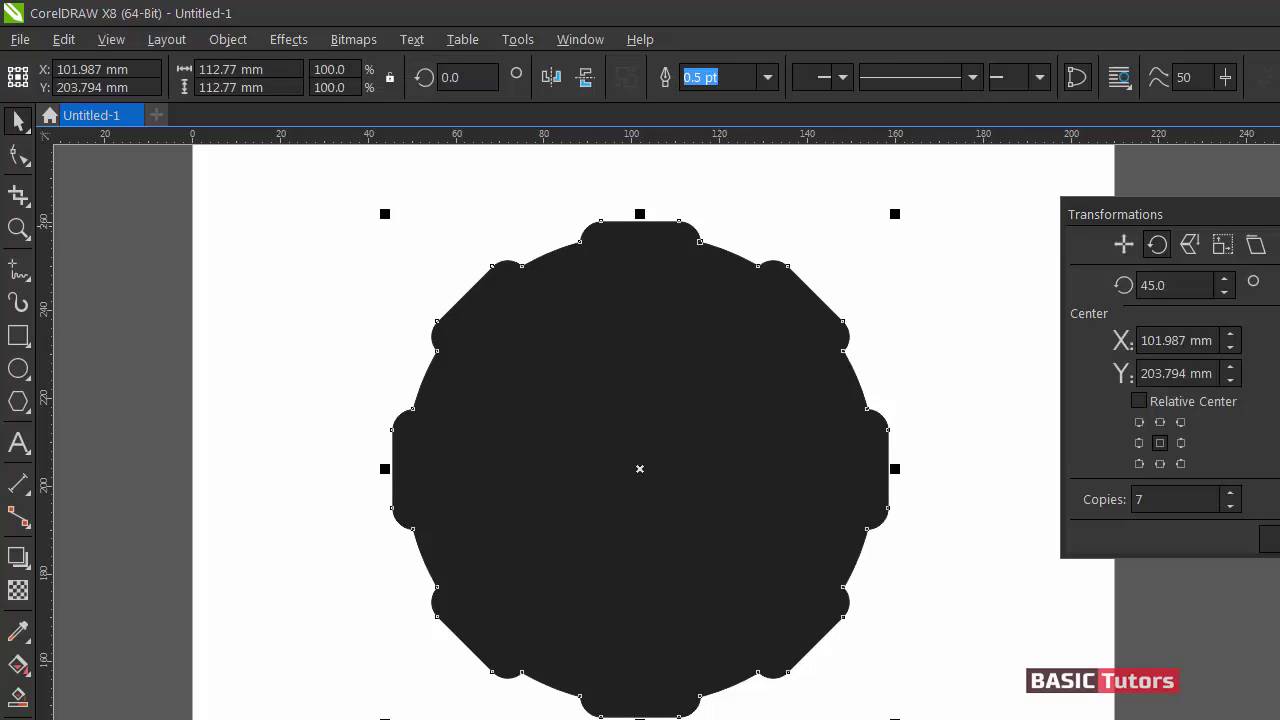
click(989, 270)
Draw a circle about 93 mm in diameter and align its centre with the black gear's centre.
click(18, 368)
drag(226, 282, 640, 493)
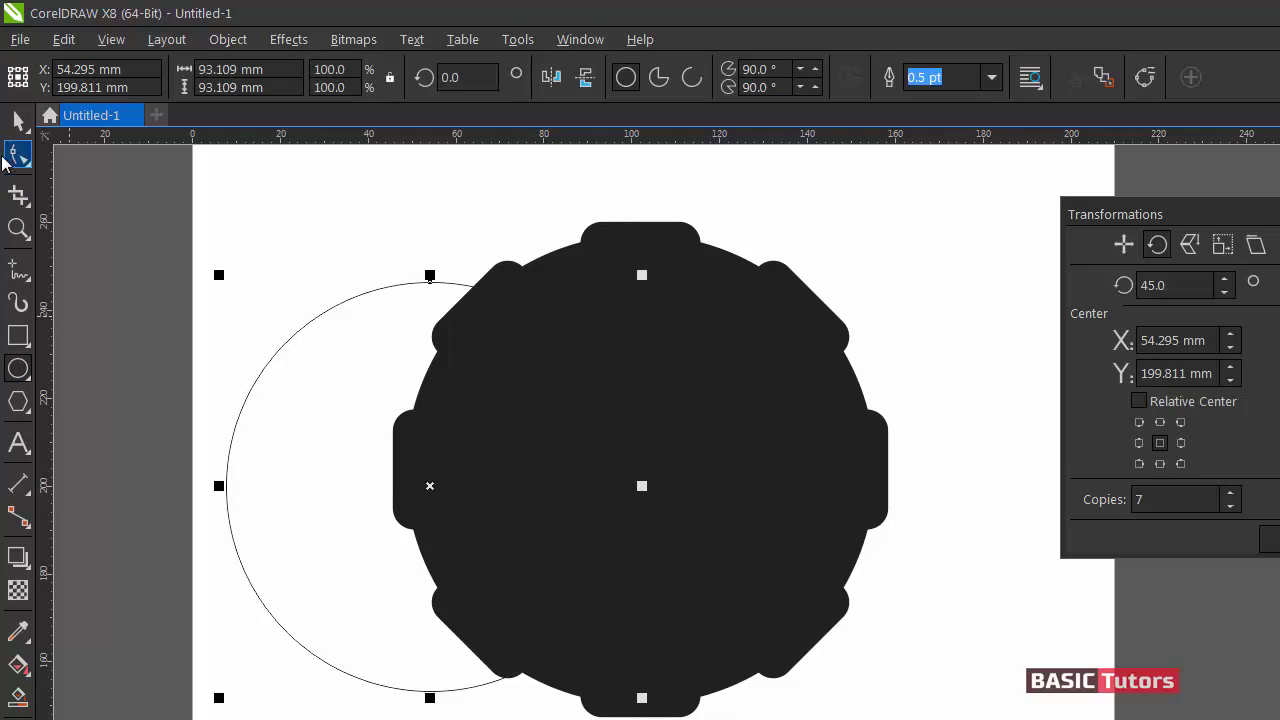
click(18, 121)
shift+click(665, 260)
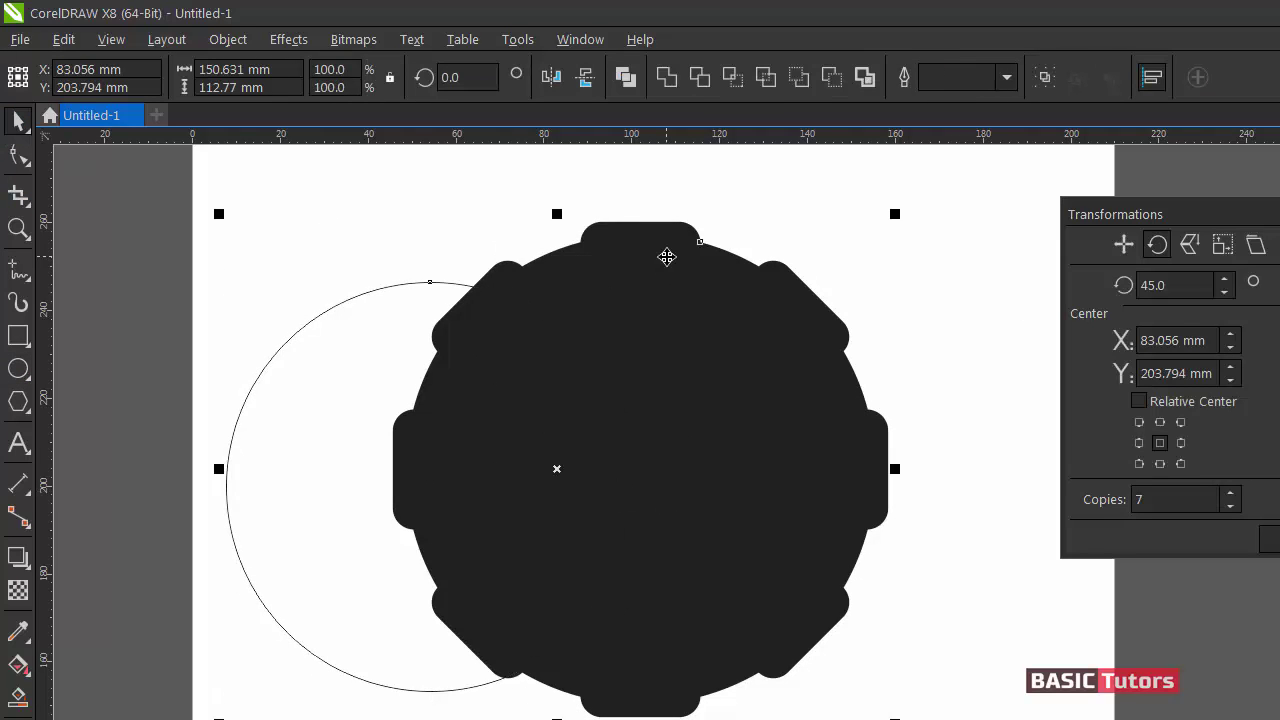
key(e)
key(c)
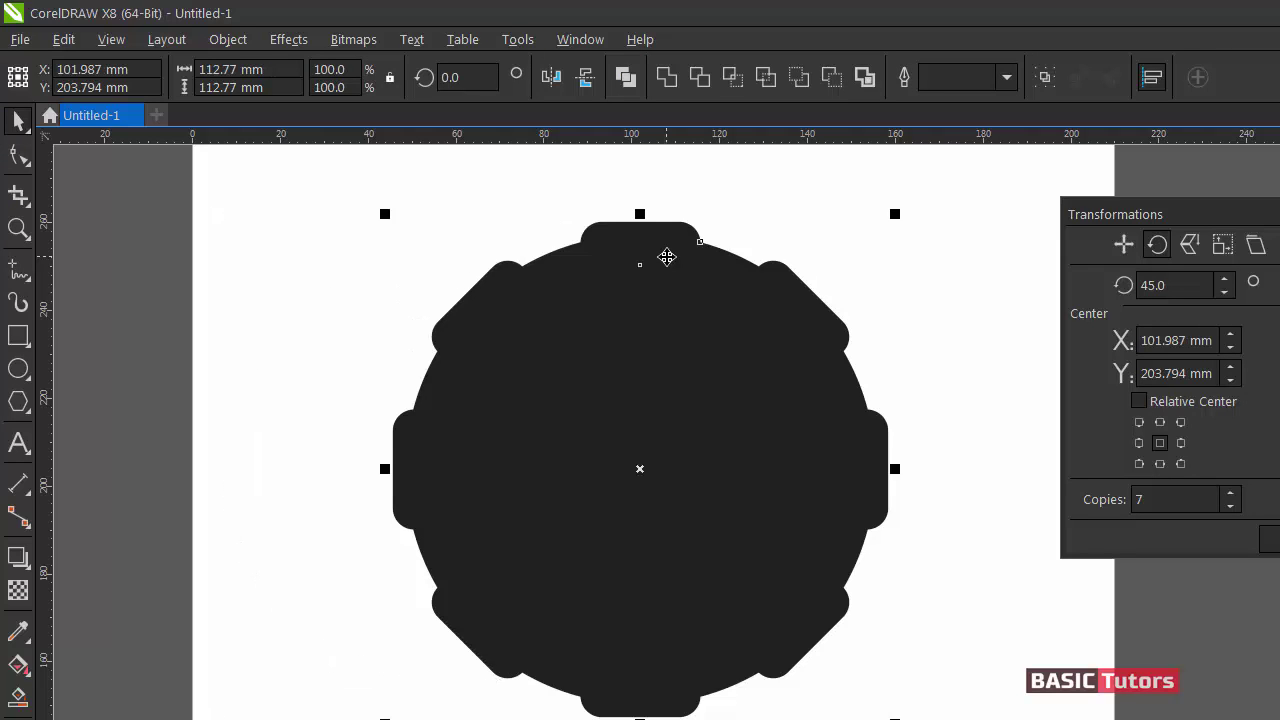
Give the circle inside the gear a white outline.
click(810, 197)
click(654, 272)
click(654, 272)
click(520, 263)
drag(303, 216, 931, 686)
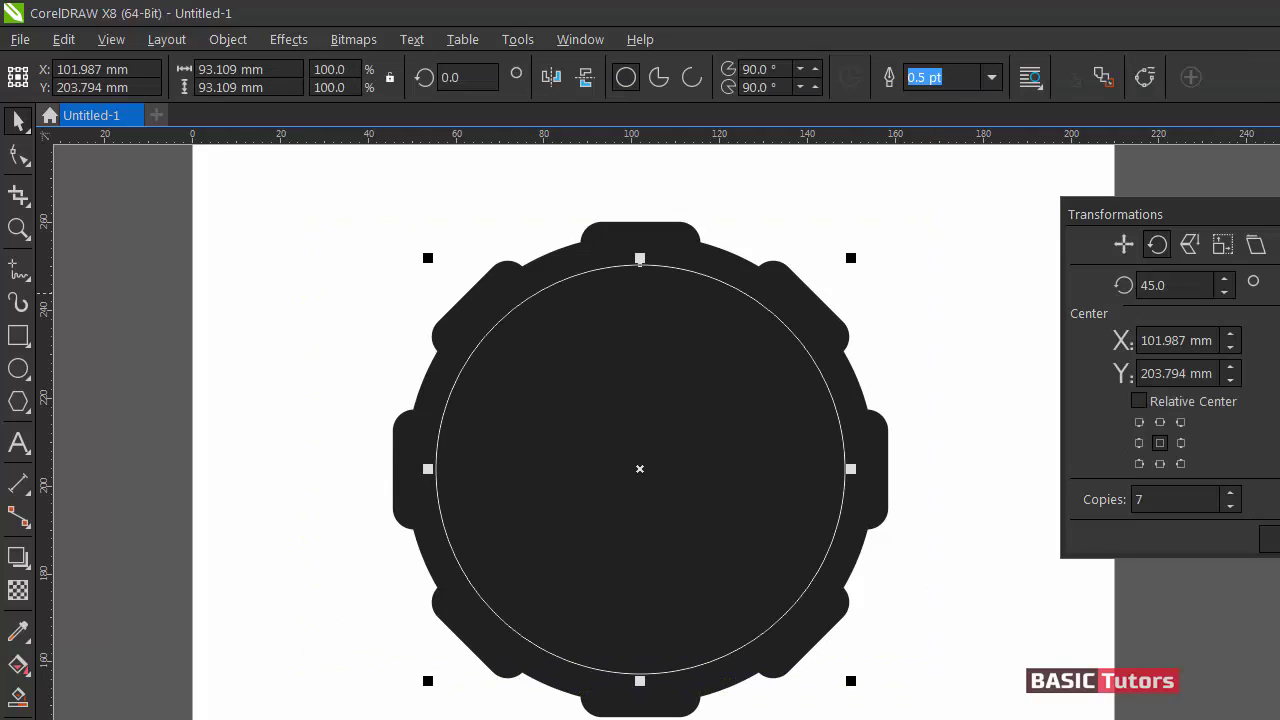
click(925, 265)
Enlarge the white circle to about 95.6 mm in diameter from its centre and set its outline width to 1.5 pt.
click(763, 313)
drag(850, 259, 857, 252)
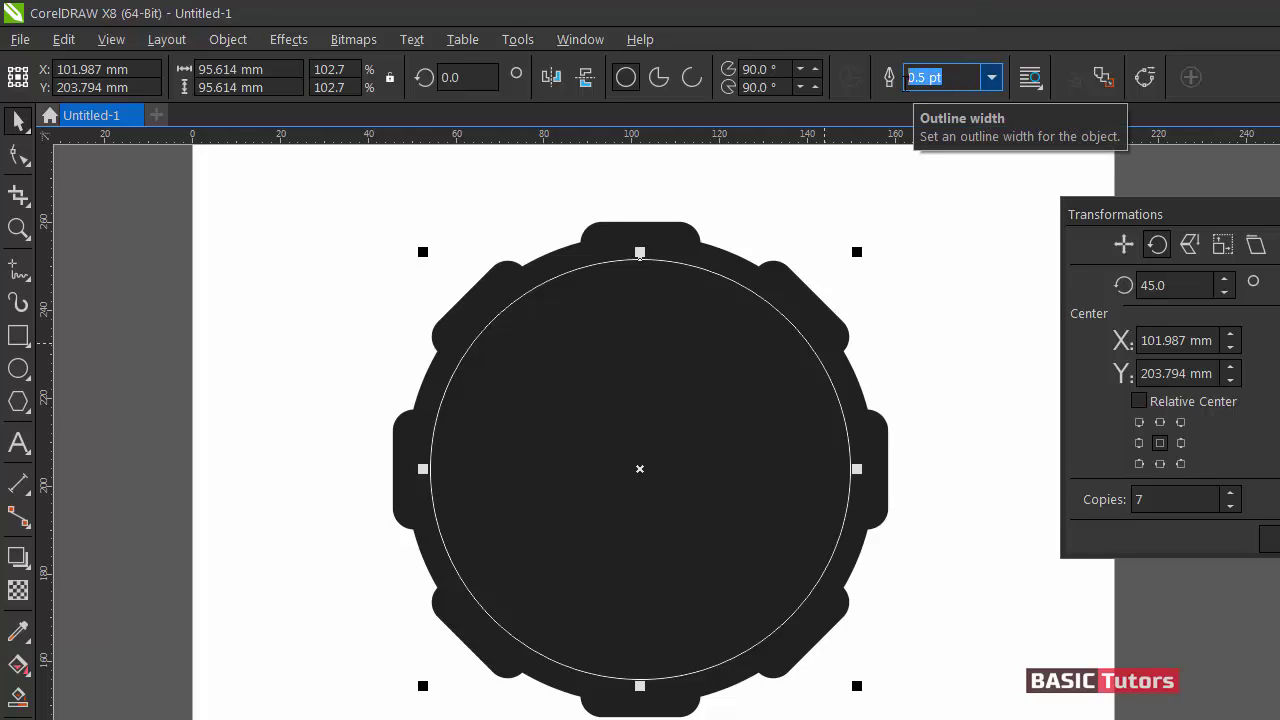
text(1.5)
key(Return)
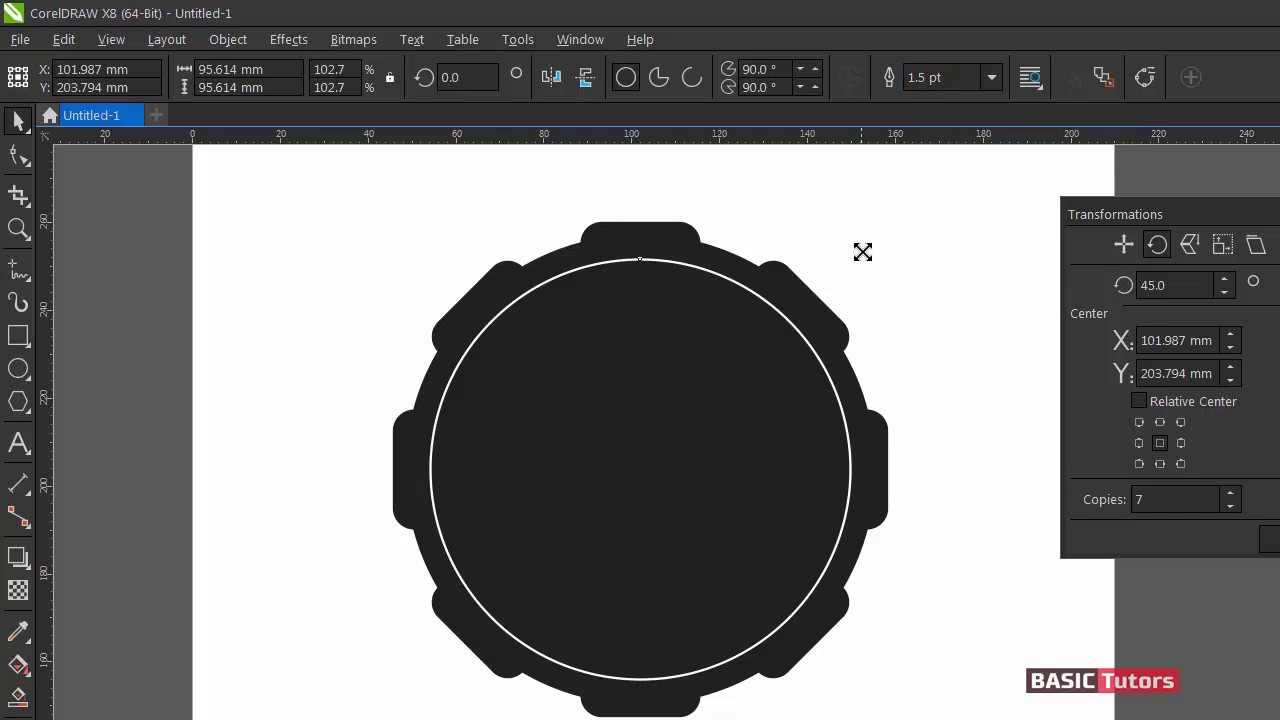
Enlarge the white circle to about 97 mm in diameter from its centre and set its outline width to 2 pt.
drag(857, 251, 860, 248)
drag(940, 77, 888, 79)
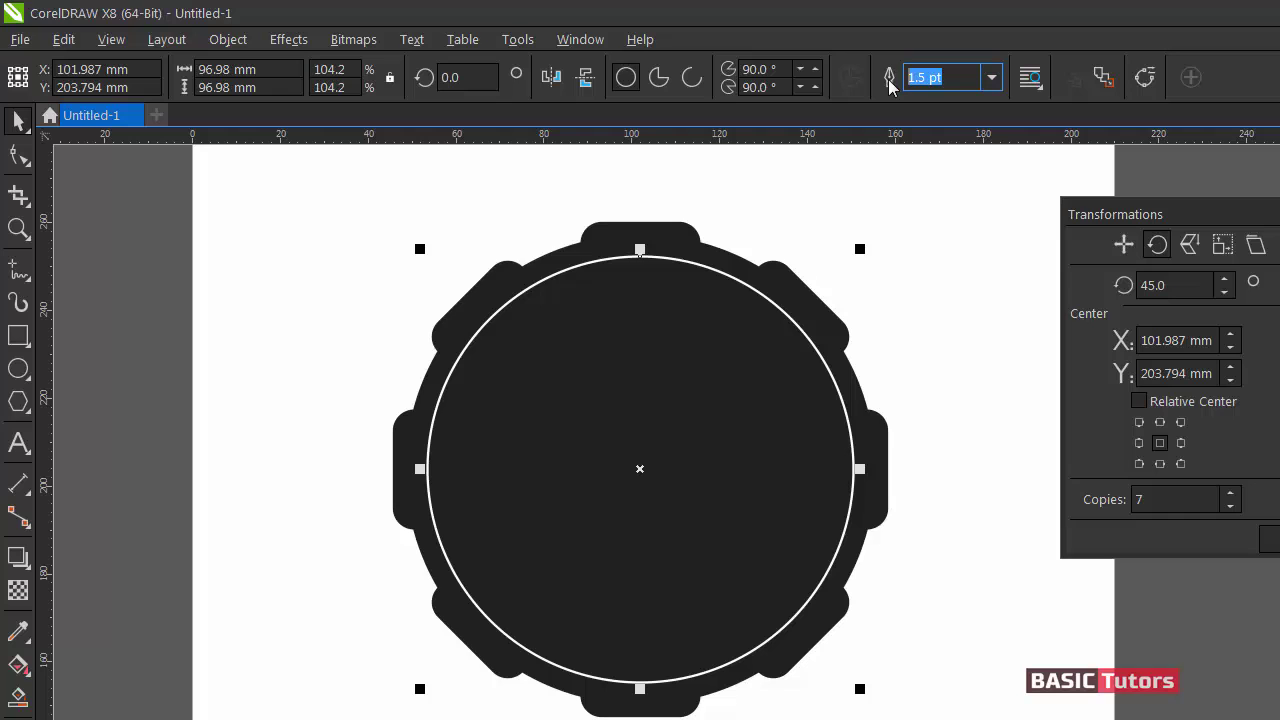
text(2)
key(Return)
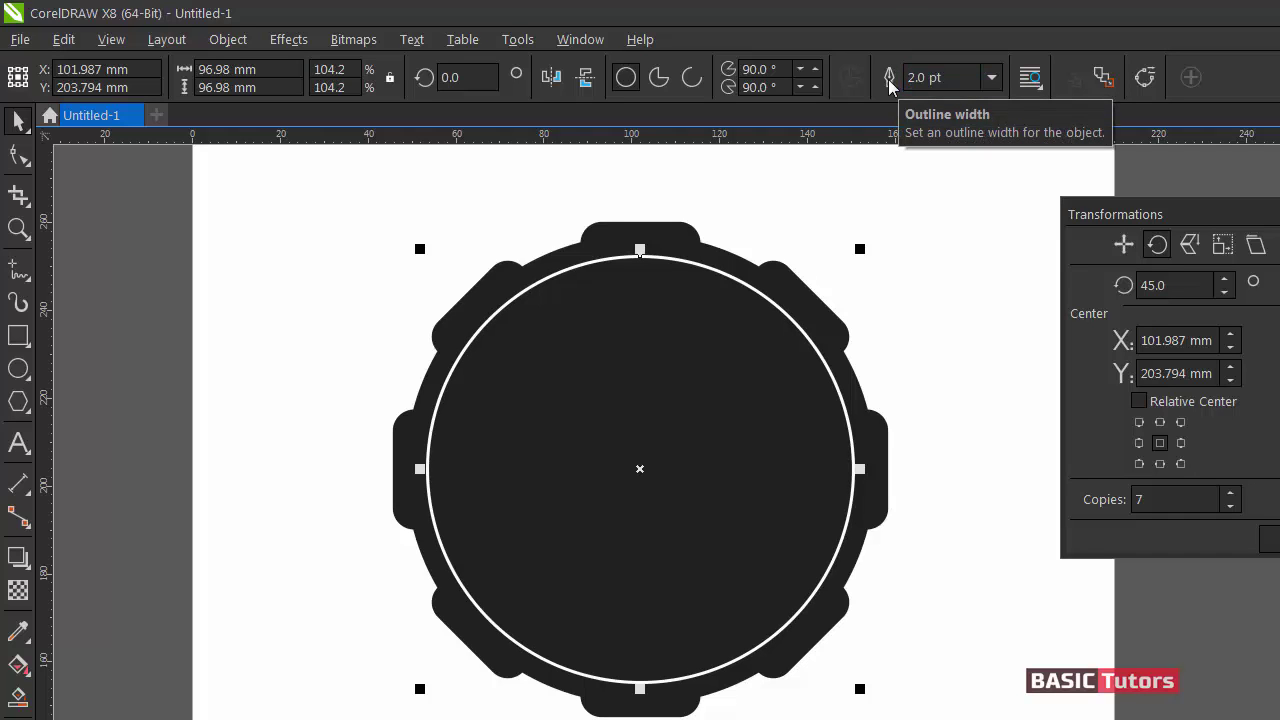
click(843, 258)
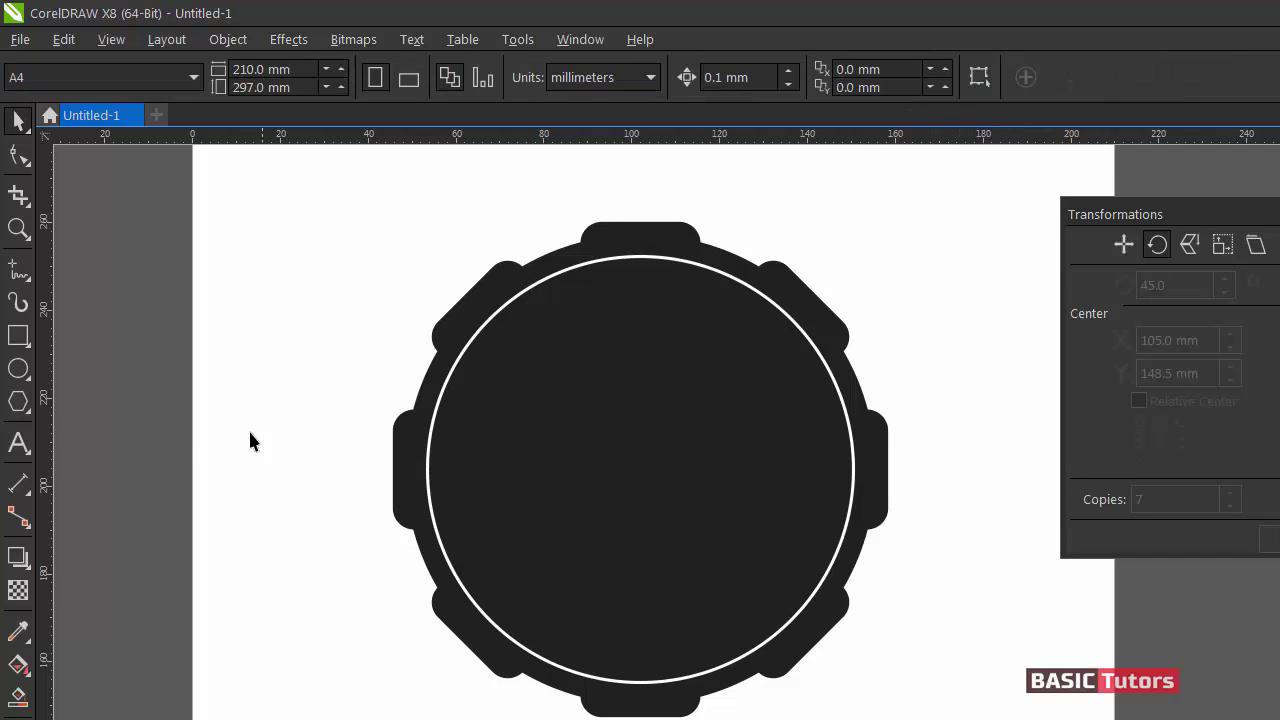
Create a smaller concentric copy of the white circle, about 80 mm in diameter.
click(18, 368)
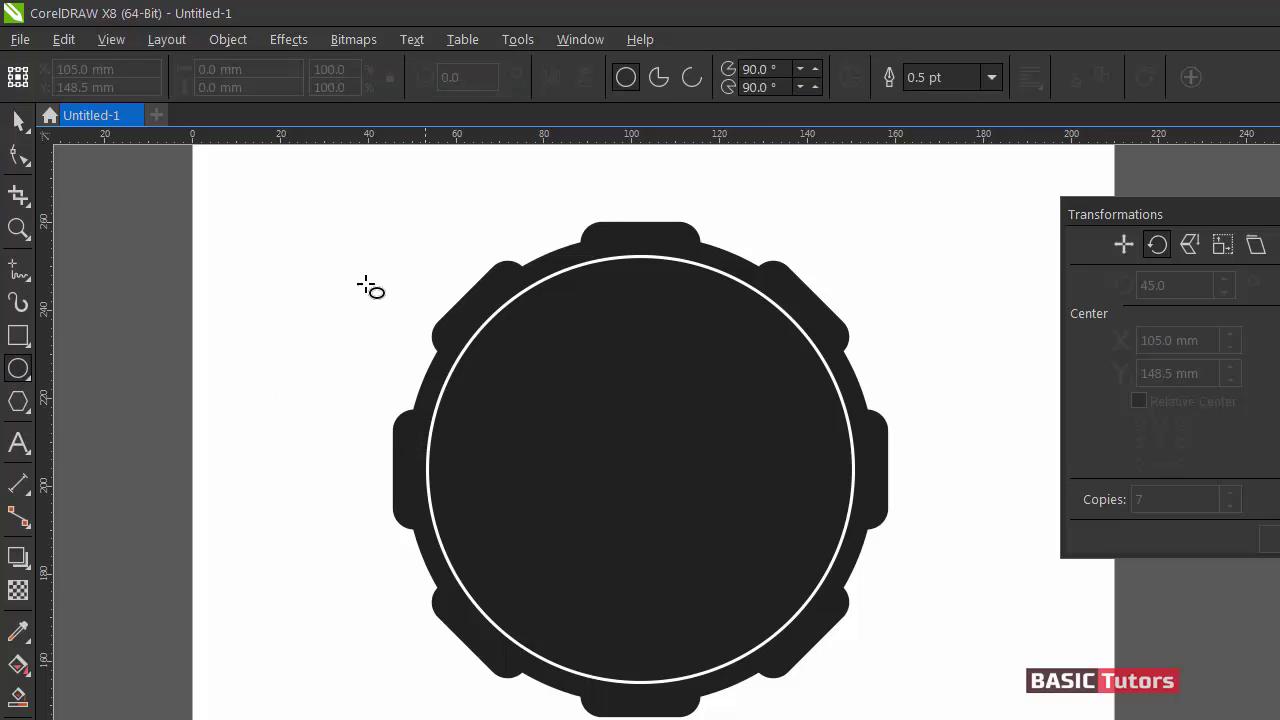
key(space)
click(532, 297)
click(532, 299)
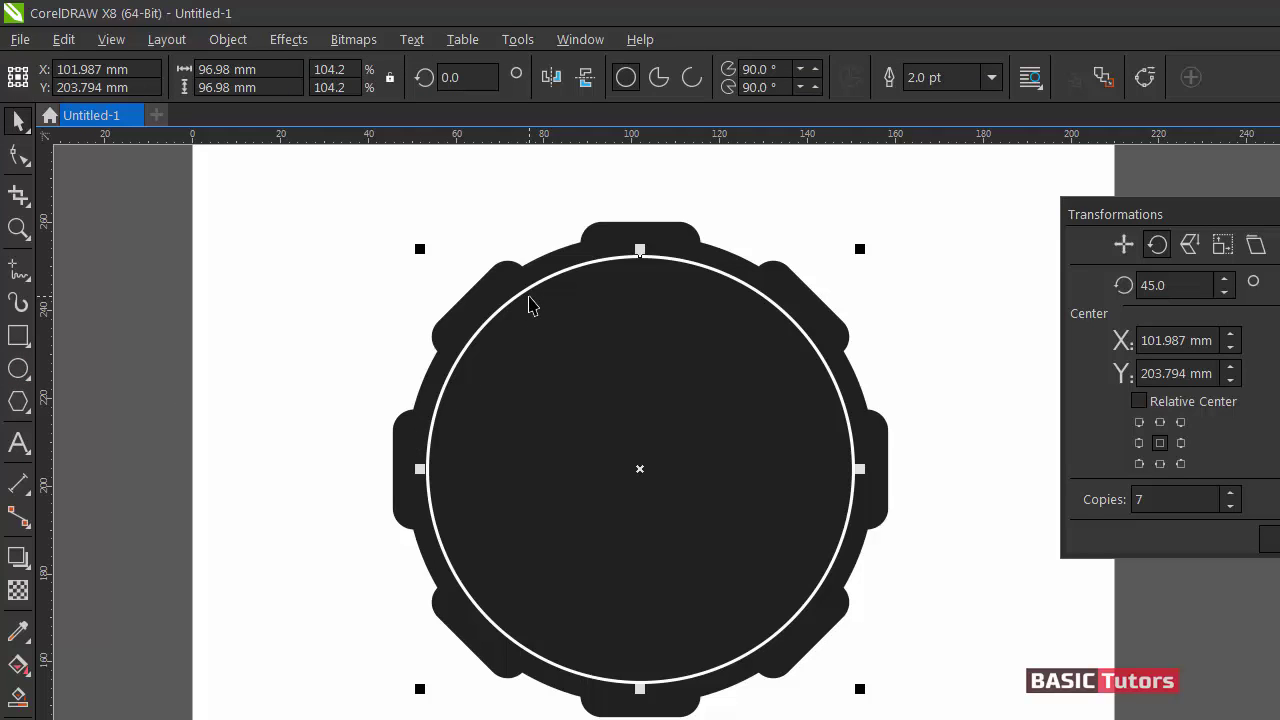
drag(861, 249, 832, 288)
click(876, 250)
Draw a horizontal rectangle about 141.6 mm wide across the gear and centre it on the inner white circle.
click(18, 336)
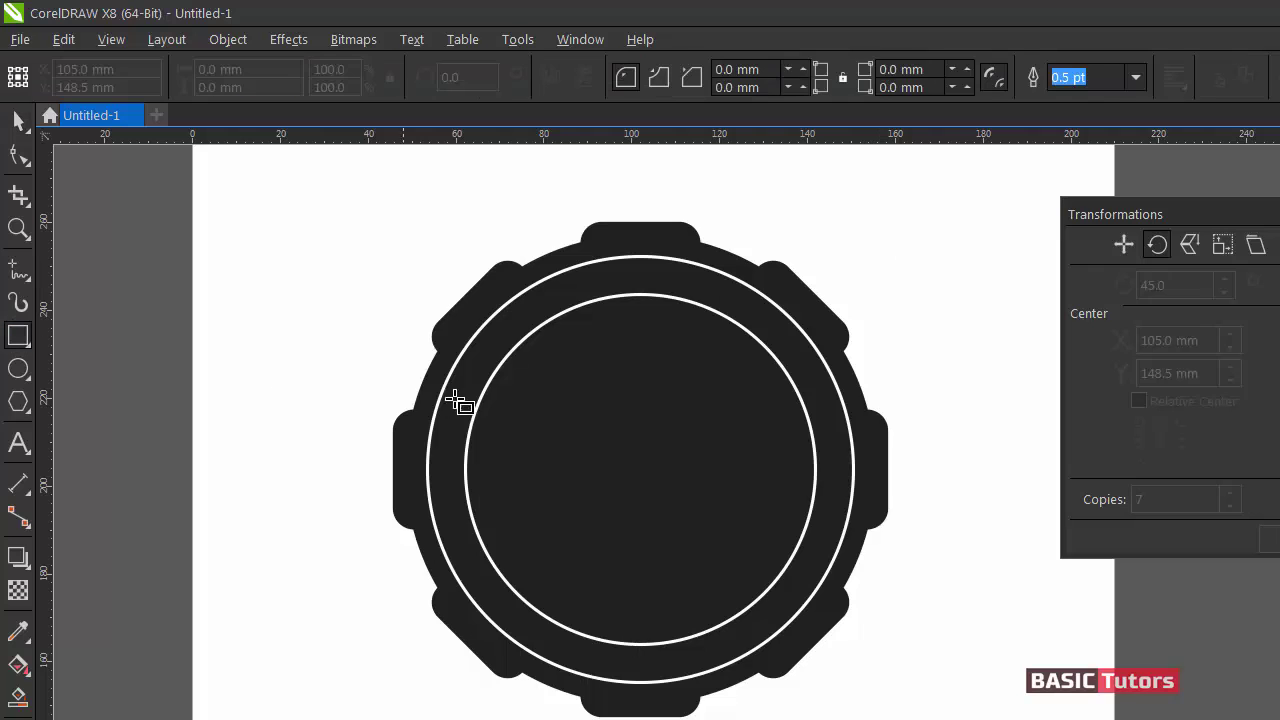
drag(337, 436, 958, 541)
key(space)
shift+click(568, 310)
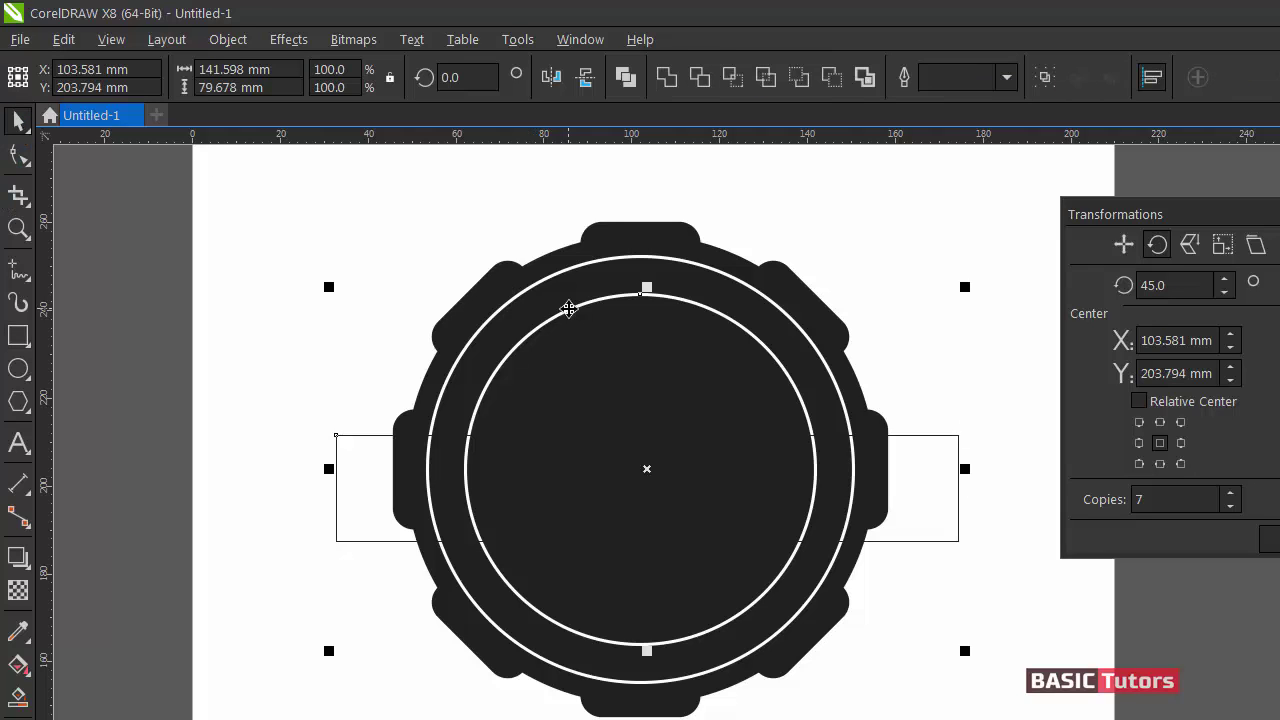
key(e)
key(c)
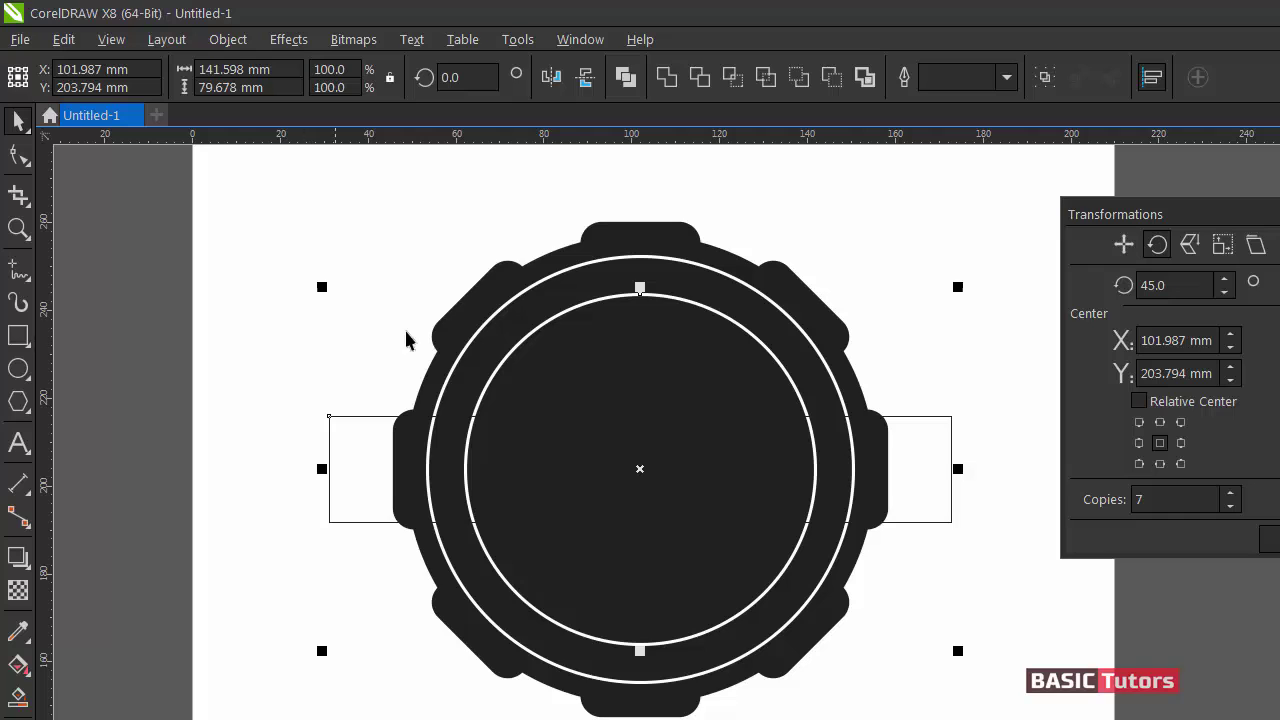
click(895, 292)
Try trimming the rectangle with the inner white circle and remove the remaining rectangle.
double_click(752, 345)
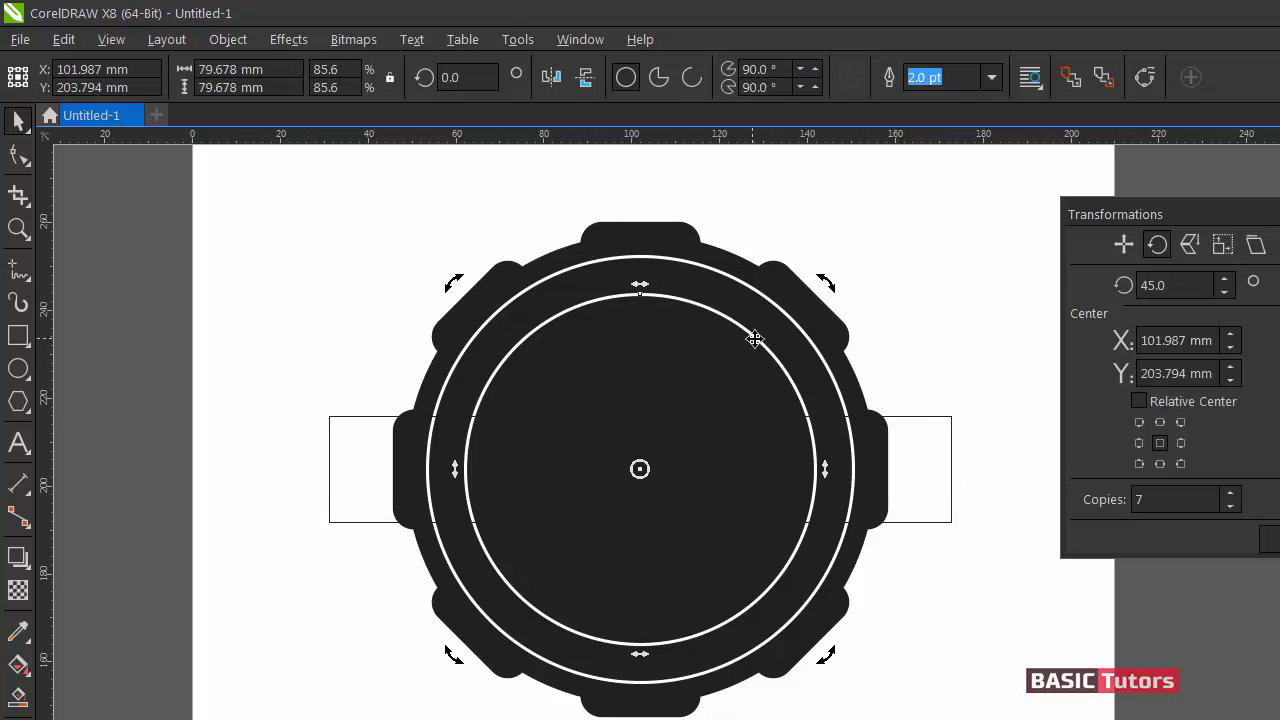
shift+click(911, 417)
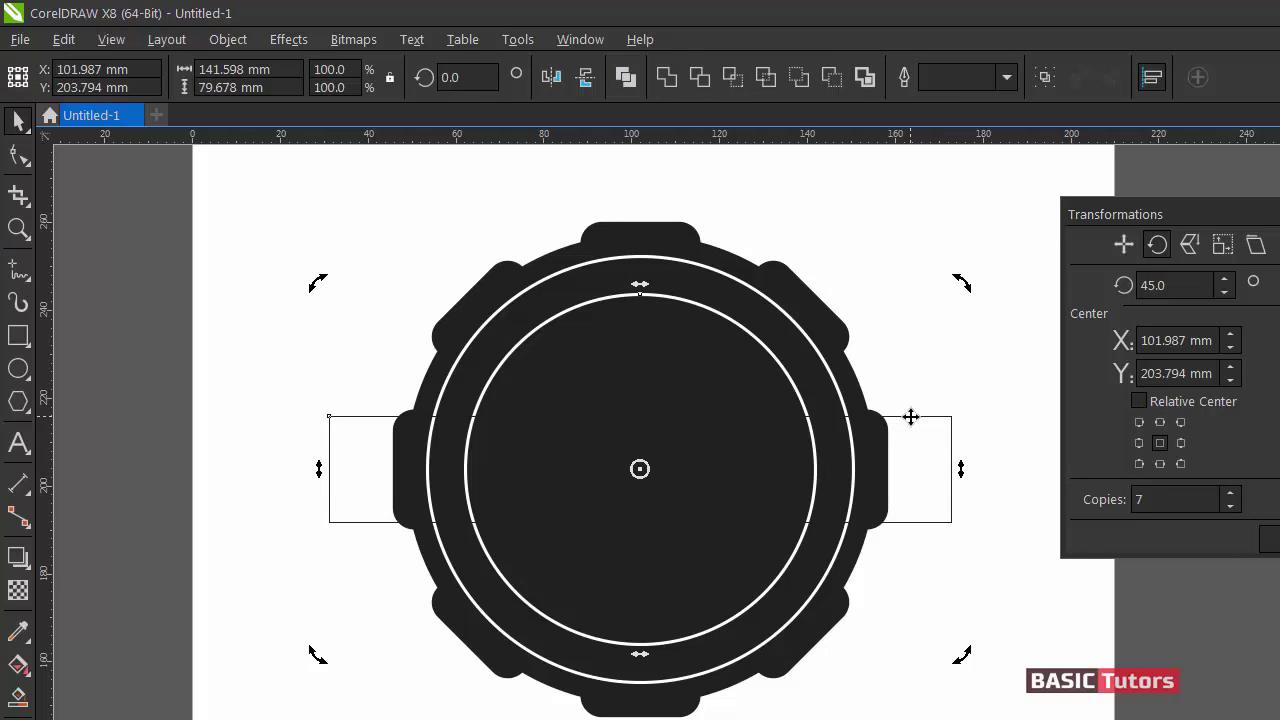
click(702, 82)
click(912, 405)
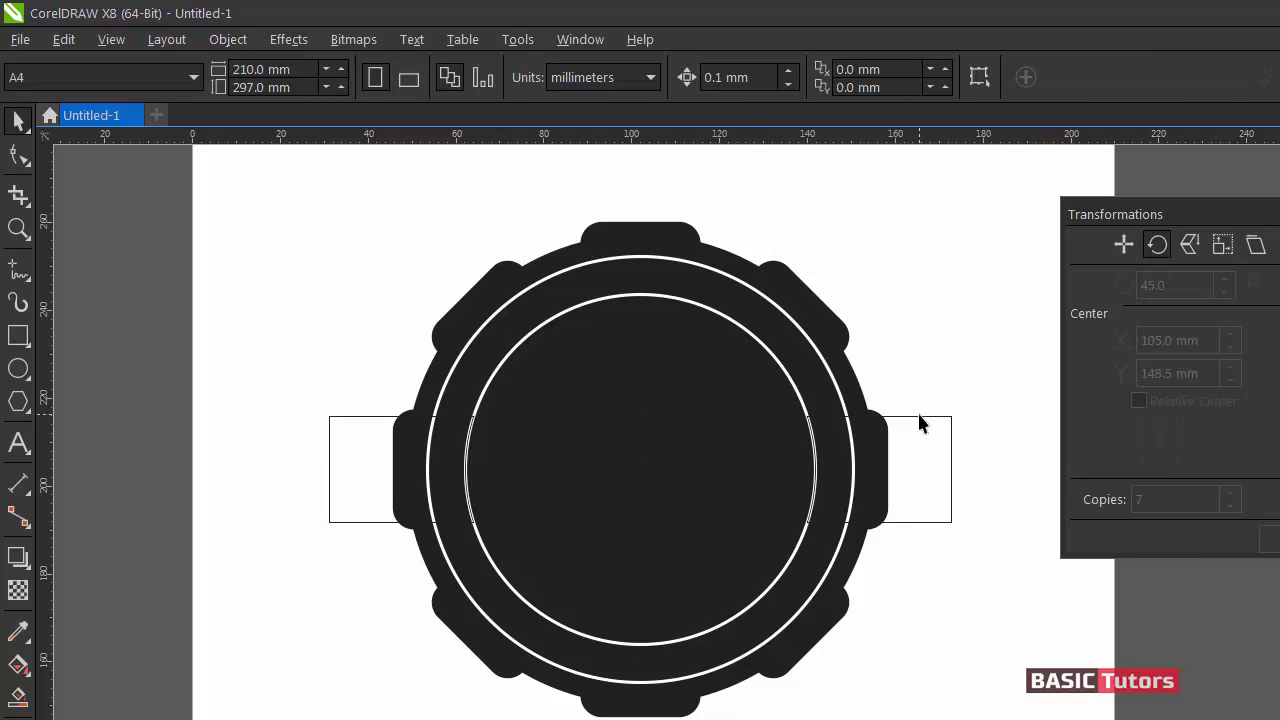
click(920, 417)
click(920, 423)
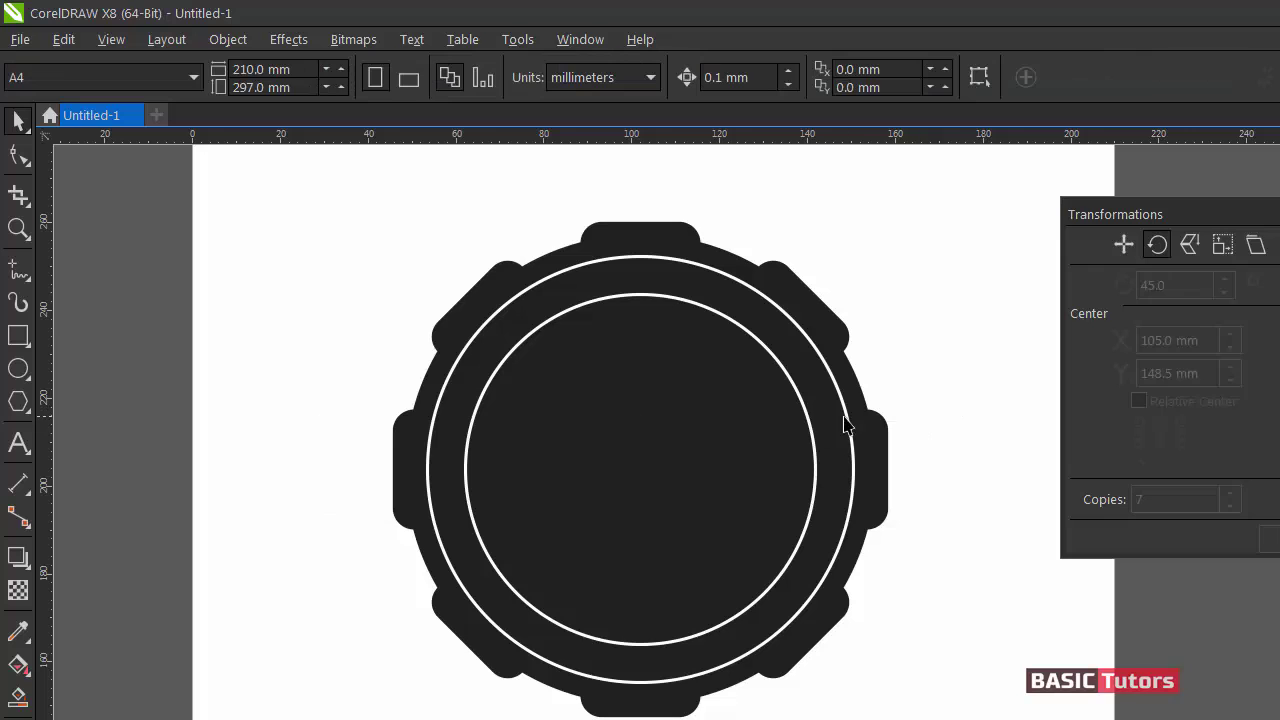
Try moving the inner white circle off-centre, and undo the move and the rectangle's removal.
click(806, 408)
drag(806, 408, 866, 373)
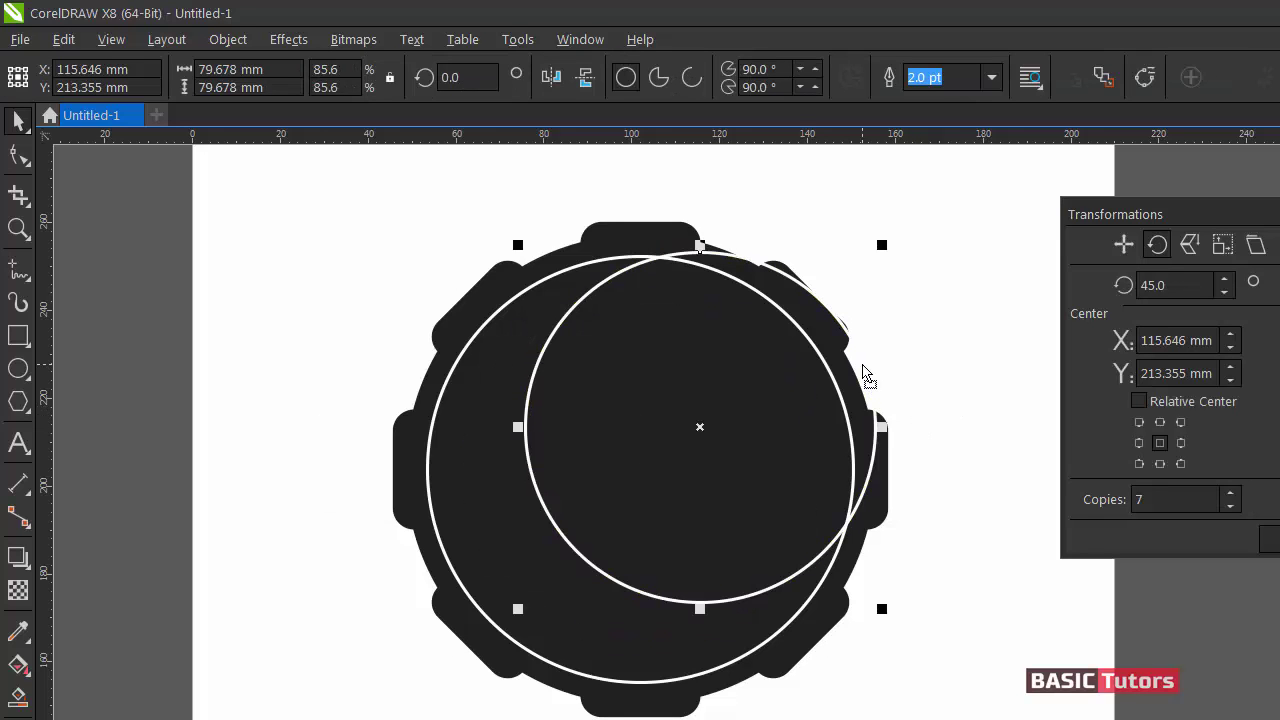
key(ctrl+z)
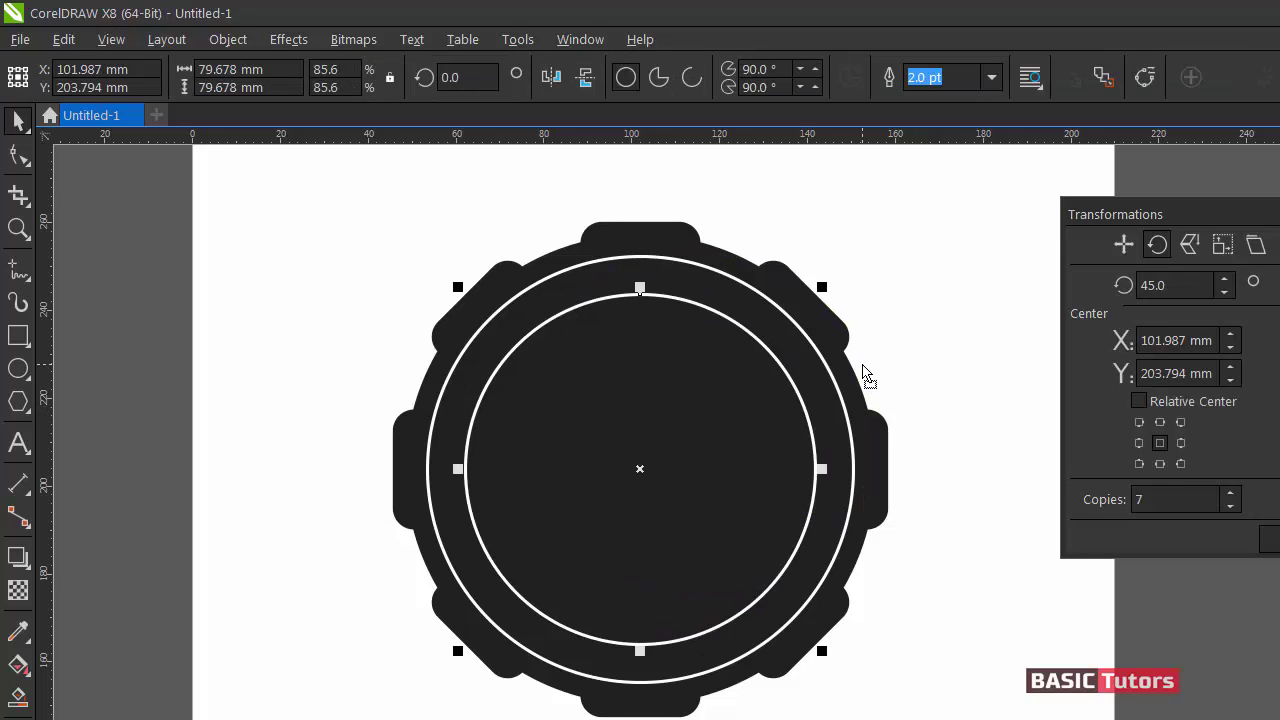
Try trimming the inner circle and the cut rectangle again, and undo back to the full rectangle.
shift+click(815, 425)
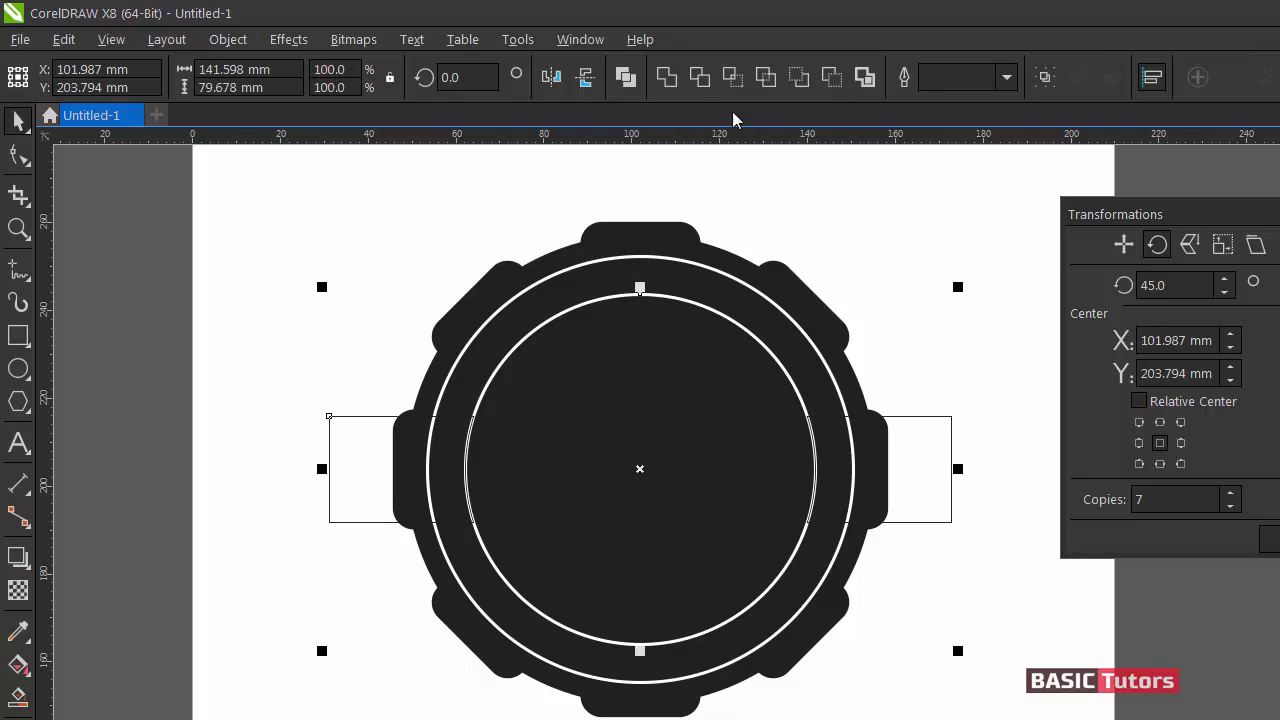
click(708, 87)
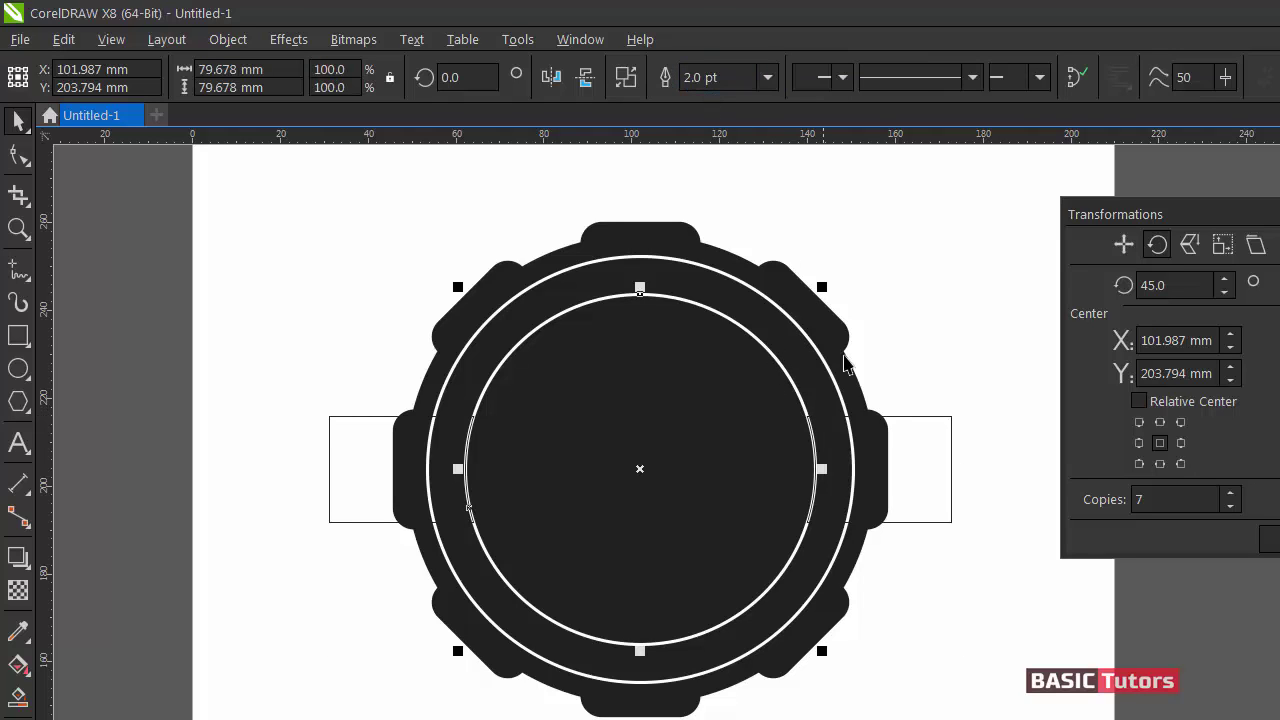
shift+click(893, 410)
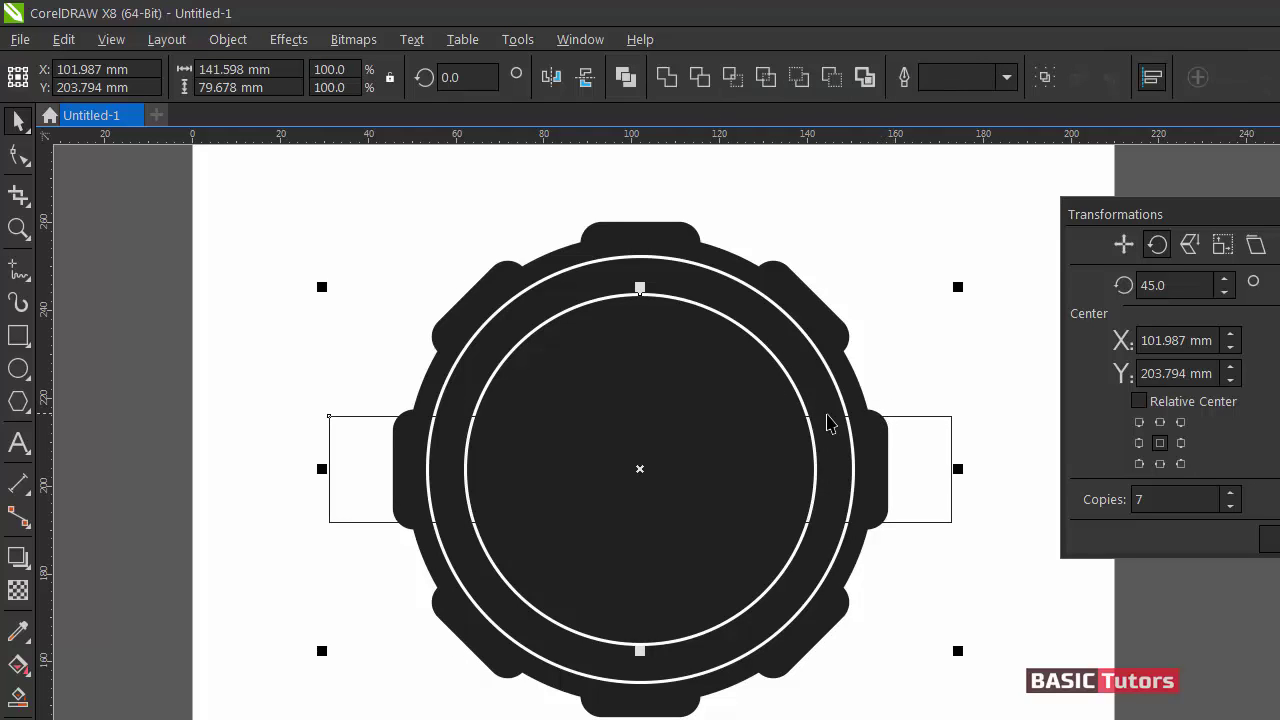
Trim the inner white circle with the horizontal rectangle to leave upper and lower segments, and delete the rectangle.
click(340, 428)
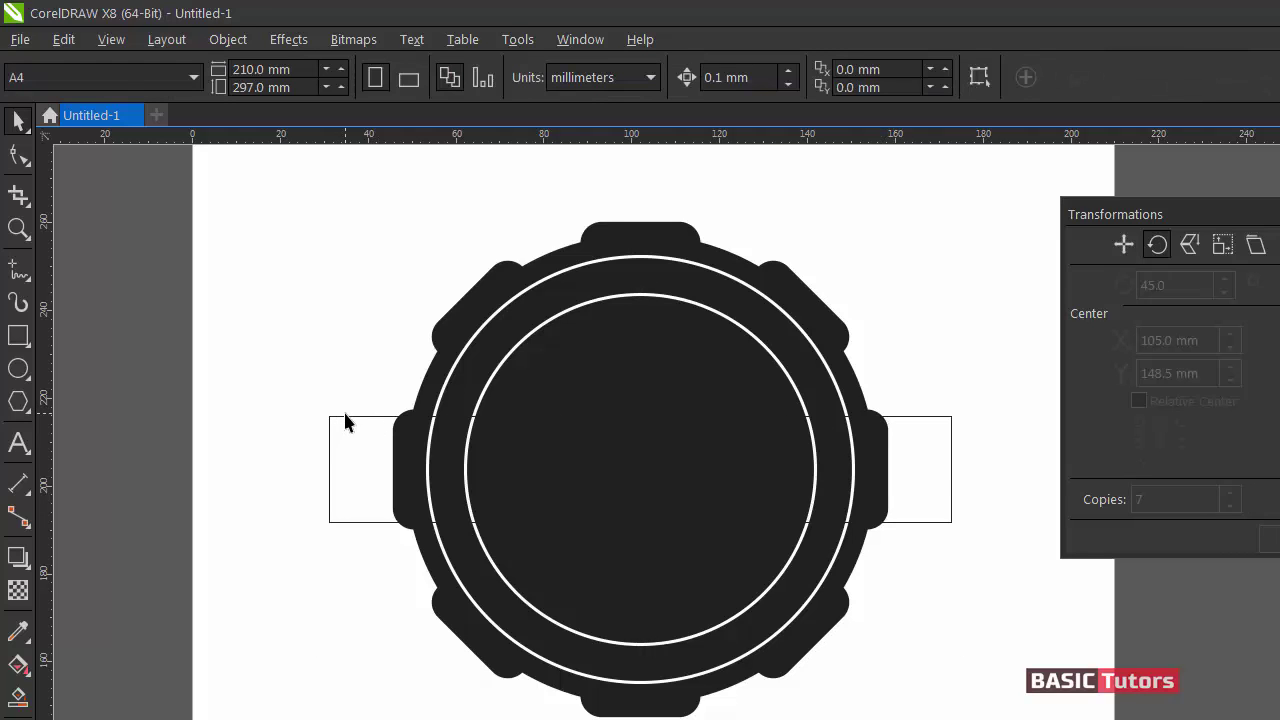
click(344, 417)
shift+click(540, 340)
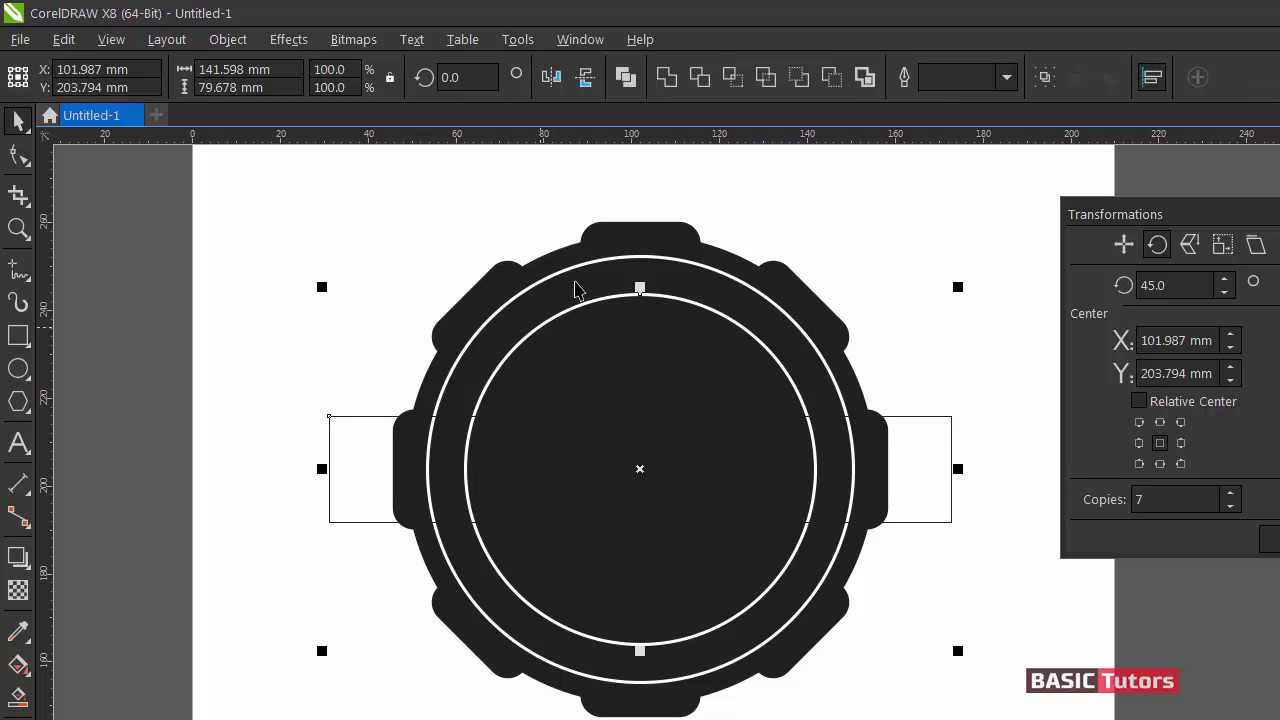
click(699, 77)
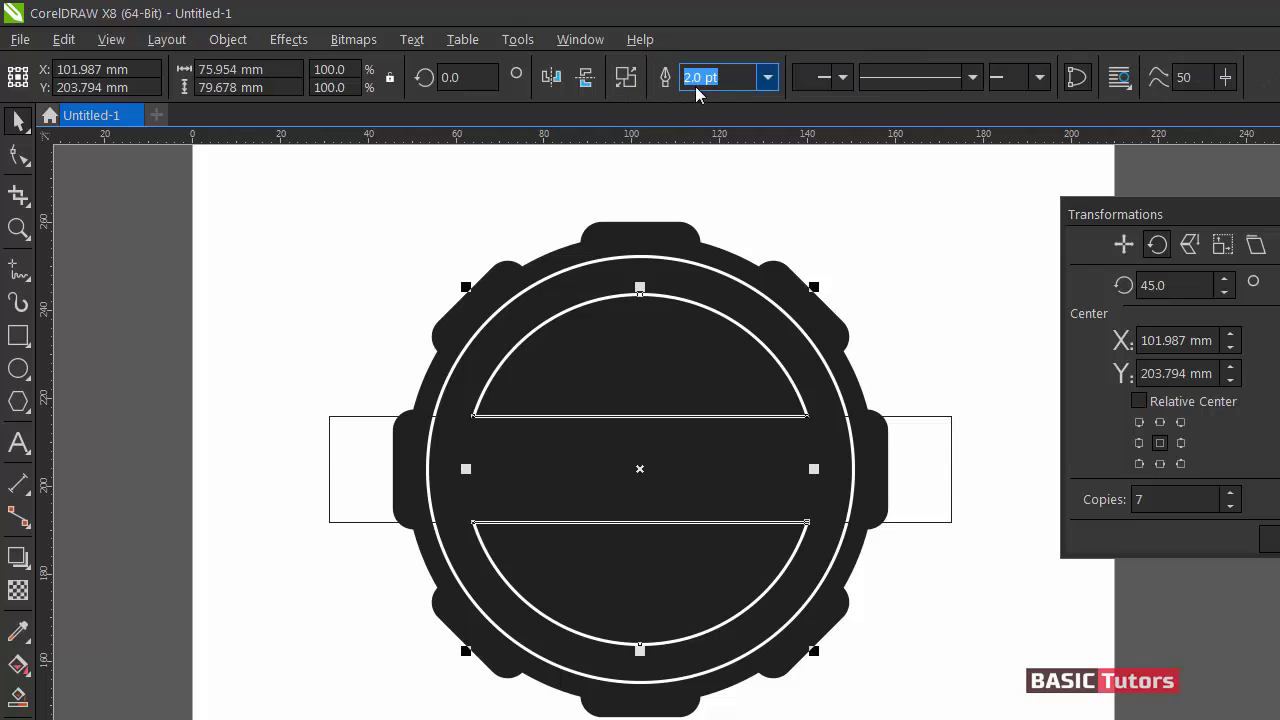
click(930, 413)
click(929, 413)
click(929, 413)
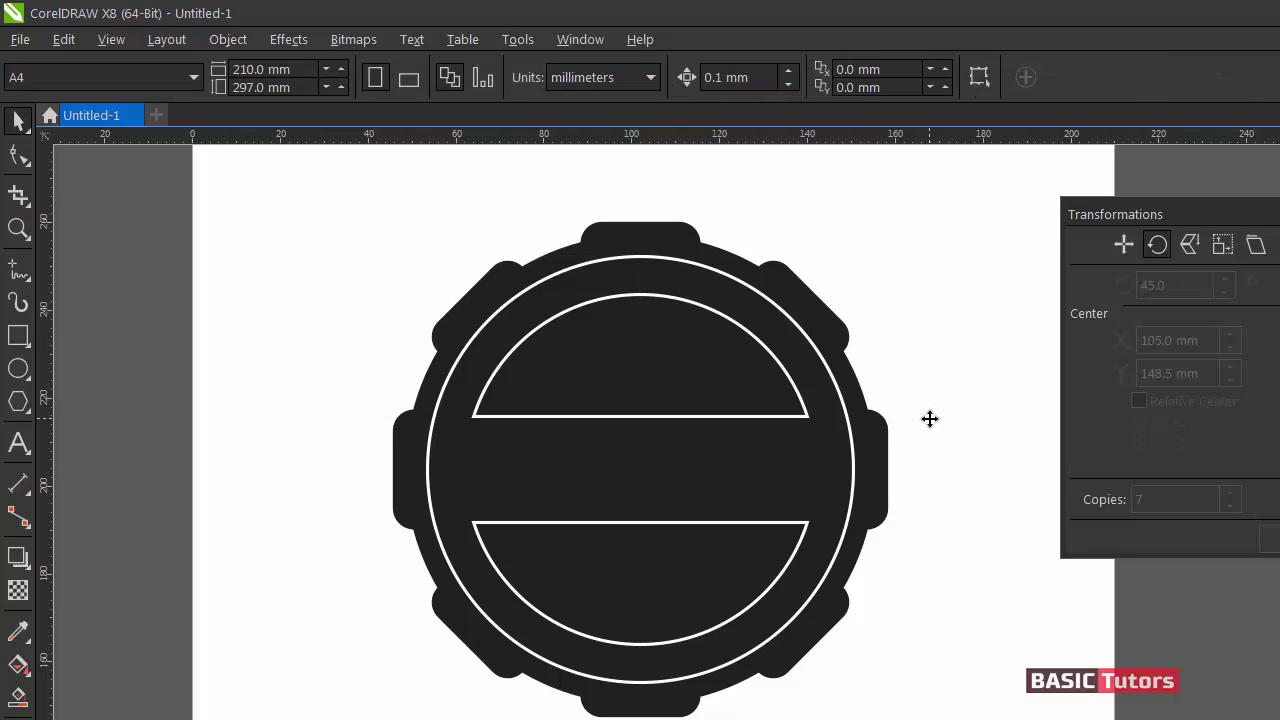
Break the trimmed inner circle apart into separate upper and lower segments.
click(794, 420)
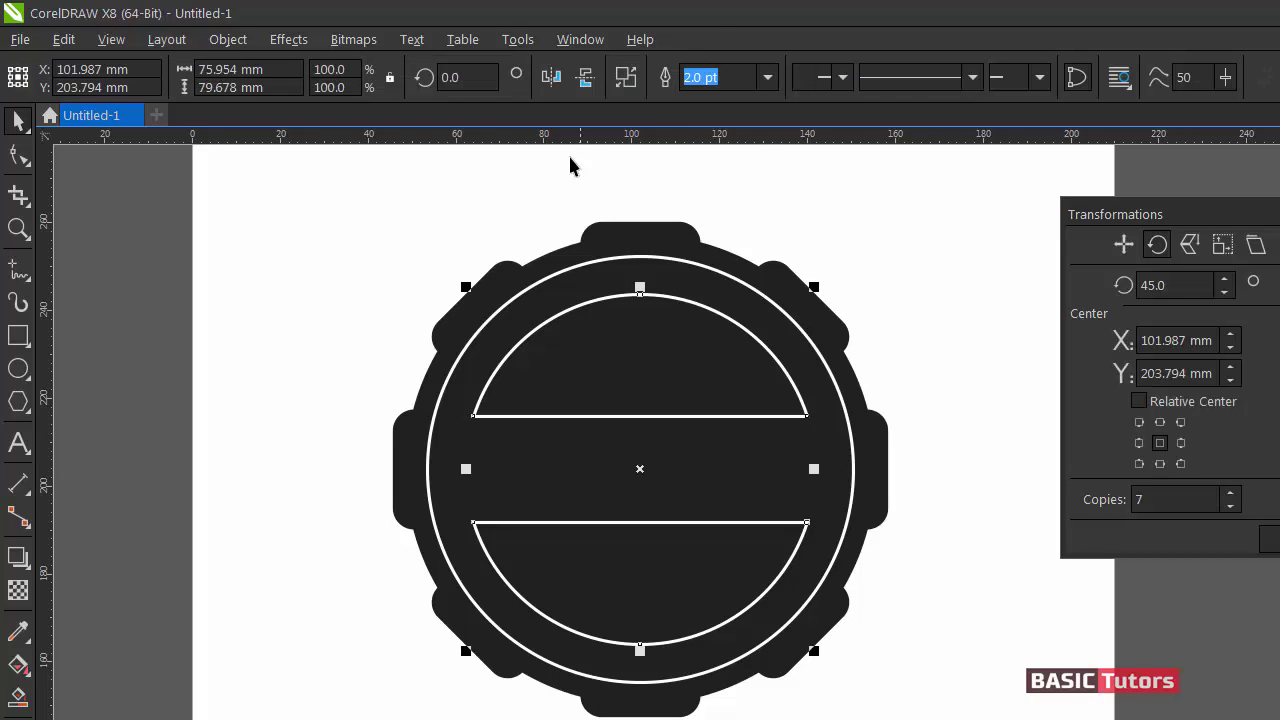
click(620, 80)
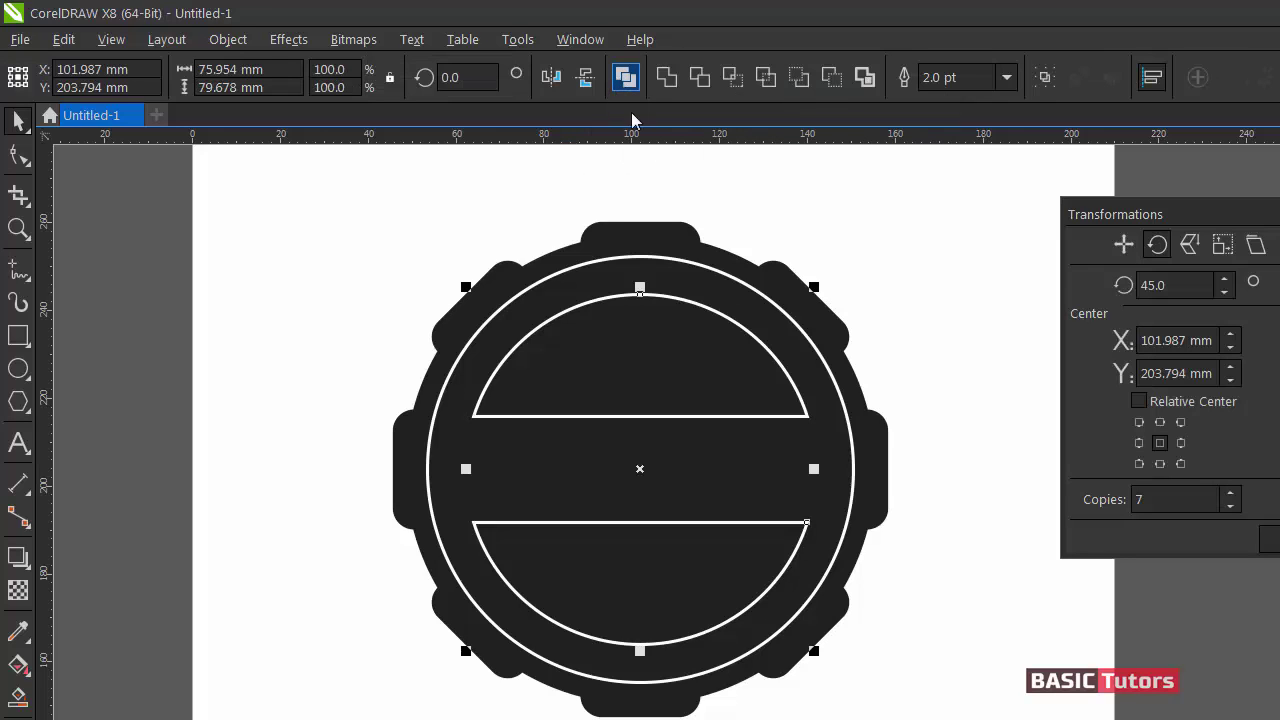
click(853, 341)
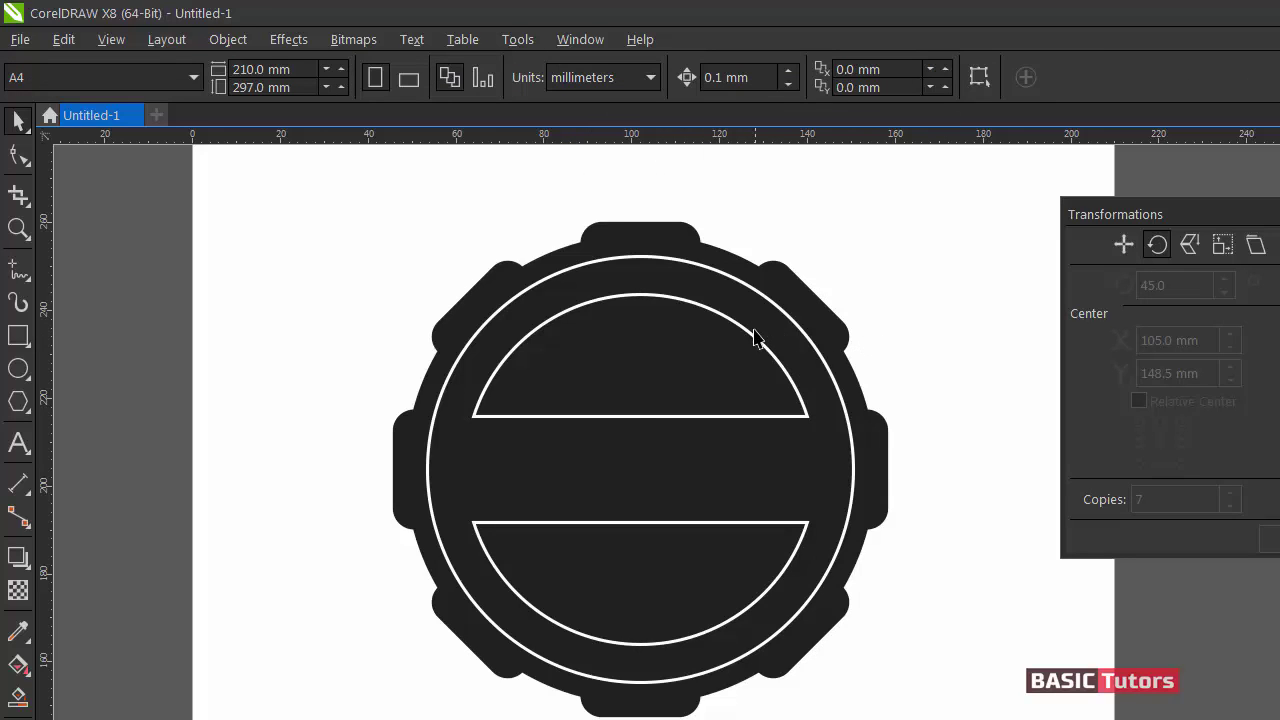
Round both lower corners of the upper segment by adding nodes beside each corner and deleting the corner nodes.
click(746, 337)
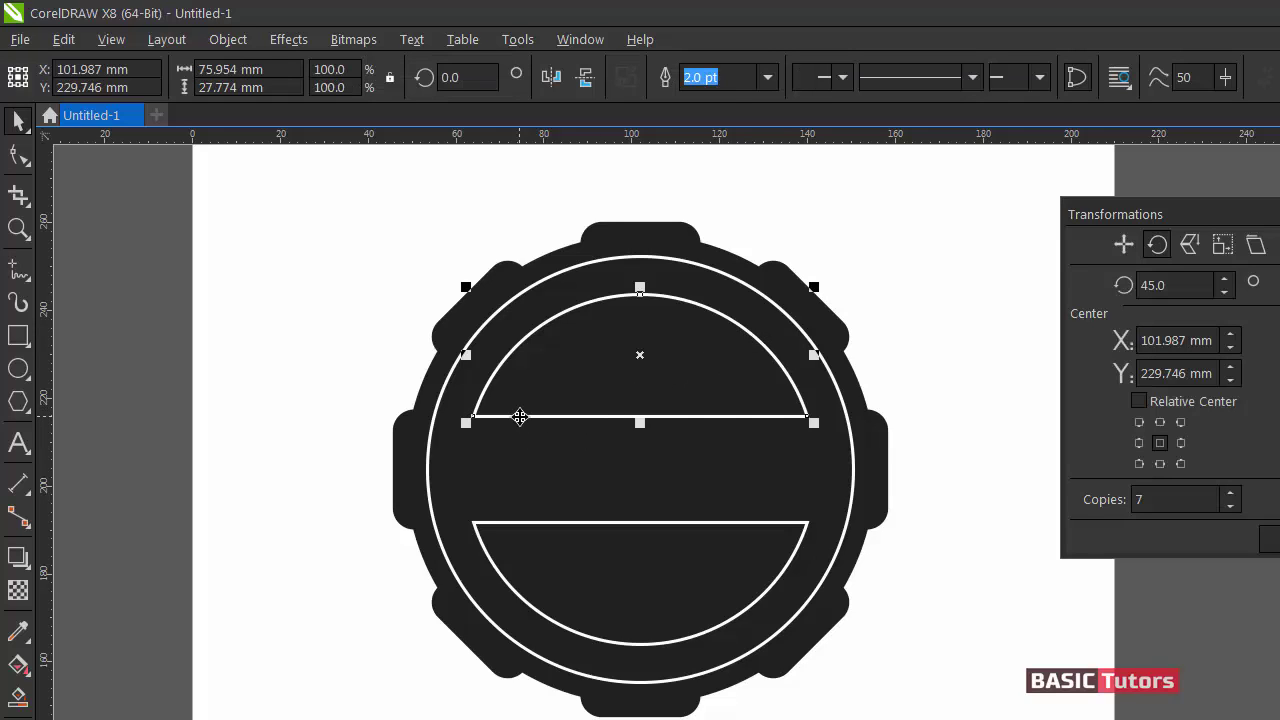
key(F10)
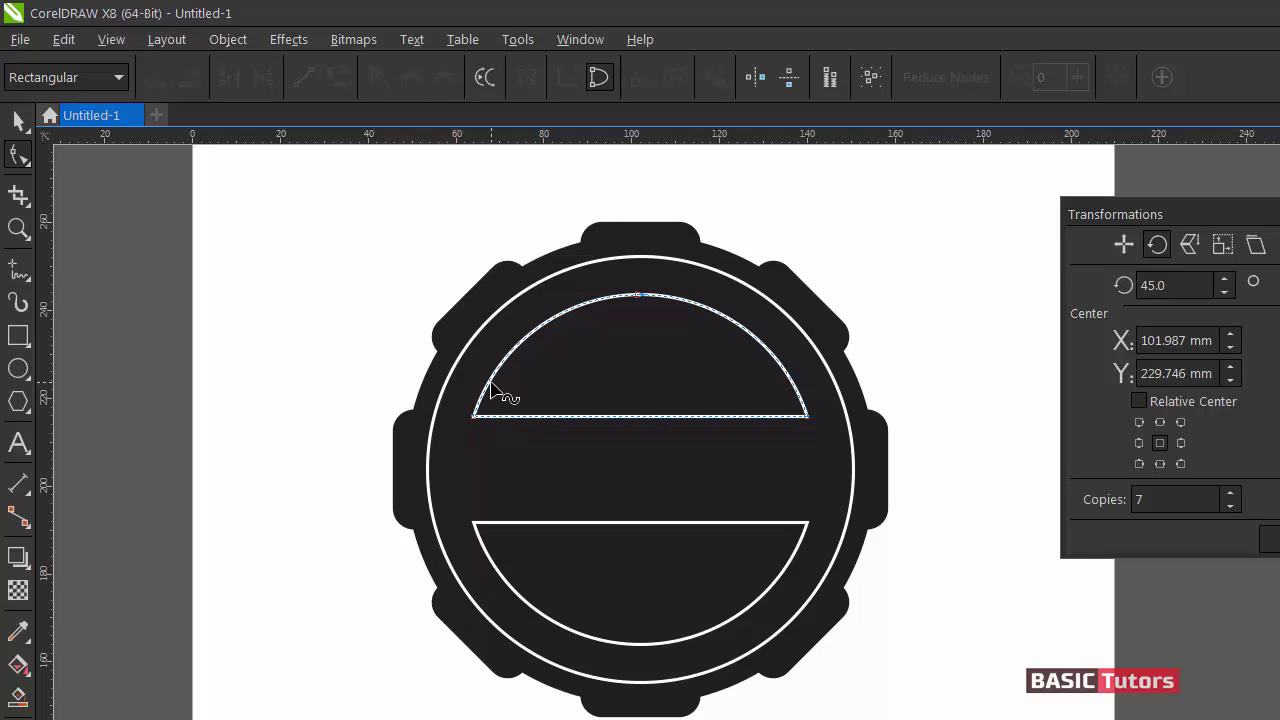
click(497, 390)
double_click(511, 415)
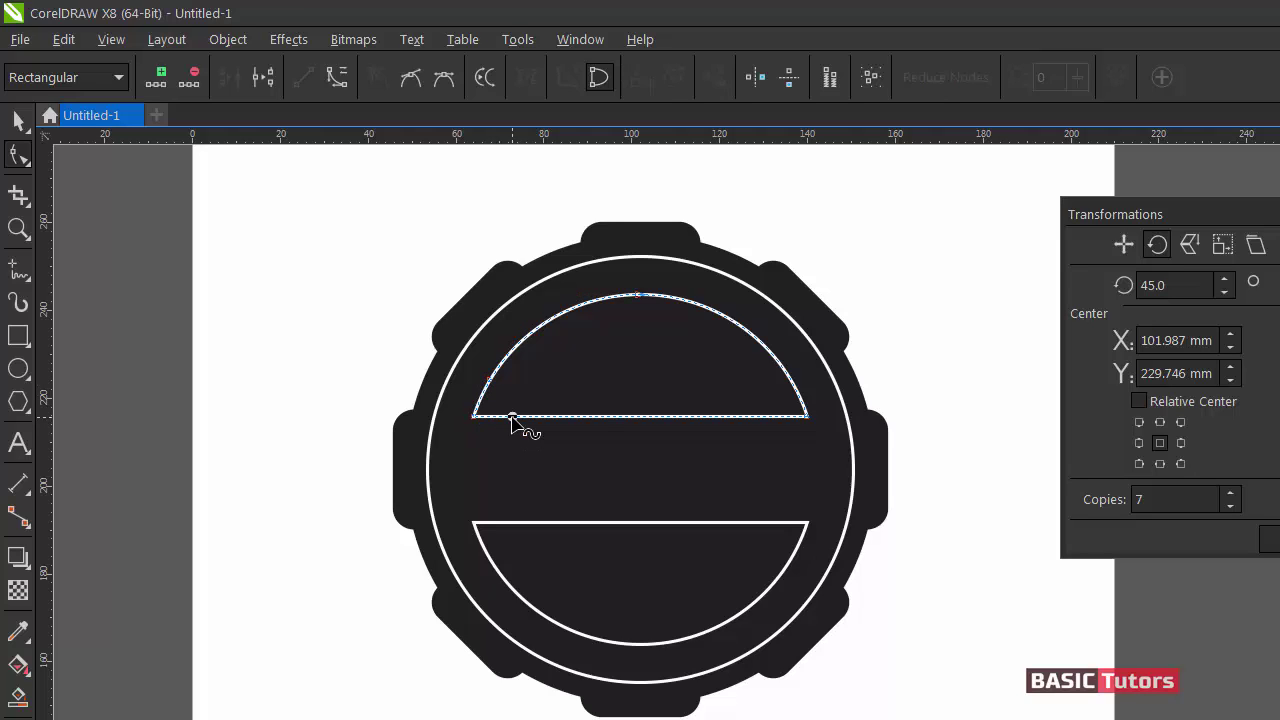
drag(510, 415, 476, 417)
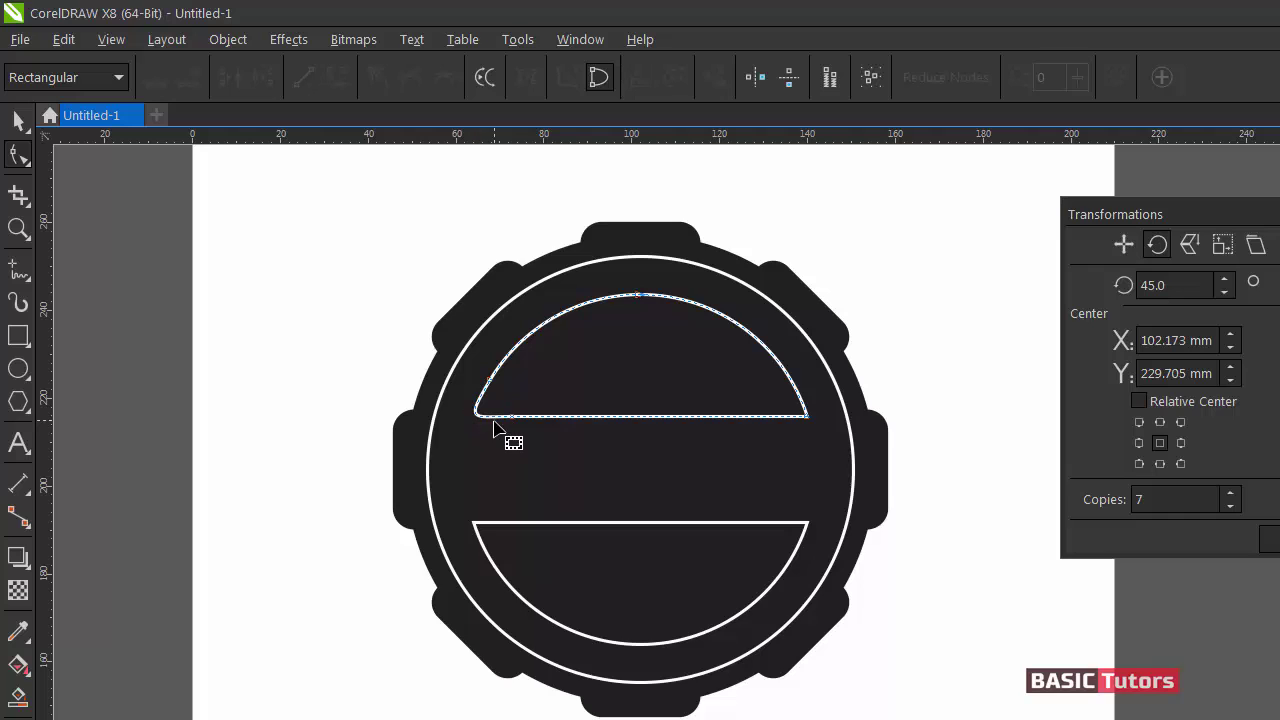
click(766, 416)
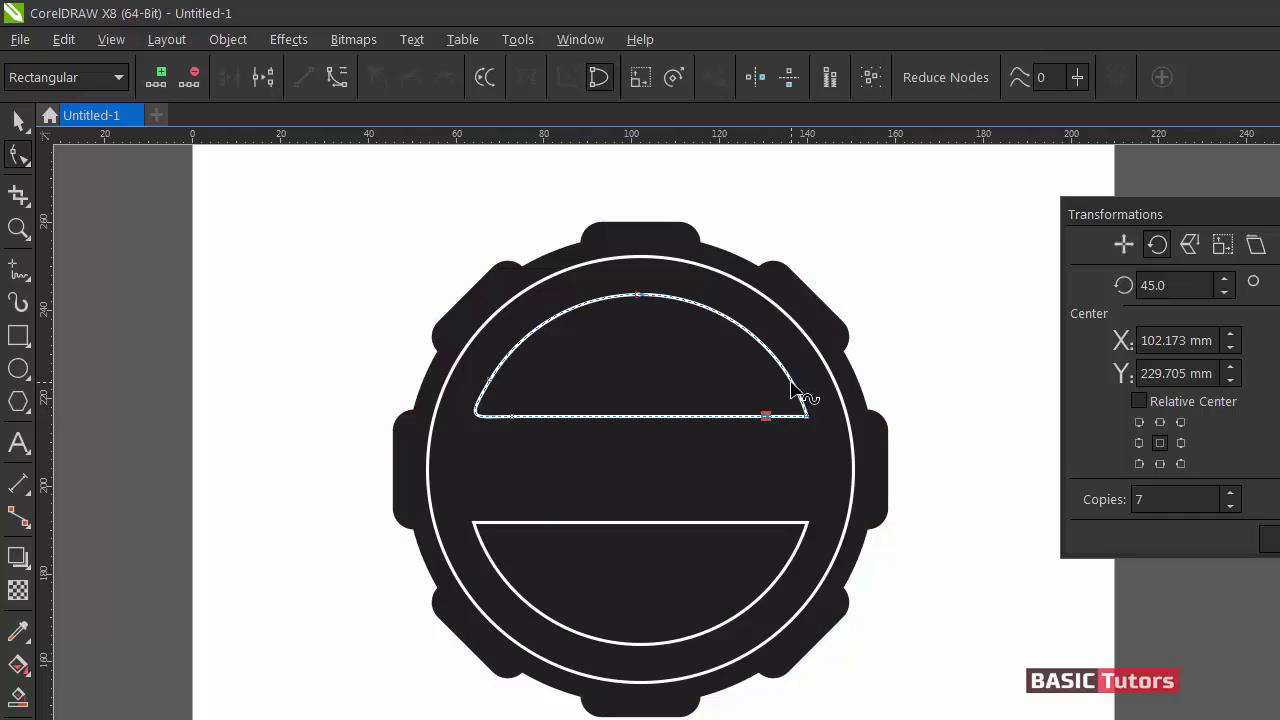
click(806, 415)
click(812, 426)
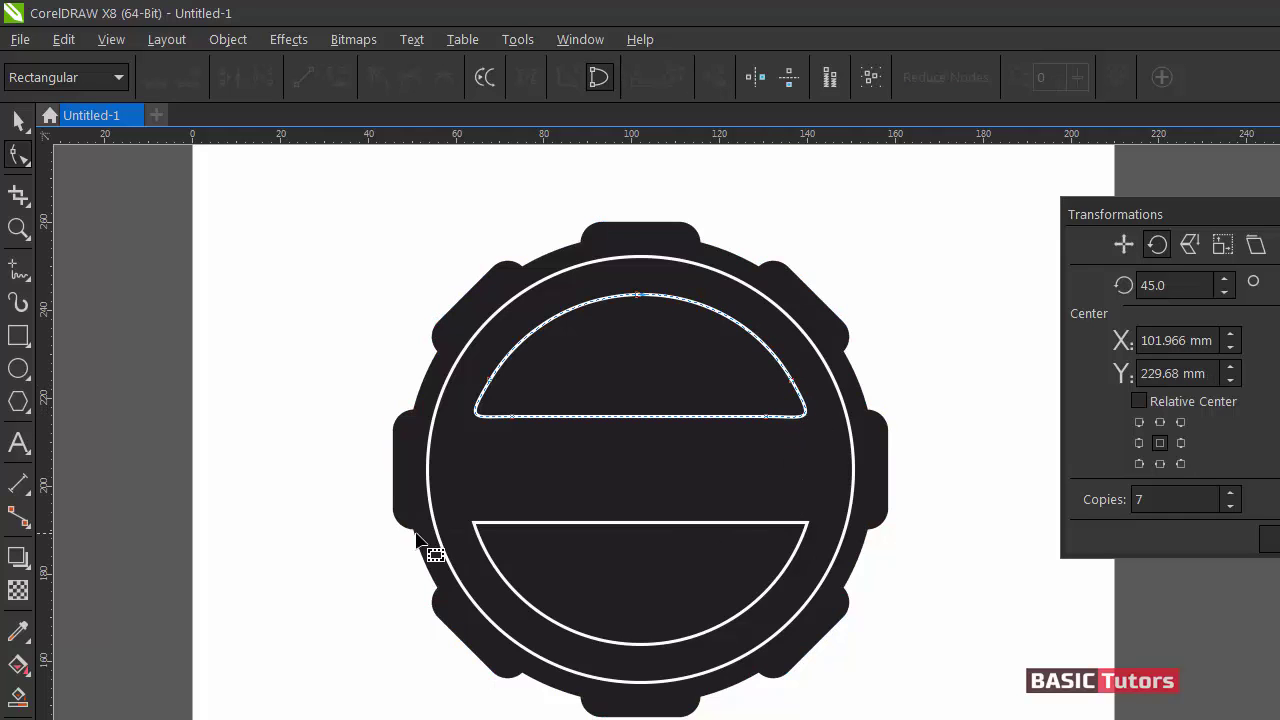
Round both upper corners of the lower segment by adding nodes beside each corner and deleting the corner nodes.
click(487, 553)
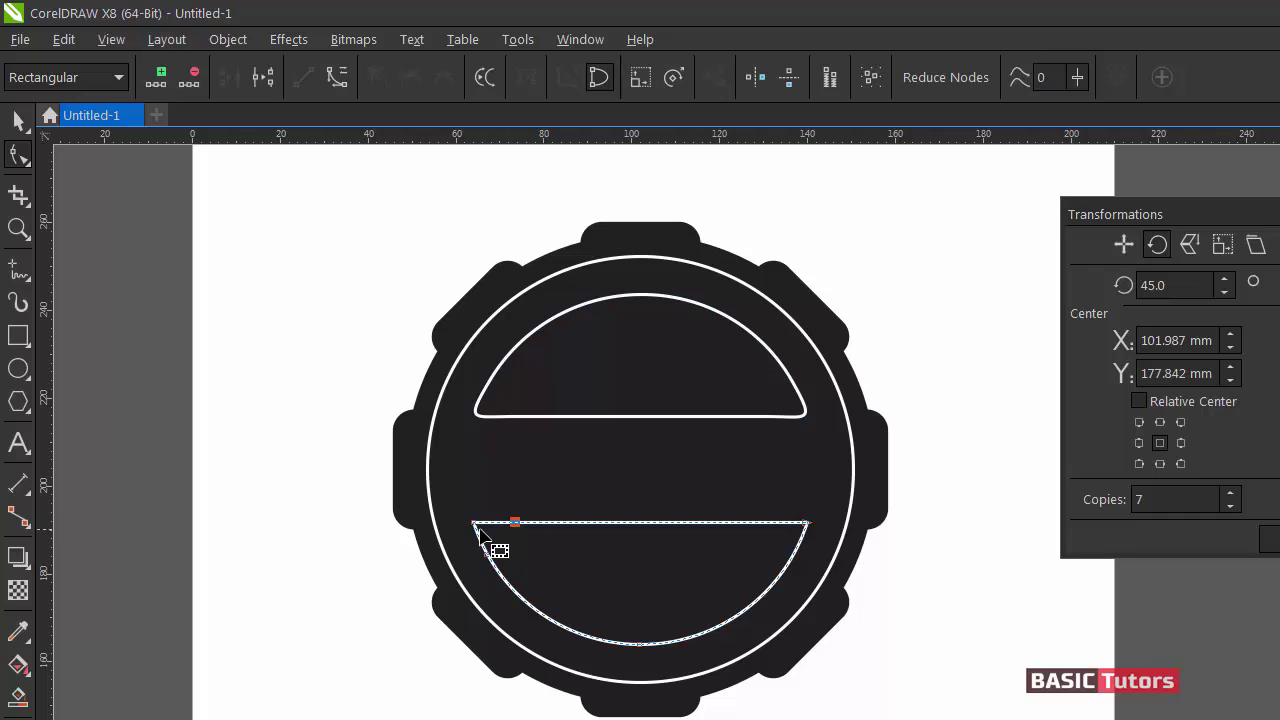
click(494, 537)
click(760, 530)
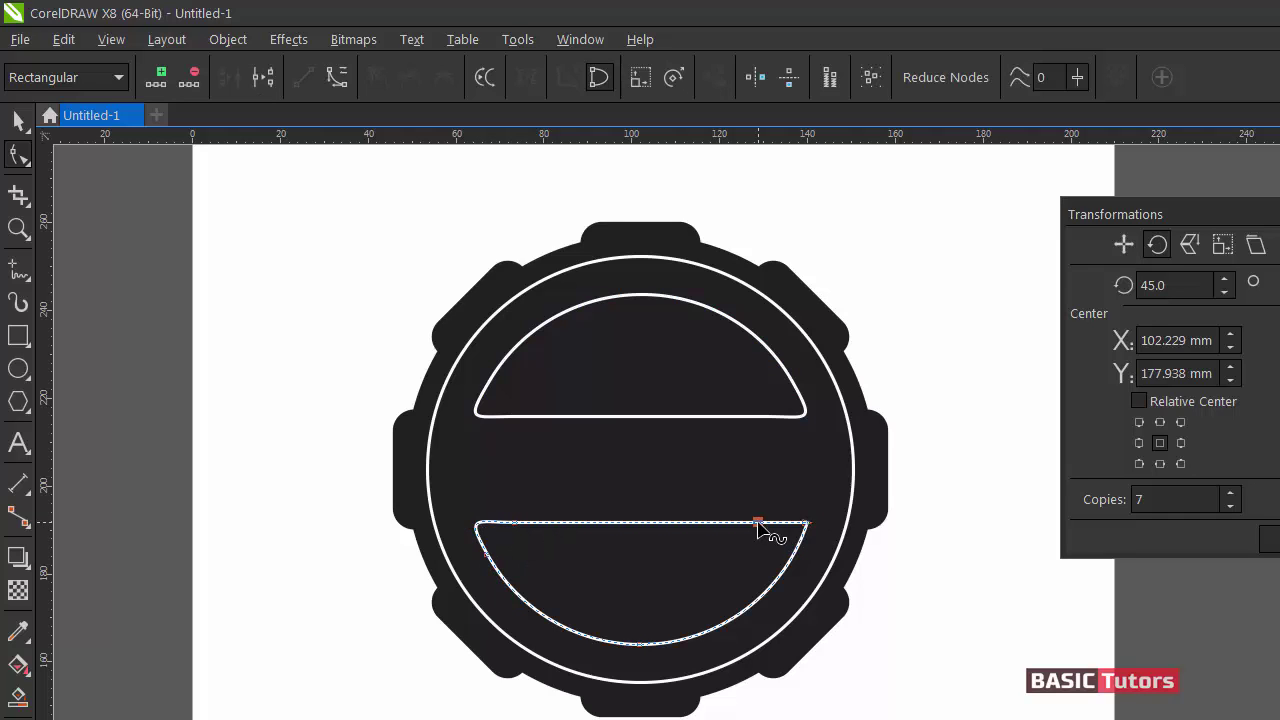
click(795, 556)
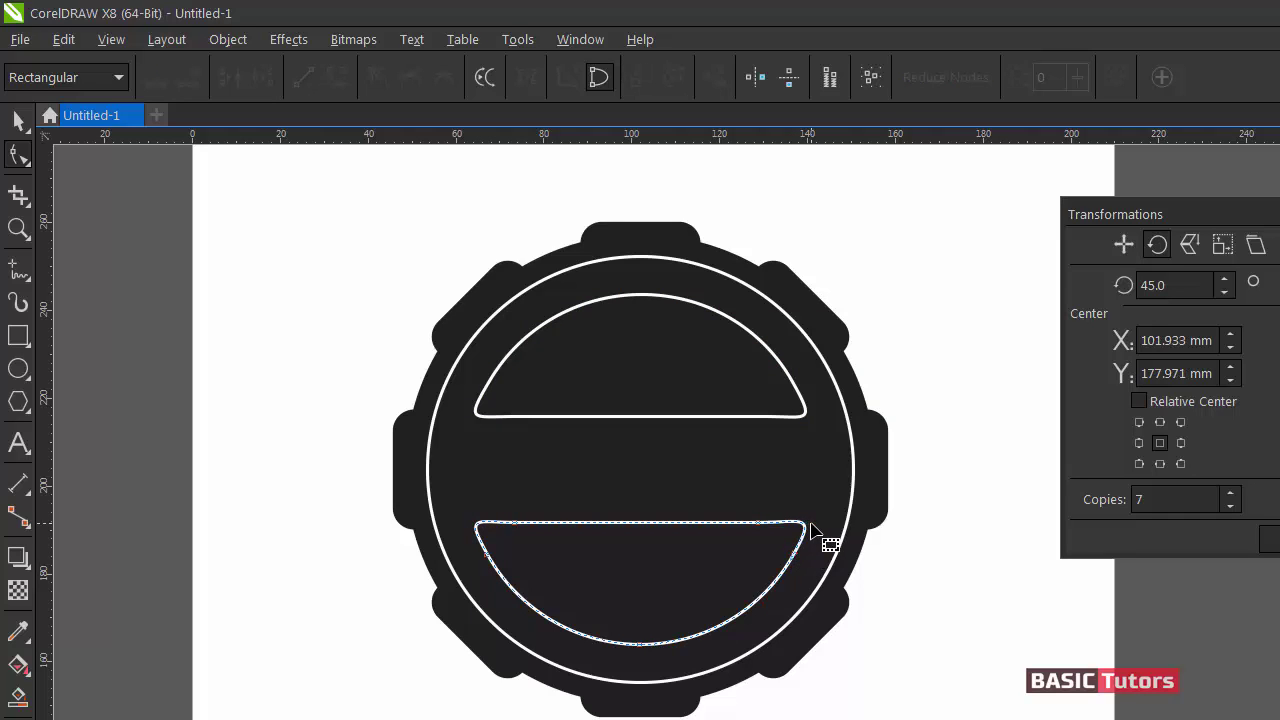
key(space)
click(932, 510)
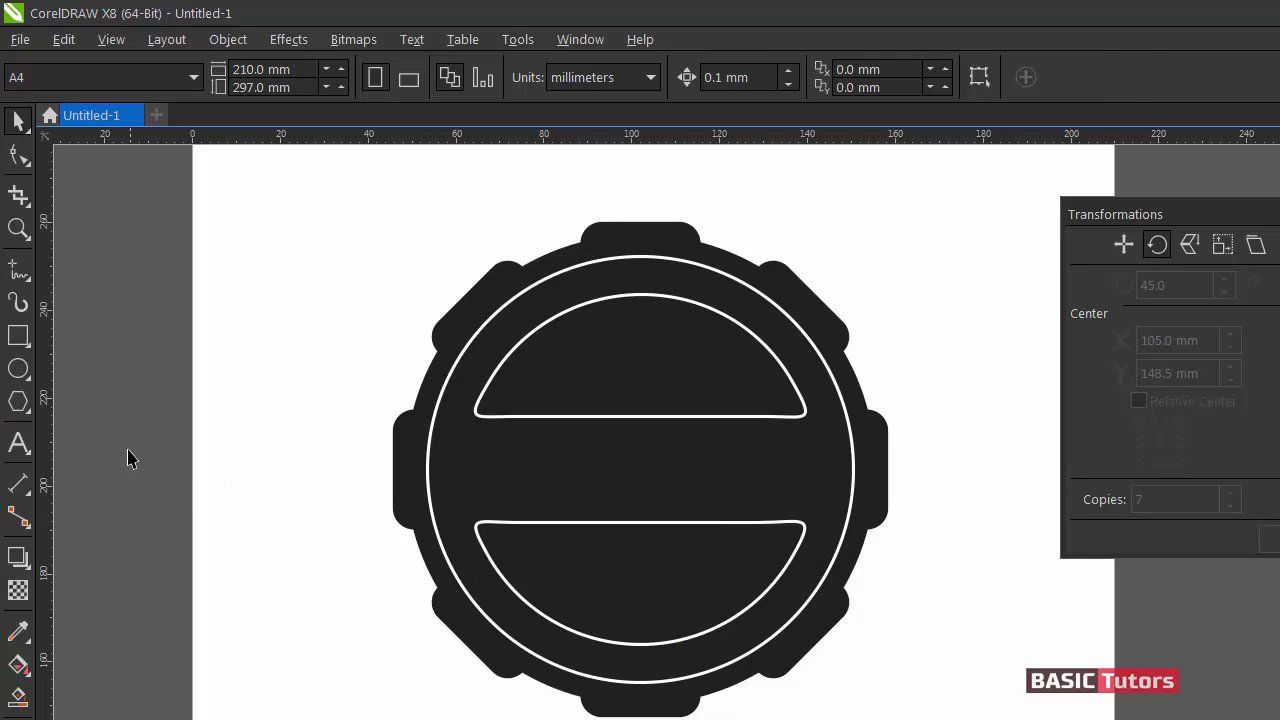
Draw a circle about 15 mm across over the left side of the white ring, filled white without an outline.
click(19, 367)
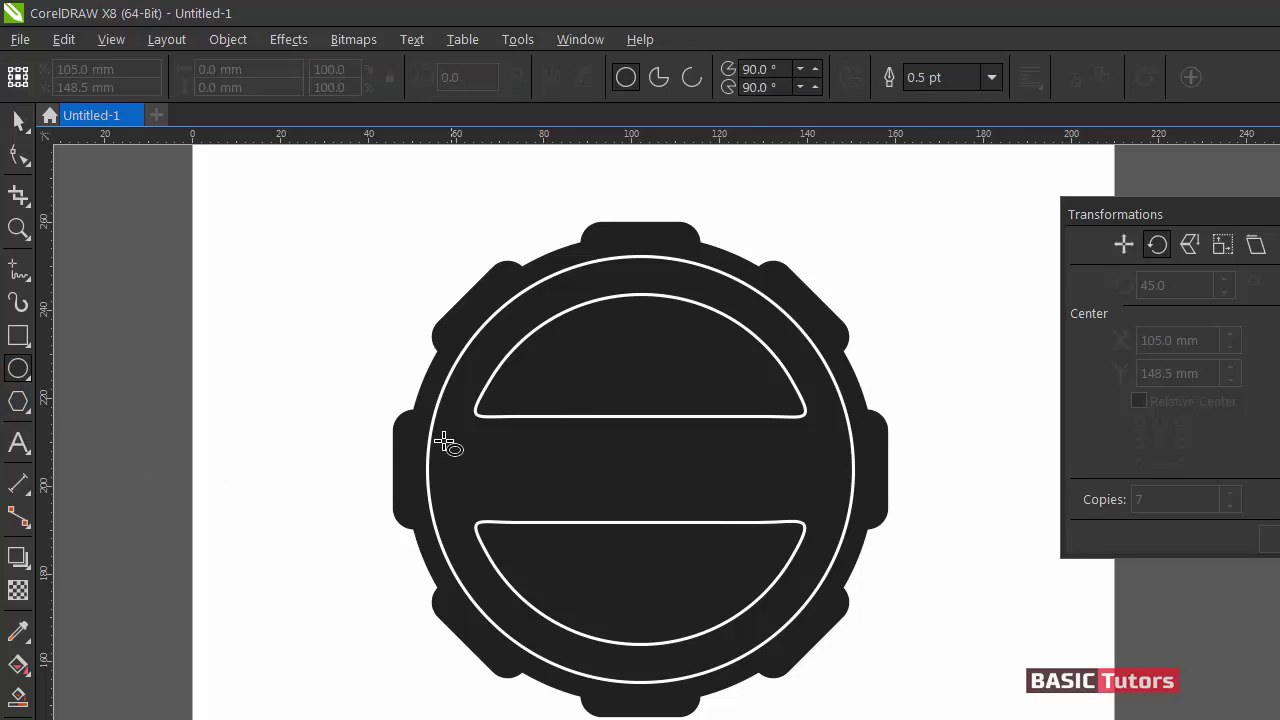
drag(392, 430, 457, 478)
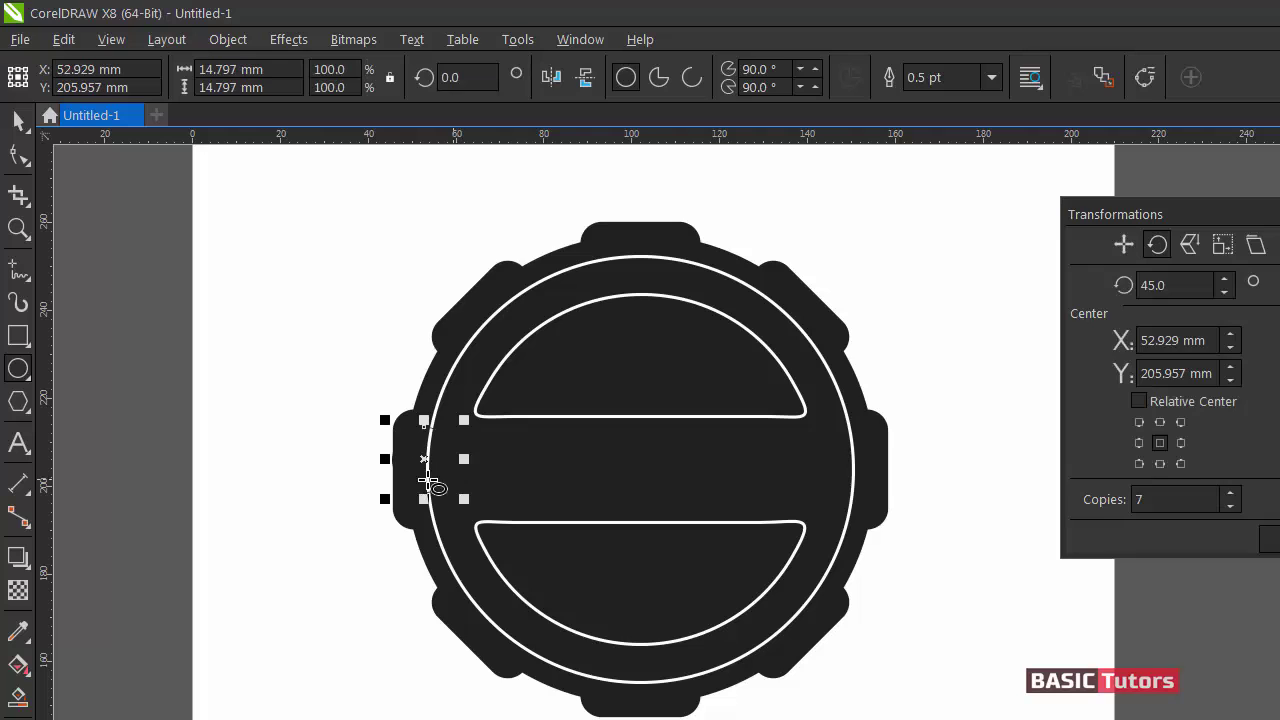
click(18, 120)
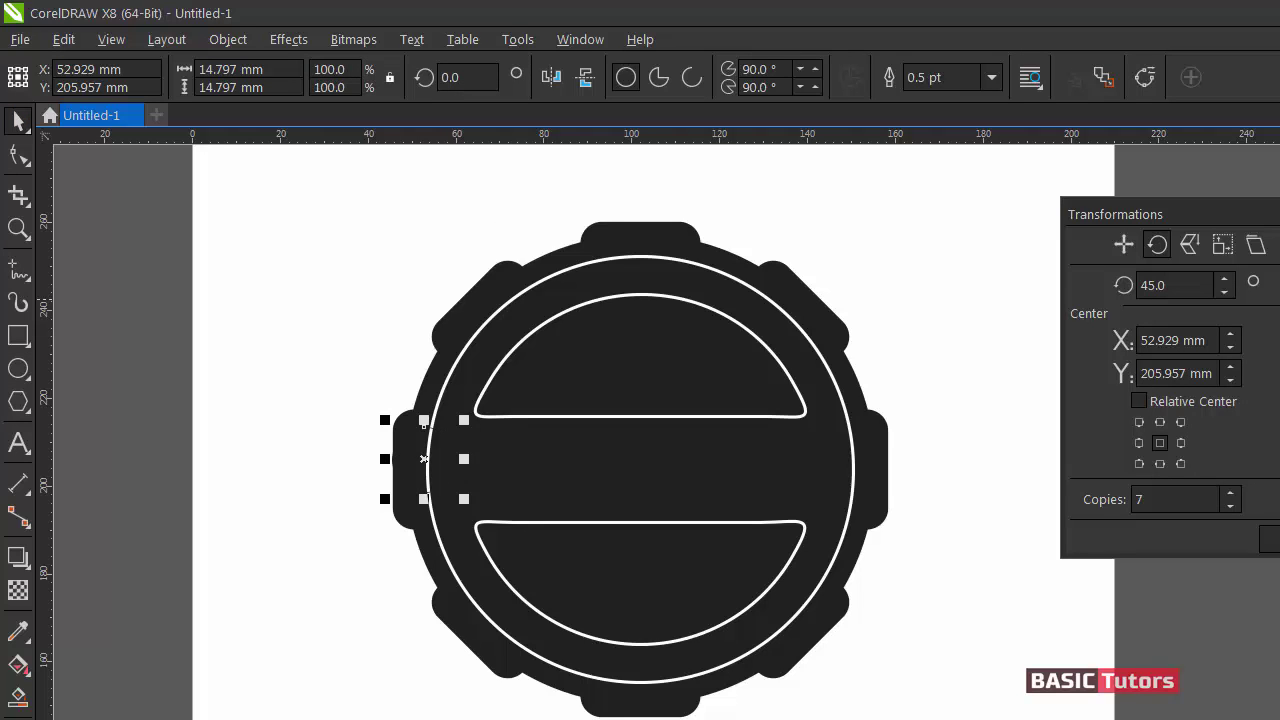
drag(424, 458, 440, 459)
click(440, 460)
drag(430, 464, 423, 460)
Align the small white circle vertically to the centre of the white ring.
shift+click(470, 338)
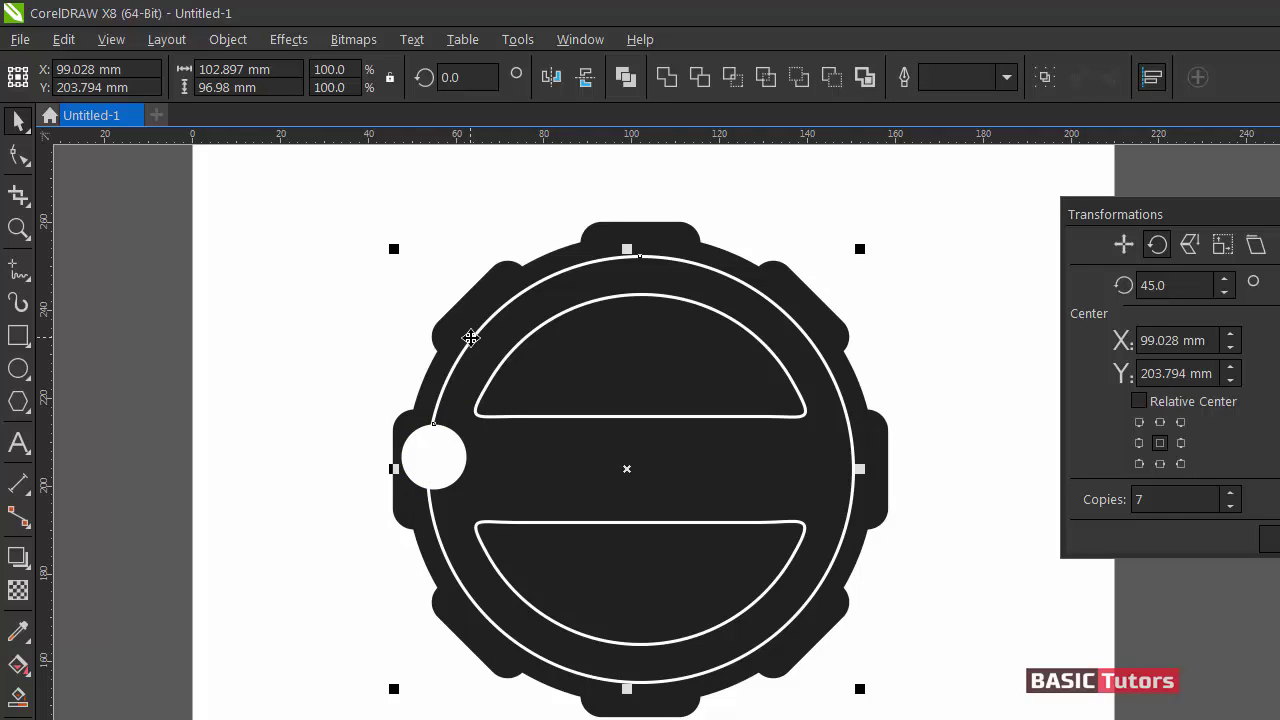
key(e)
click(276, 364)
Shift the small white circle slightly left onto the ring line and nudge it back right by 0.1 mm.
click(408, 487)
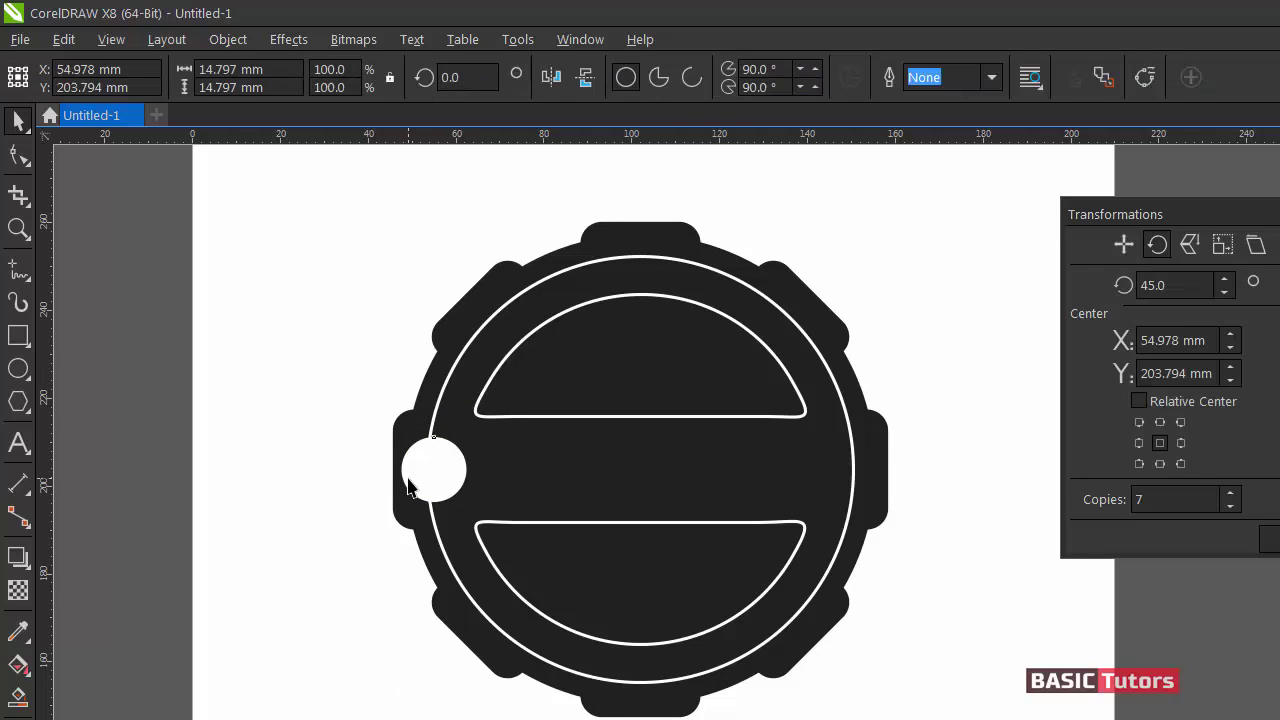
drag(435, 474, 428, 468)
click(288, 490)
click(424, 476)
key(Right)
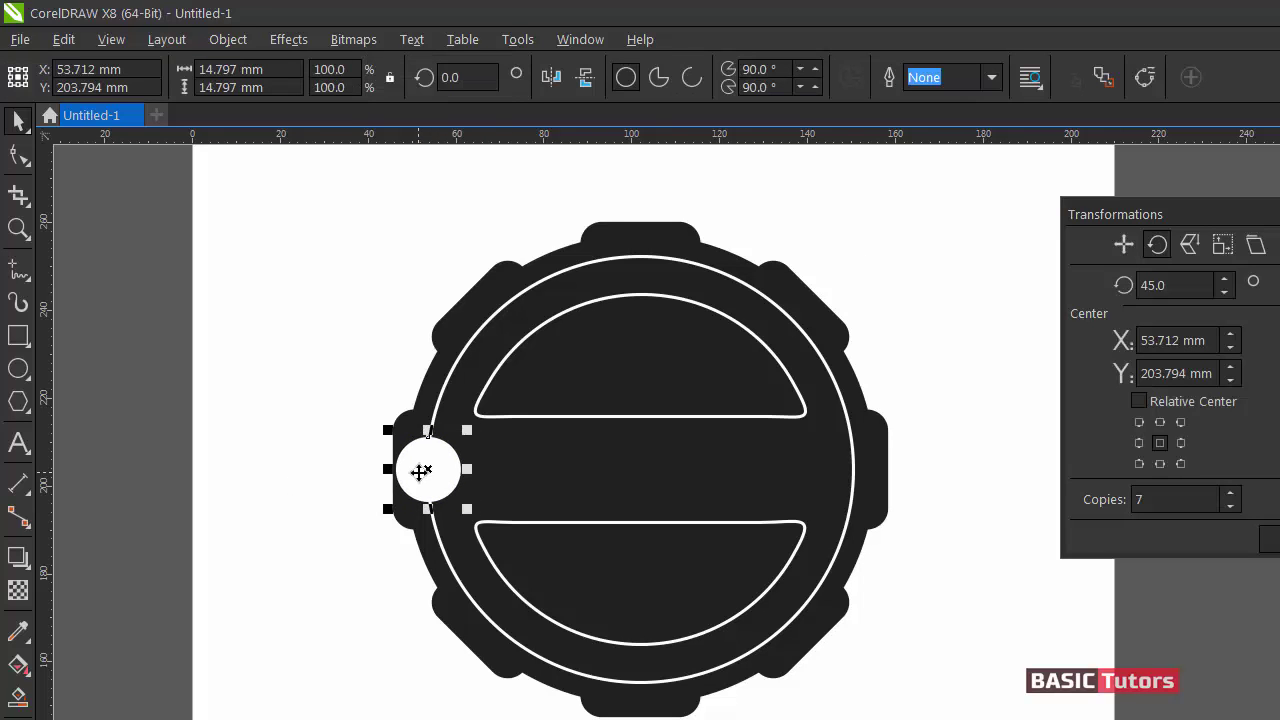
click(270, 495)
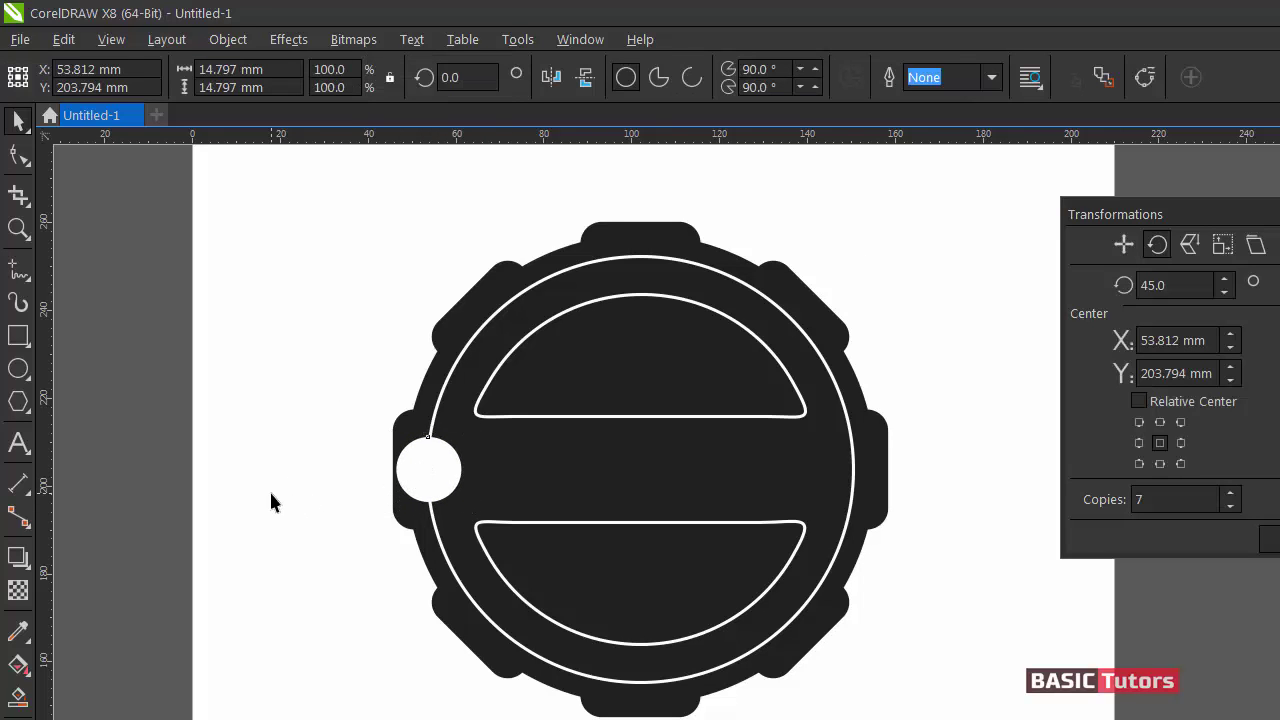
click(423, 476)
click(432, 467)
click(423, 466)
click(332, 475)
click(435, 466)
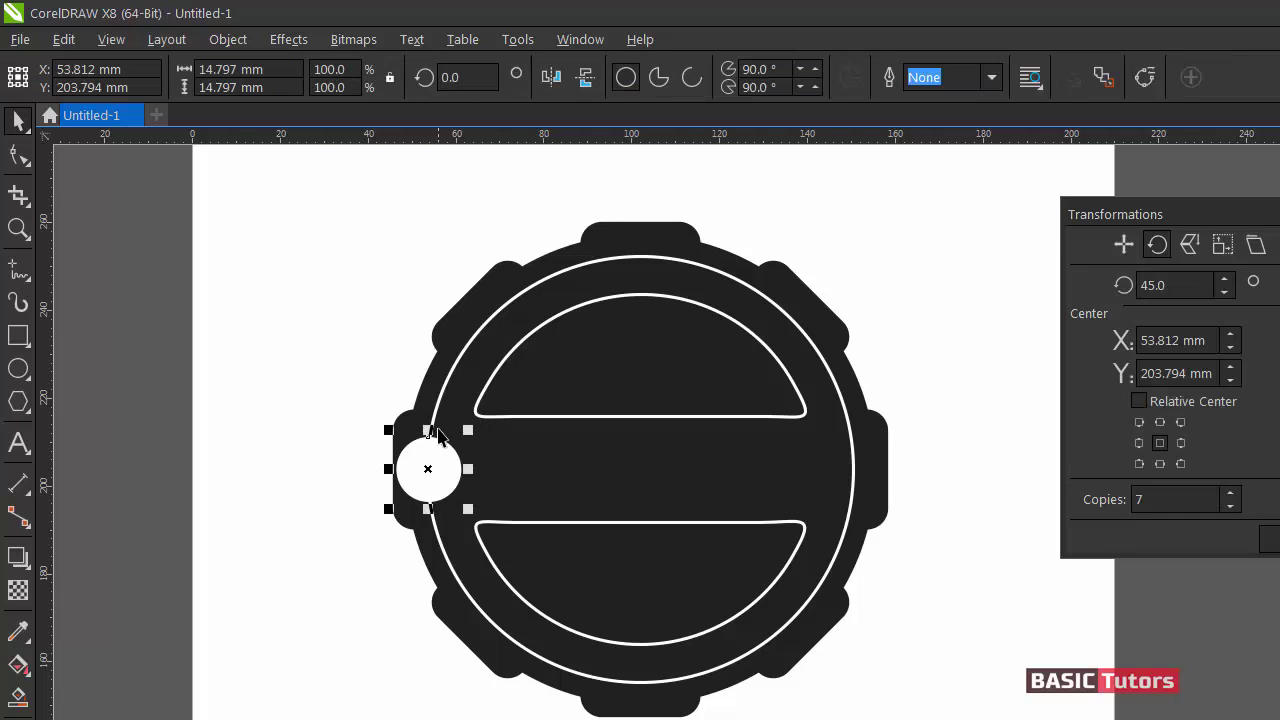
Intersect the small white circle with the ring and delete the original circle, leaving the part inside the ring.
shift+click(445, 389)
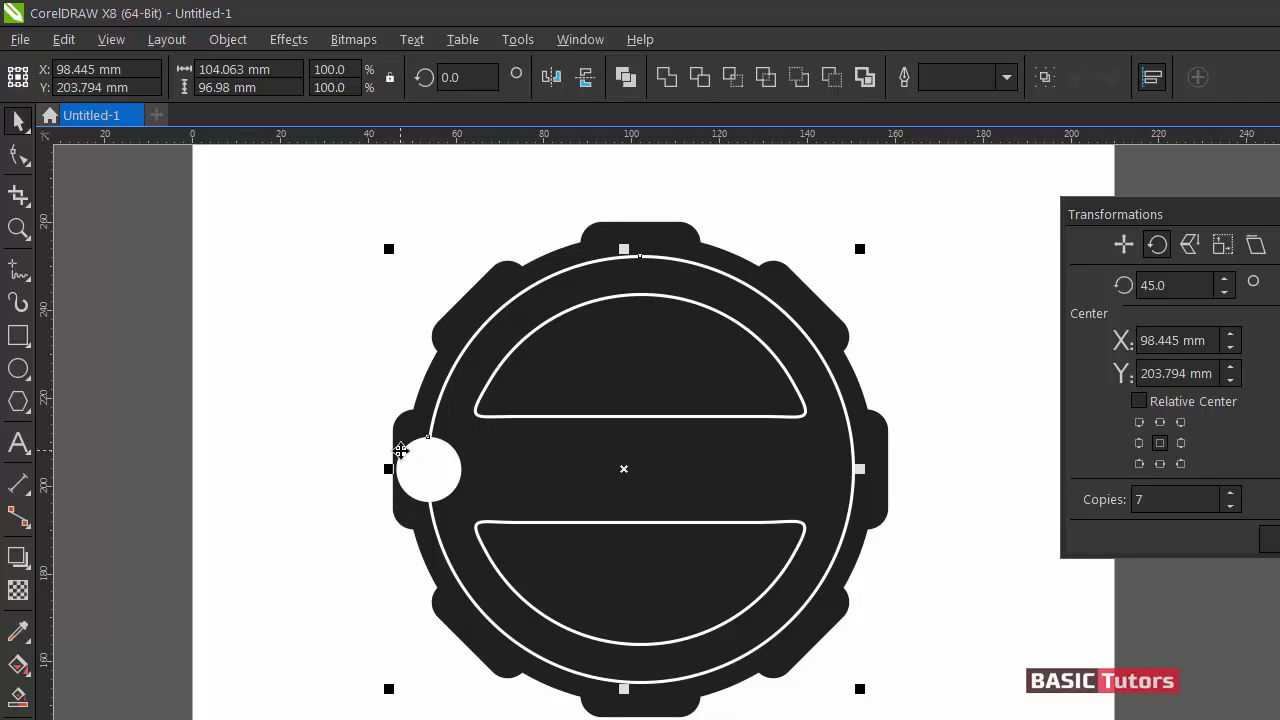
click(716, 88)
click(194, 380)
double_click(402, 467)
key(Delete)
click(460, 467)
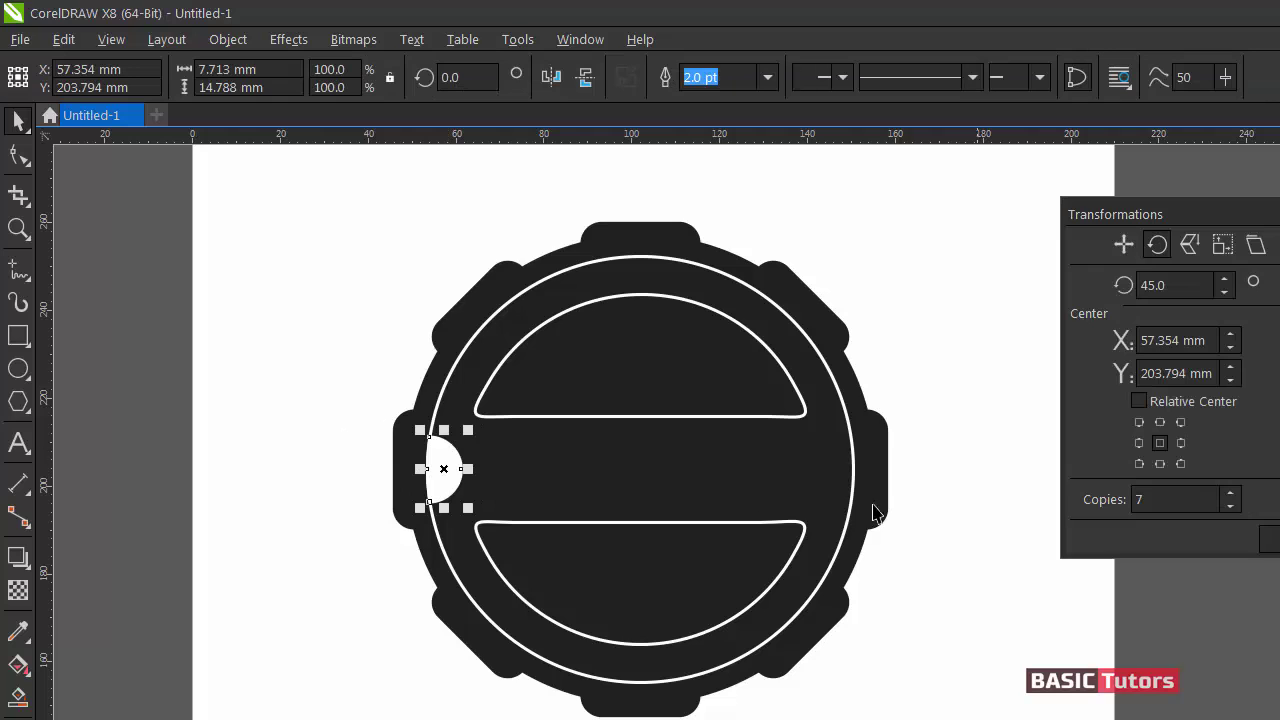
click(296, 527)
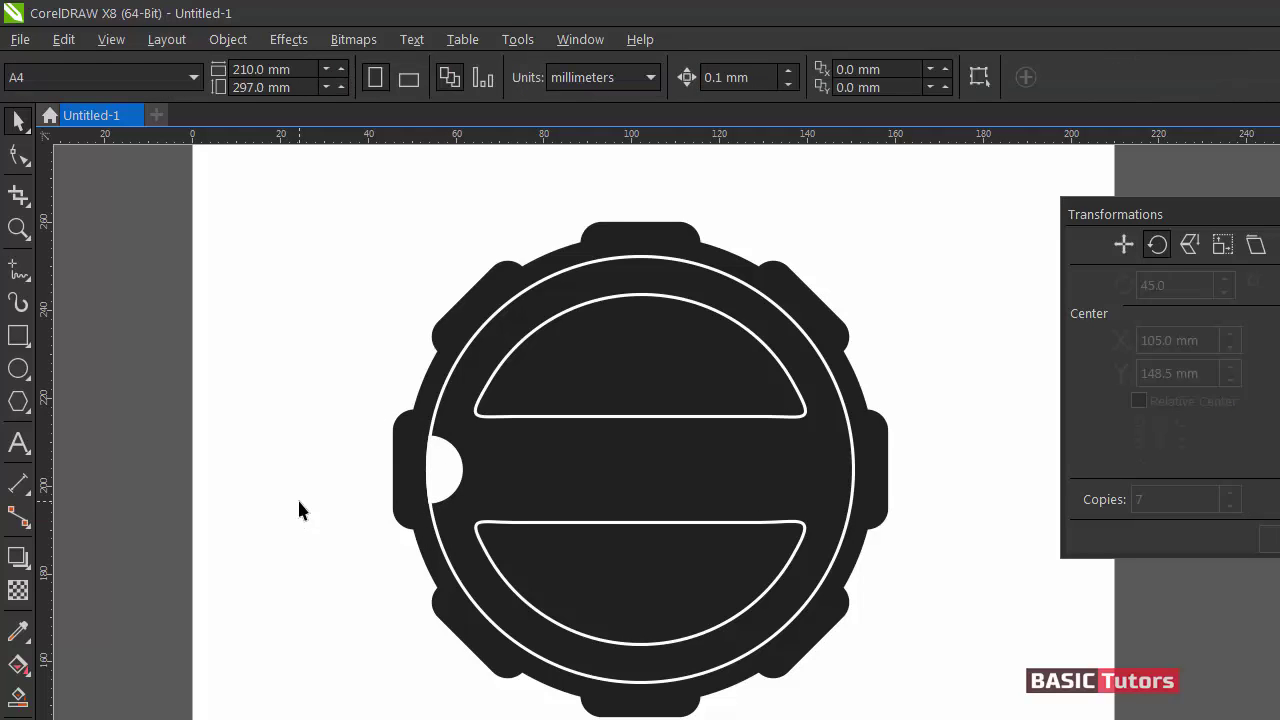
Draw a black dot about 4 mm across inside the white half circle, vertically centred with it.
click(18, 368)
drag(436, 459, 454, 477)
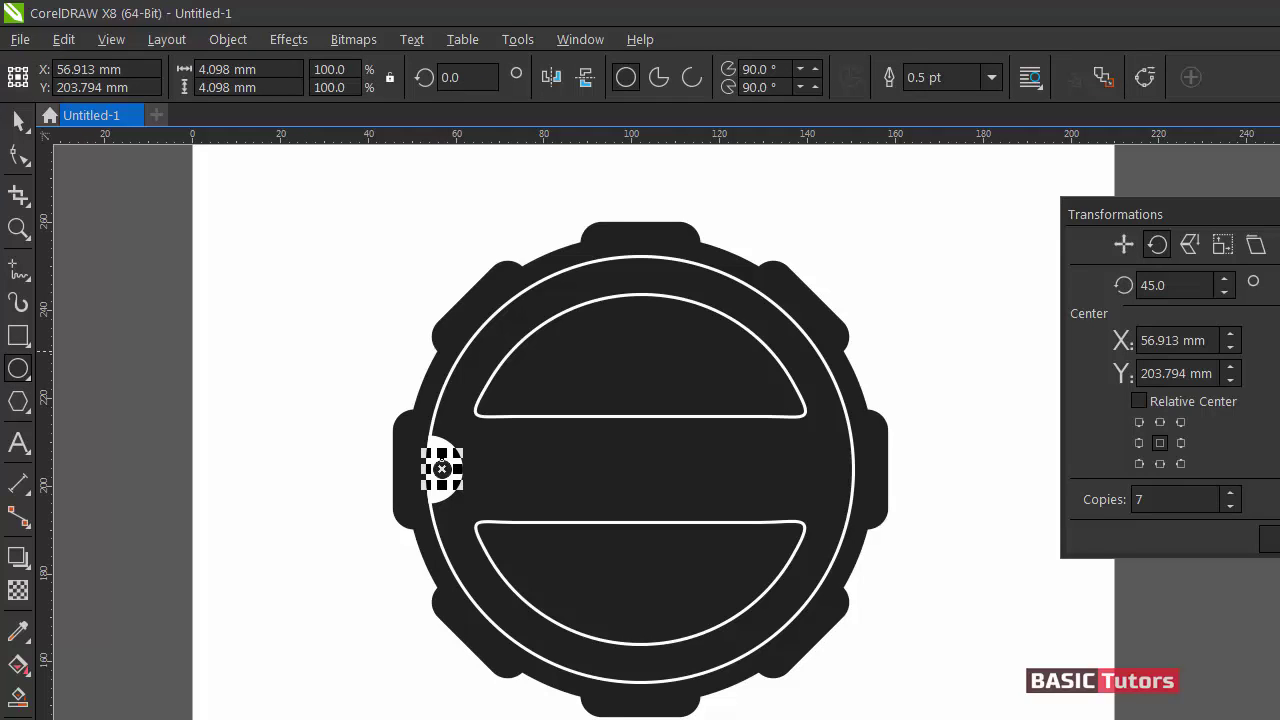
click(18, 121)
click(320, 449)
Place a horizontally mirrored copy of the white half circle and its dot on the ring's right side.
drag(302, 406, 477, 542)
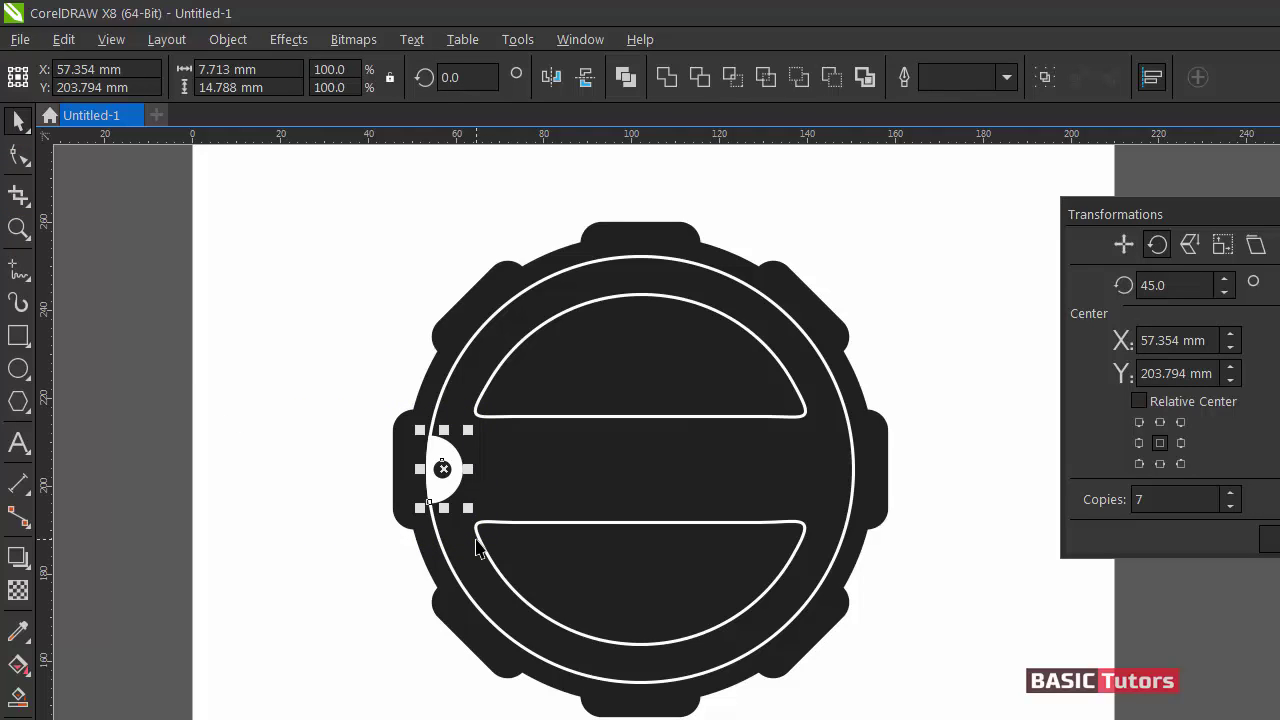
click(549, 85)
drag(452, 468, 838, 467)
click(962, 510)
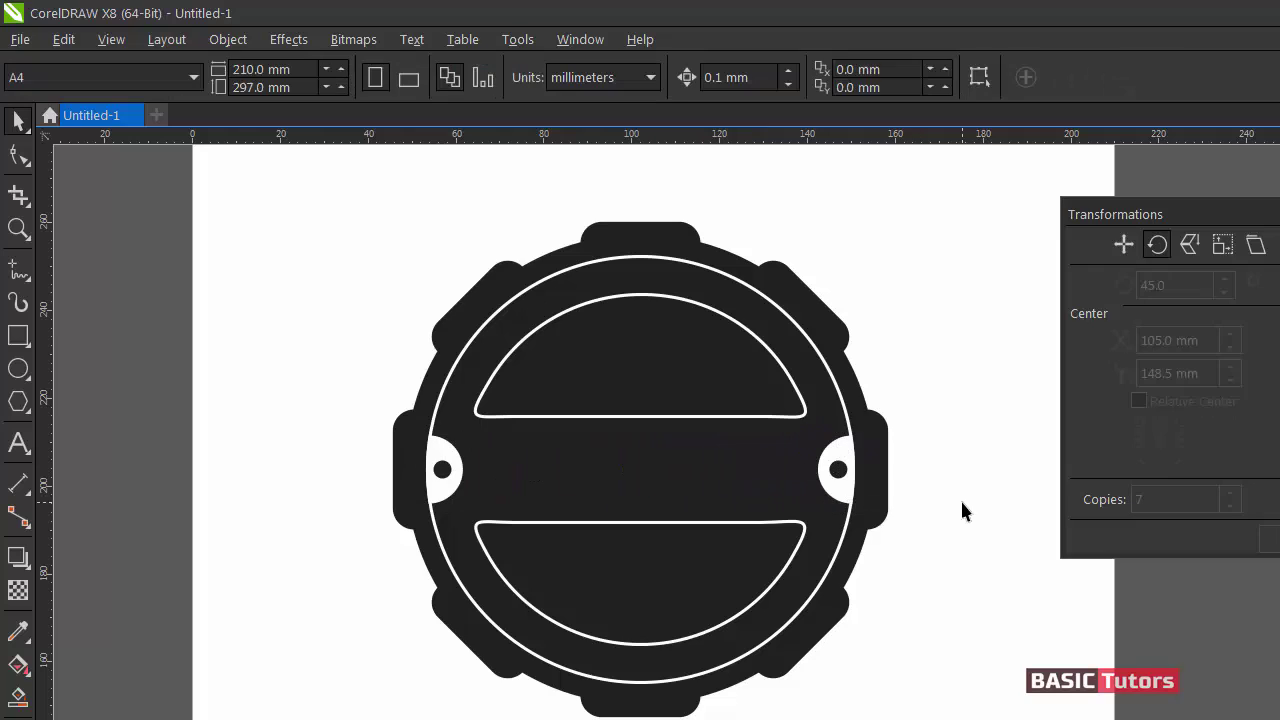
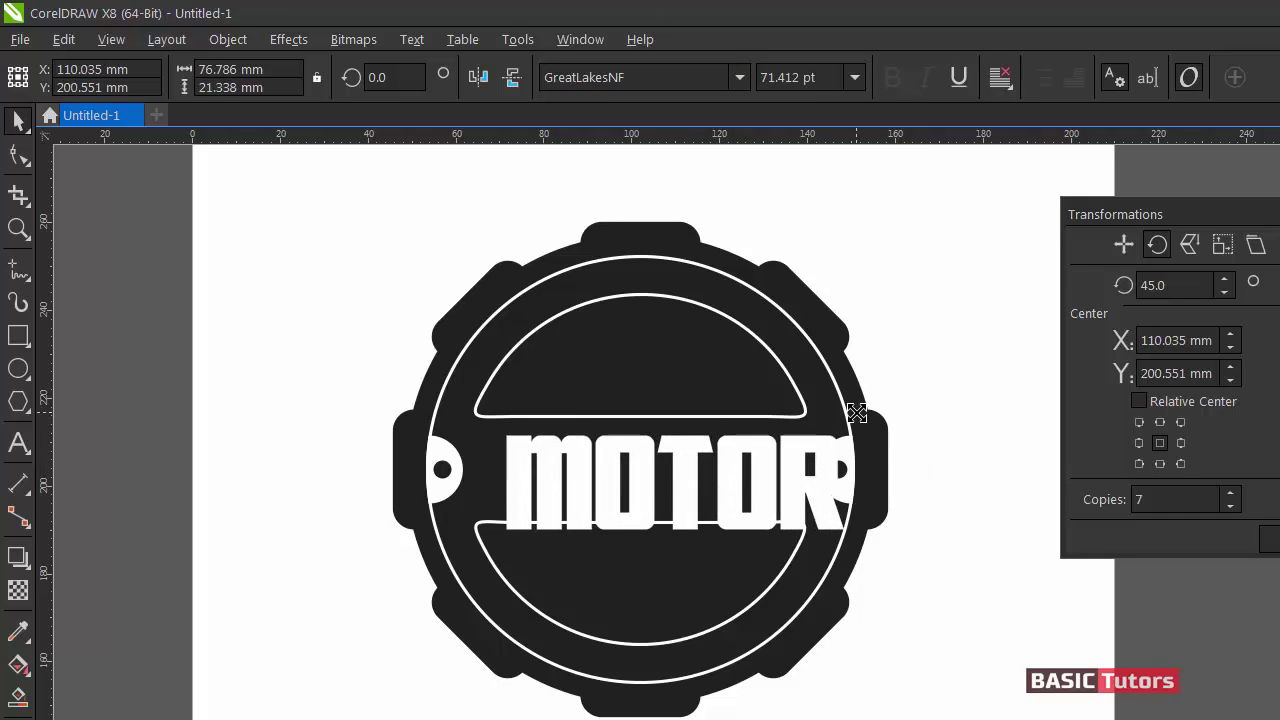
Fit the white MOTOR text into the horizontal band, centred between the two half circles.
drag(669, 483, 645, 471)
click(931, 570)
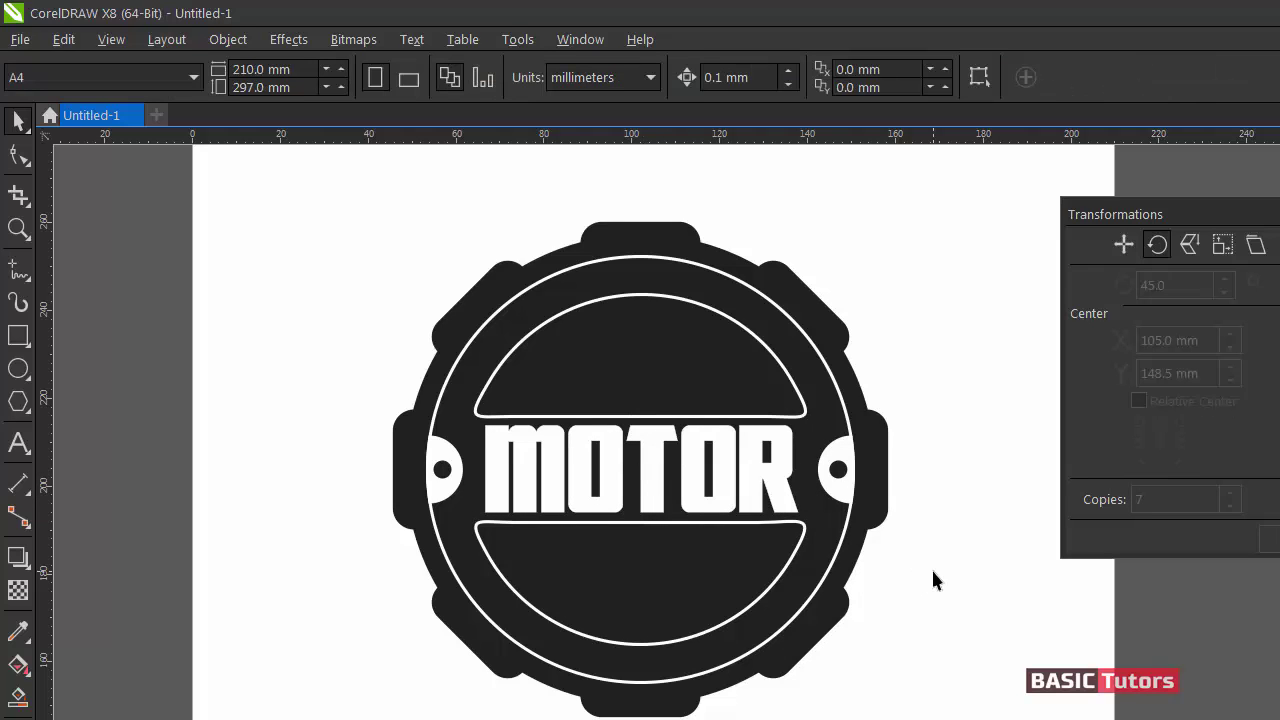
Add the text "Auto Repair" on the blank page area left of the badge.
click(16, 444)
click(229, 343)
text(A)
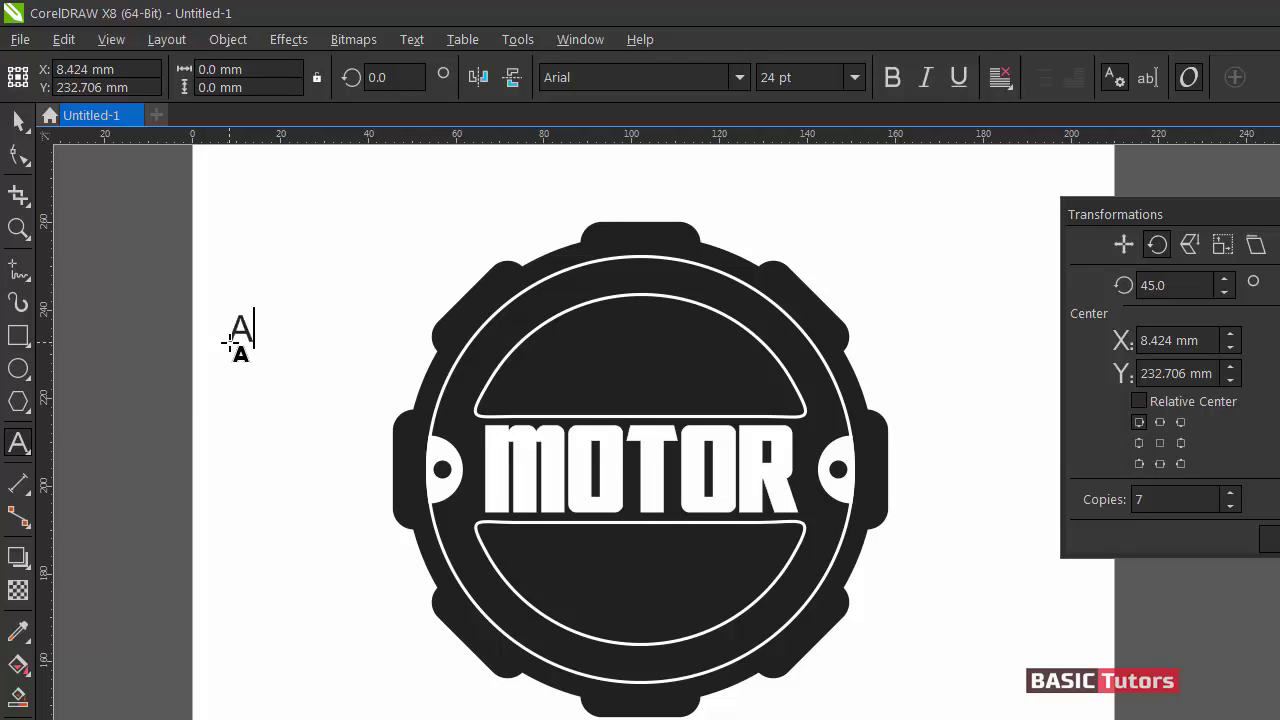
text(uto Repai)
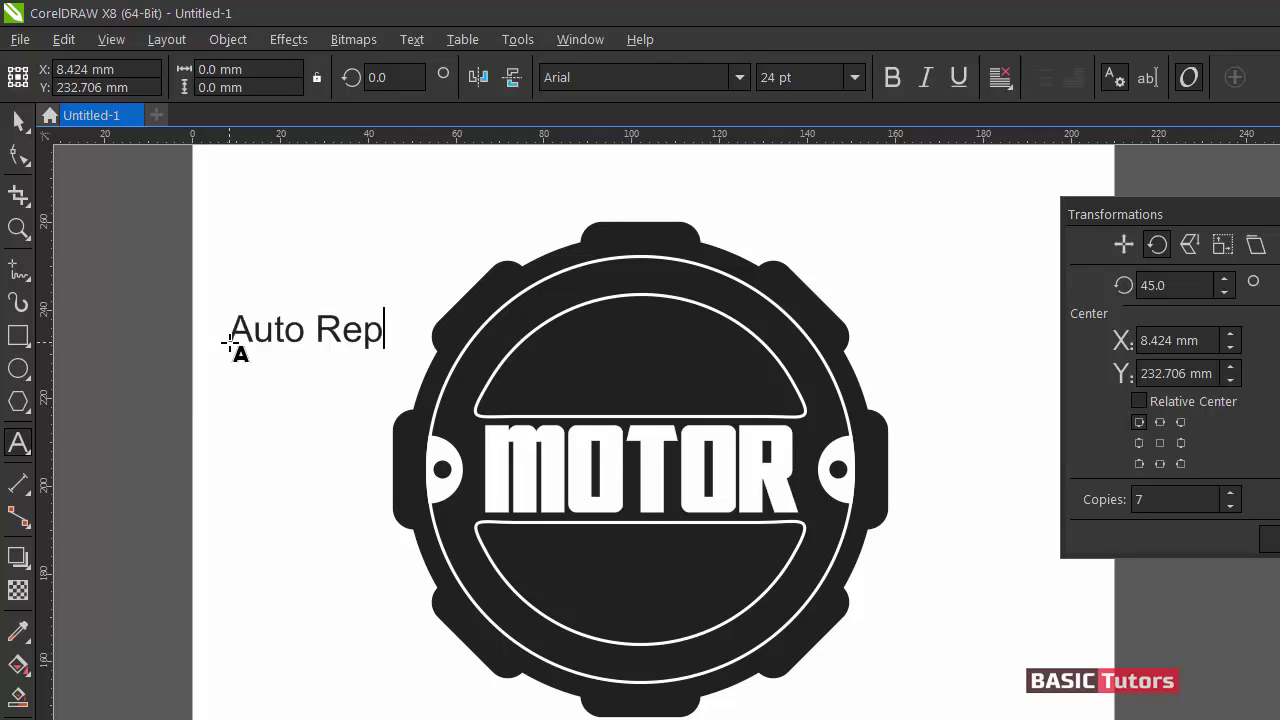
key(ctrl+space)
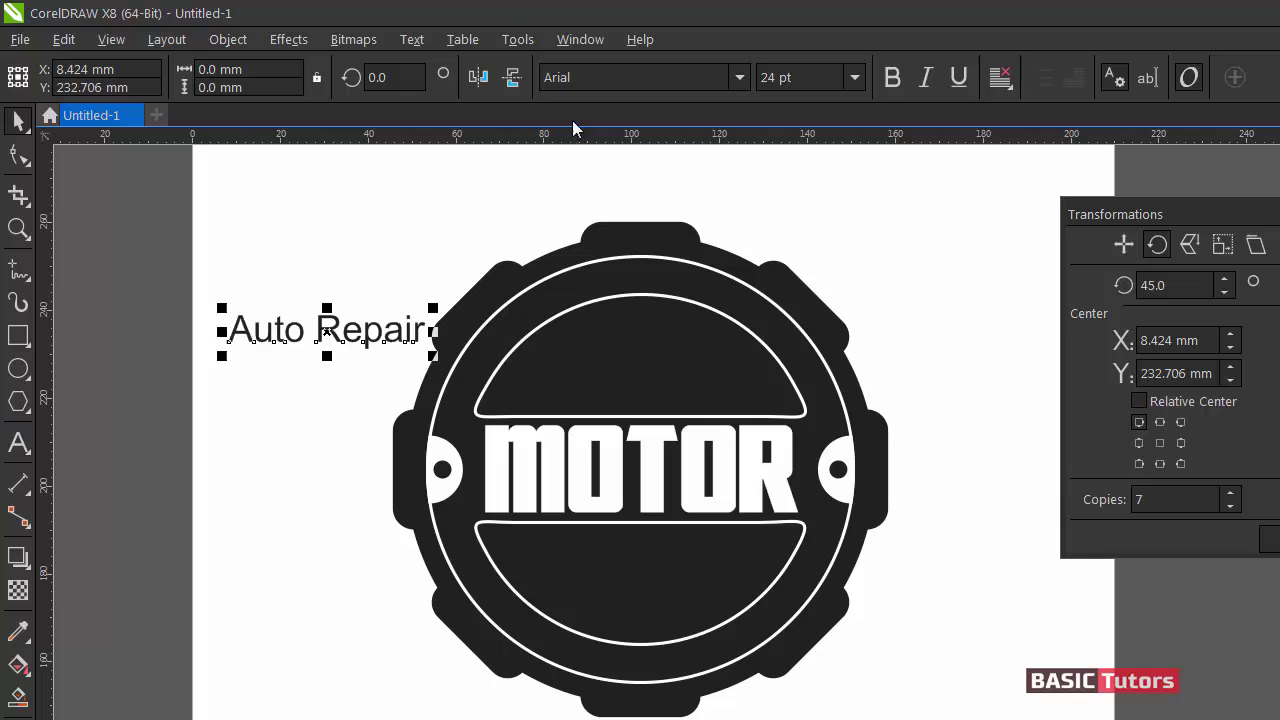
Set the "Auto Repair" text in Wisdom Script and move it into the badge's lower segment.
click(589, 79)
text(Wist)
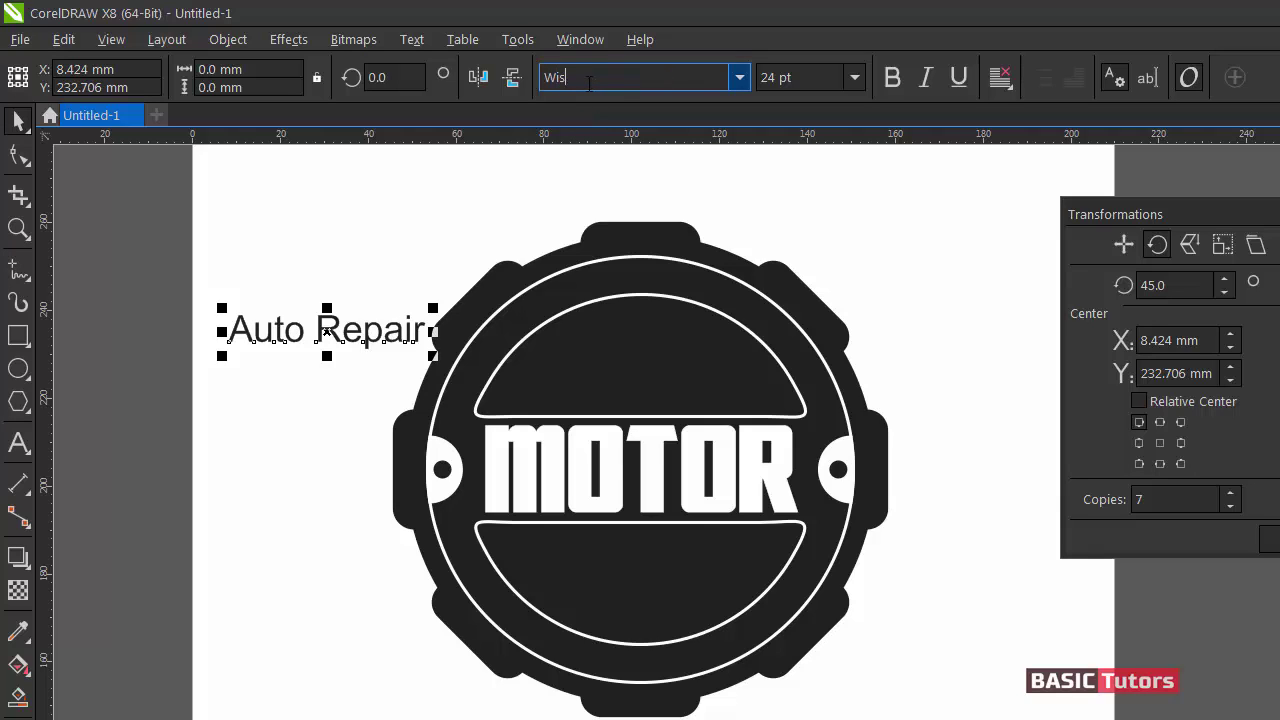
key(Return)
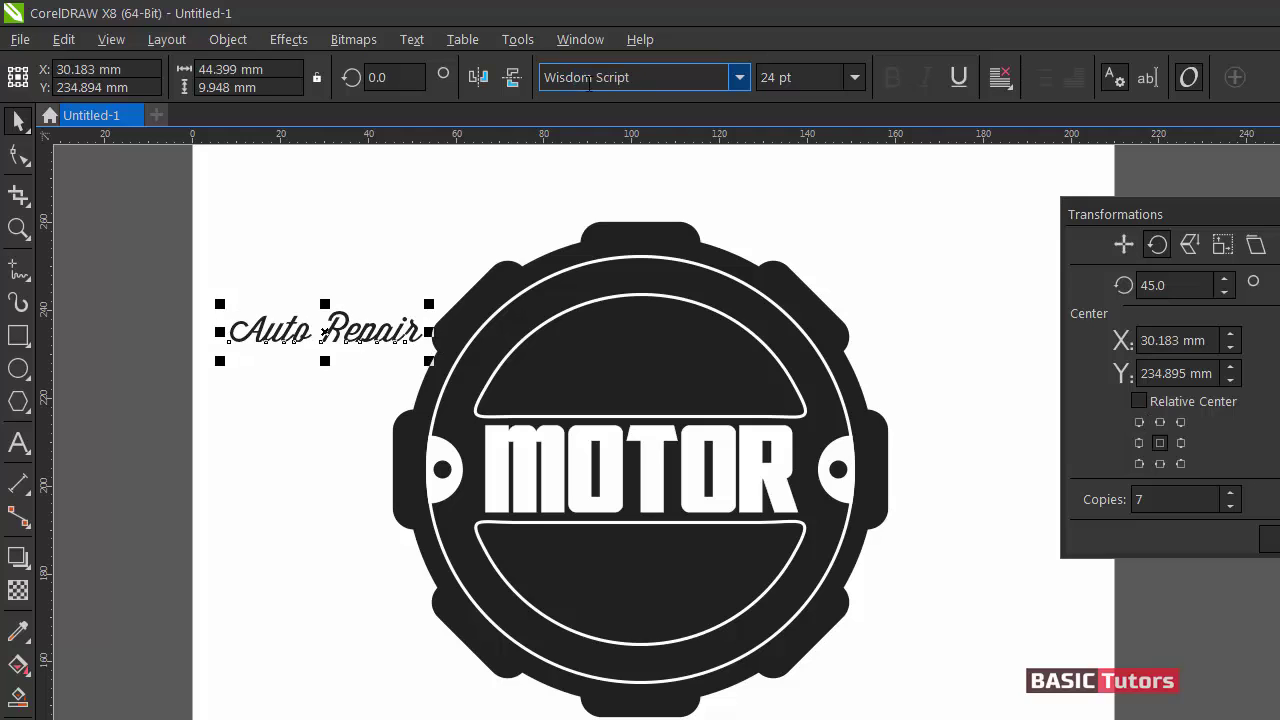
drag(321, 340, 660, 563)
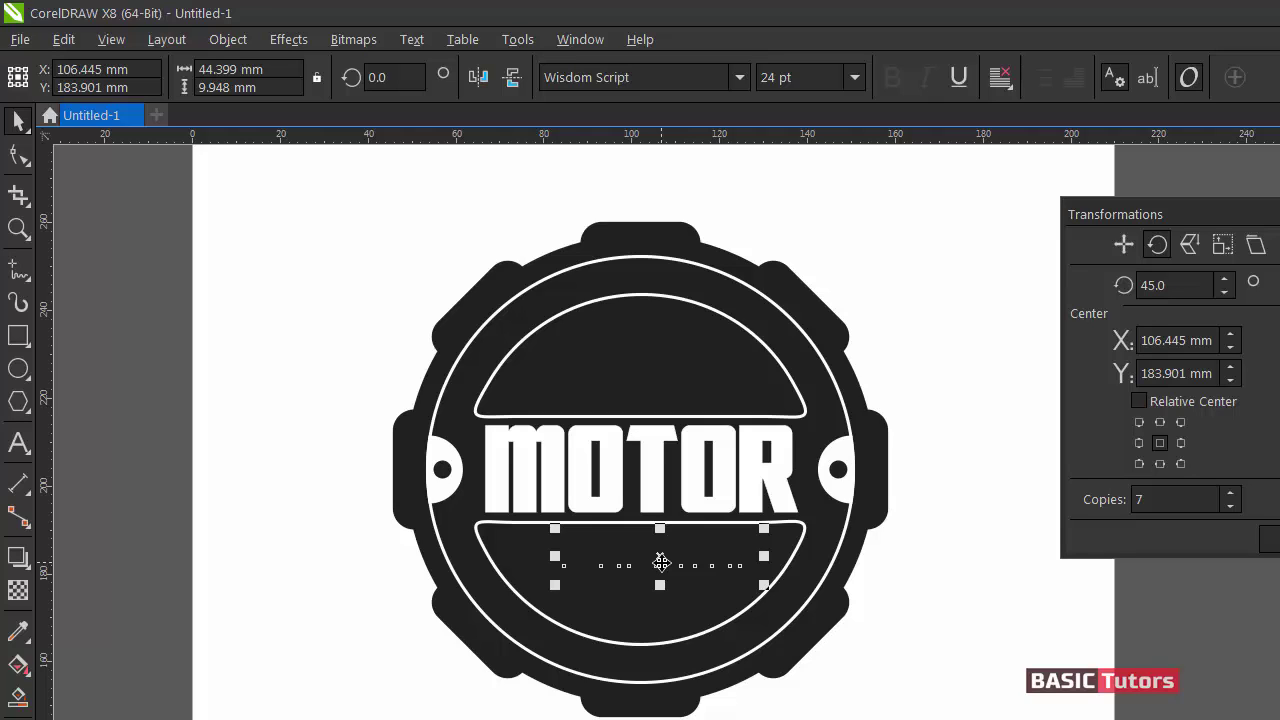
Make the "Auto Repair" text white, enlarge it to about 24.7 pt and position it near the upper edge of the lower segment.
key(Escape)
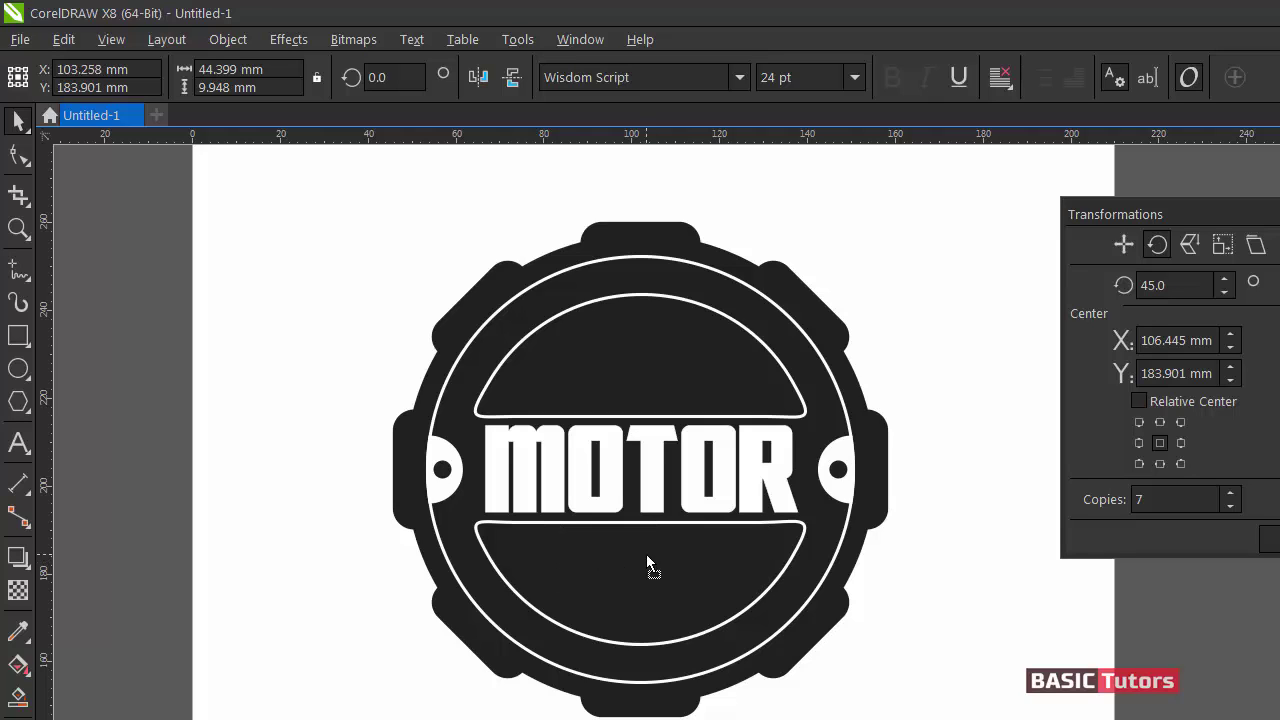
click(647, 558)
click(979, 571)
click(668, 563)
drag(668, 563, 659, 563)
drag(737, 528, 743, 522)
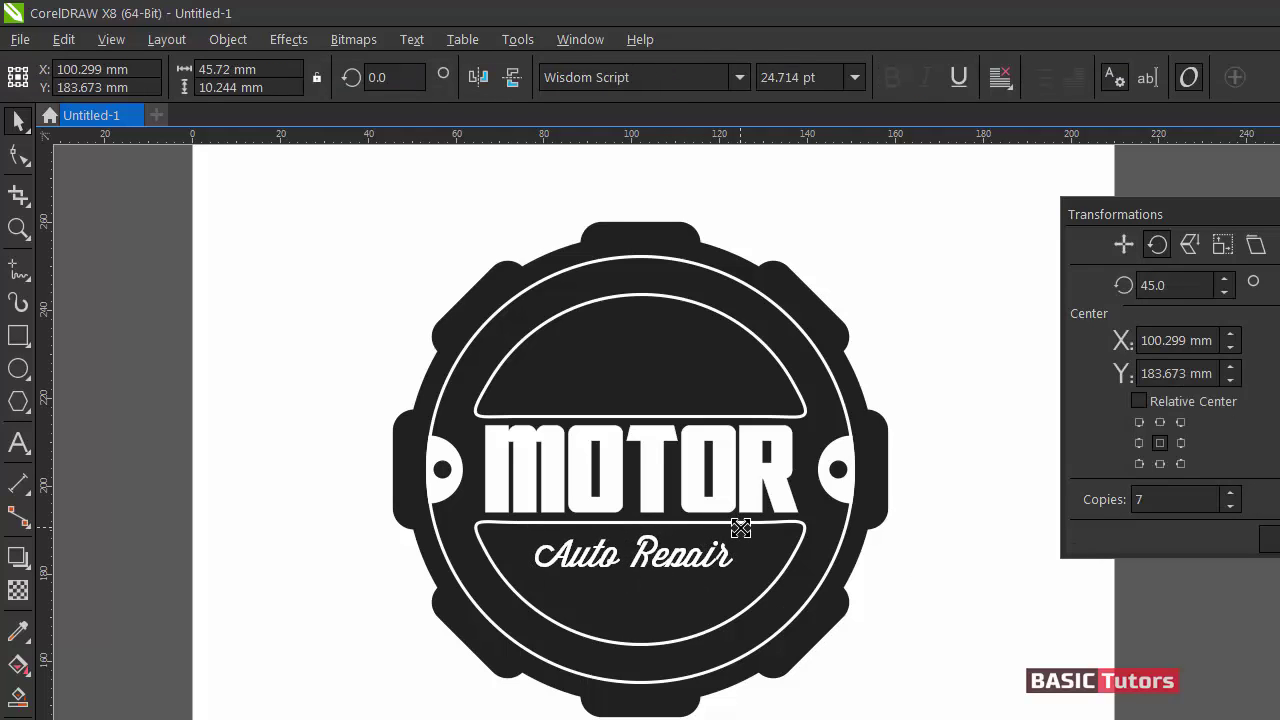
click(858, 628)
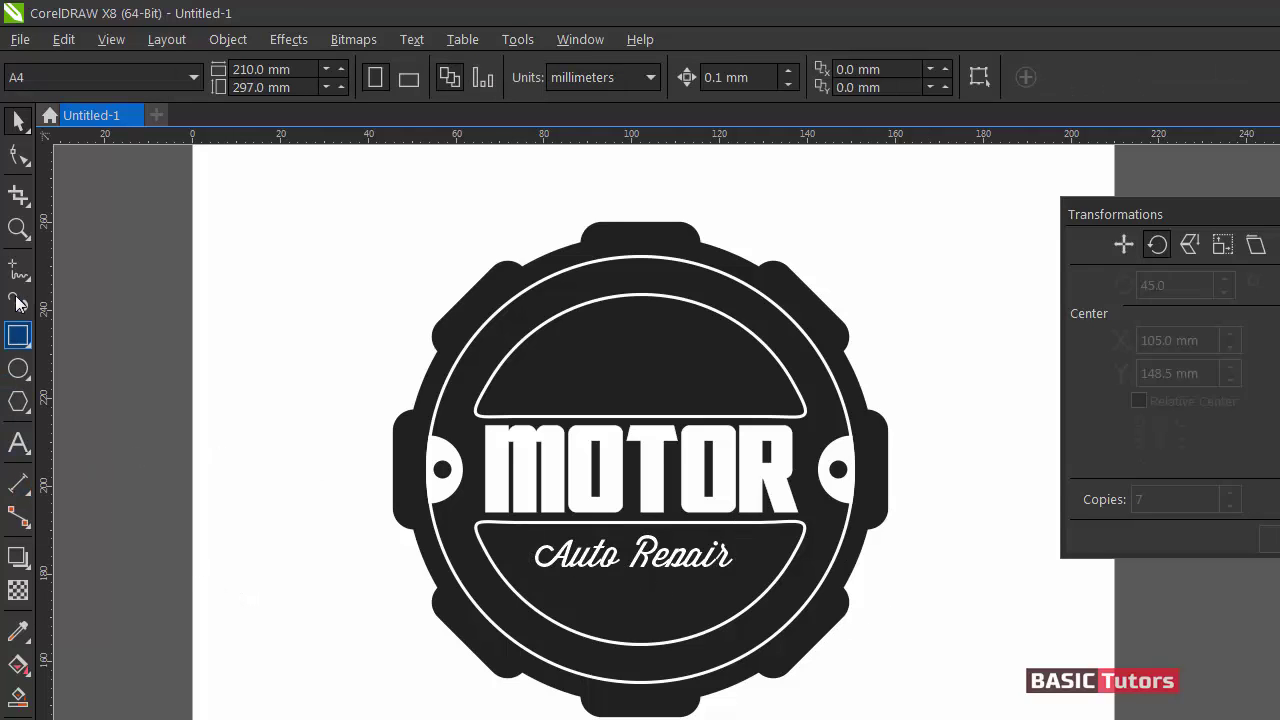
Add the text "CLASSIC SERVICE" on the page area left of the badge and set it in the Corki font.
click(18, 484)
click(18, 443)
click(258, 330)
text(CLASSIC SVI)
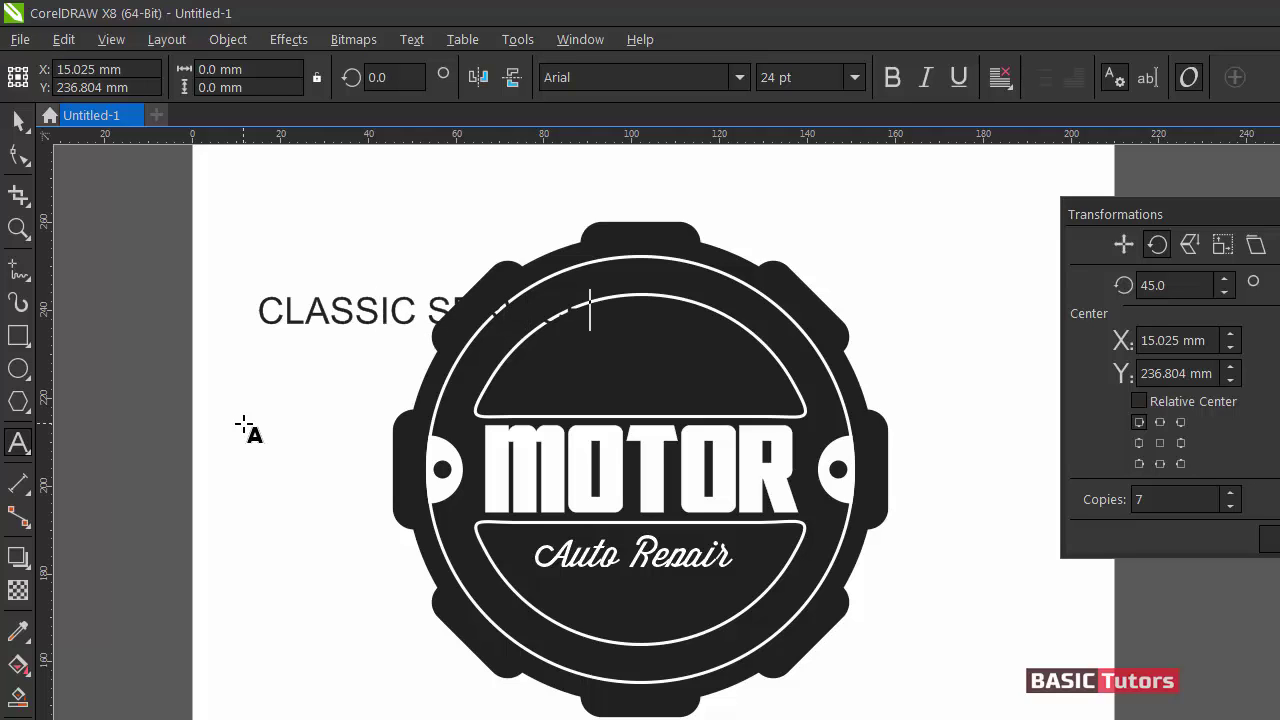
key(ctrl+space)
click(608, 74)
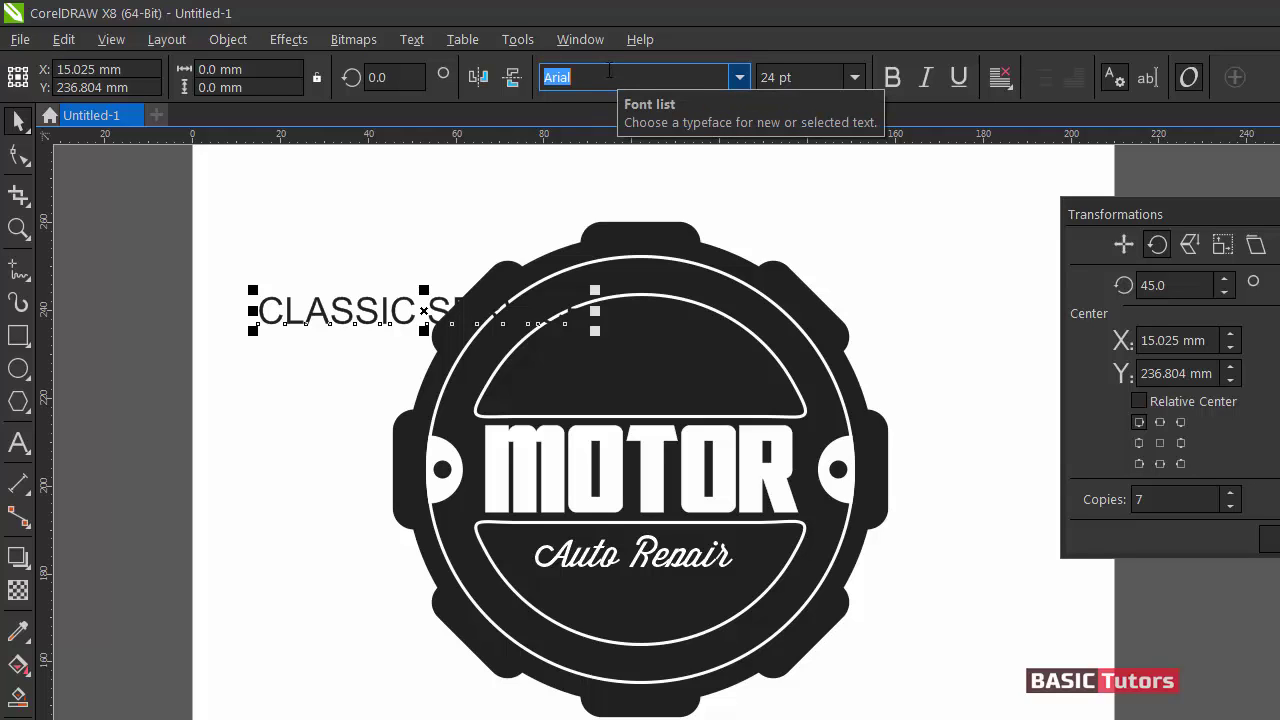
text(Cor)
key(Return)
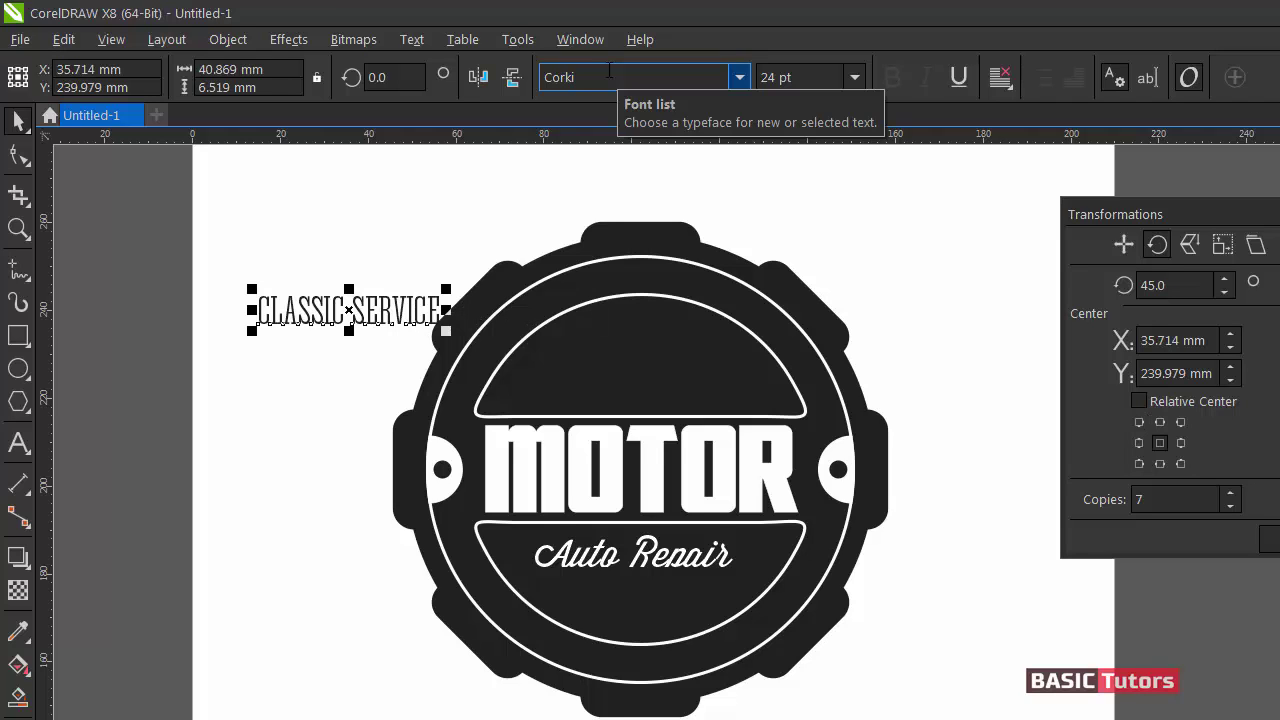
Cut SERVICE out of the "CLASSIC SERVICE" text and paste it as a separate text object above CLASSIC.
double_click(352, 310)
drag(352, 310, 471, 304)
key(ctrl+c)
key(BackSpace)
click(366, 230)
key(ctrl+v)
key(ctrl+space)
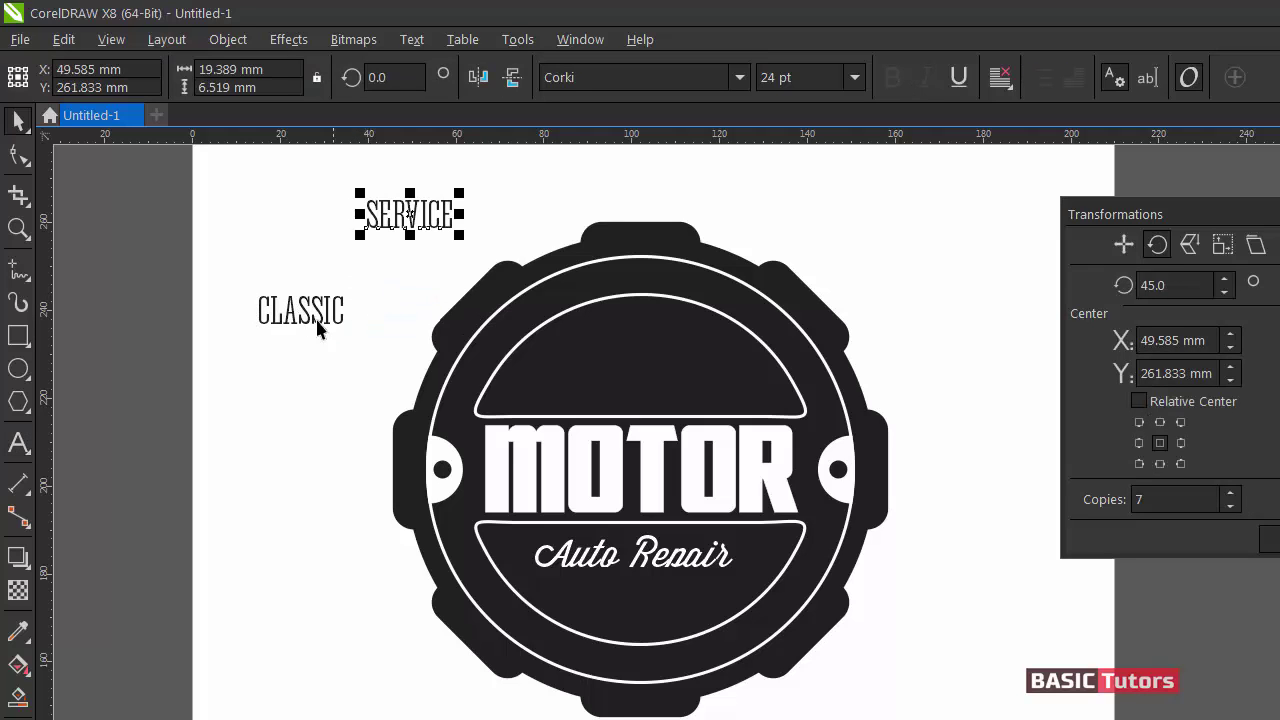
Fill the badge's upper and lower inner segments white and remove their outlines.
click(570, 320)
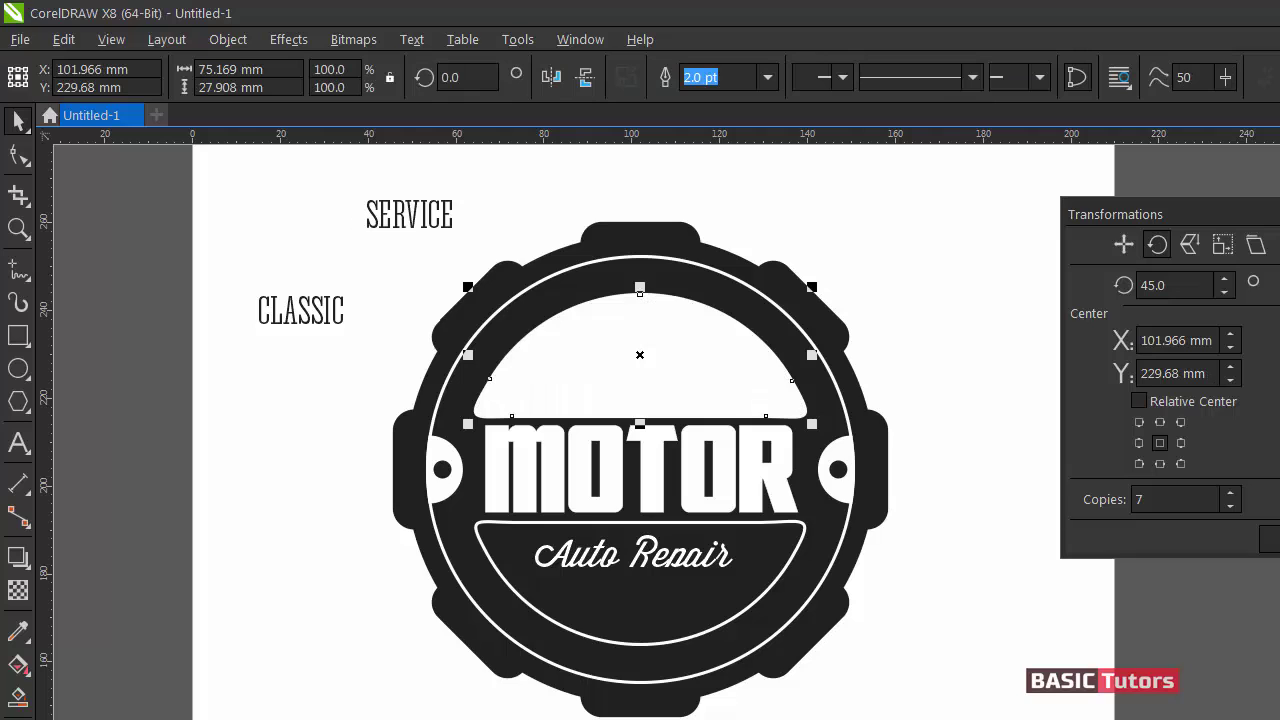
click(778, 533)
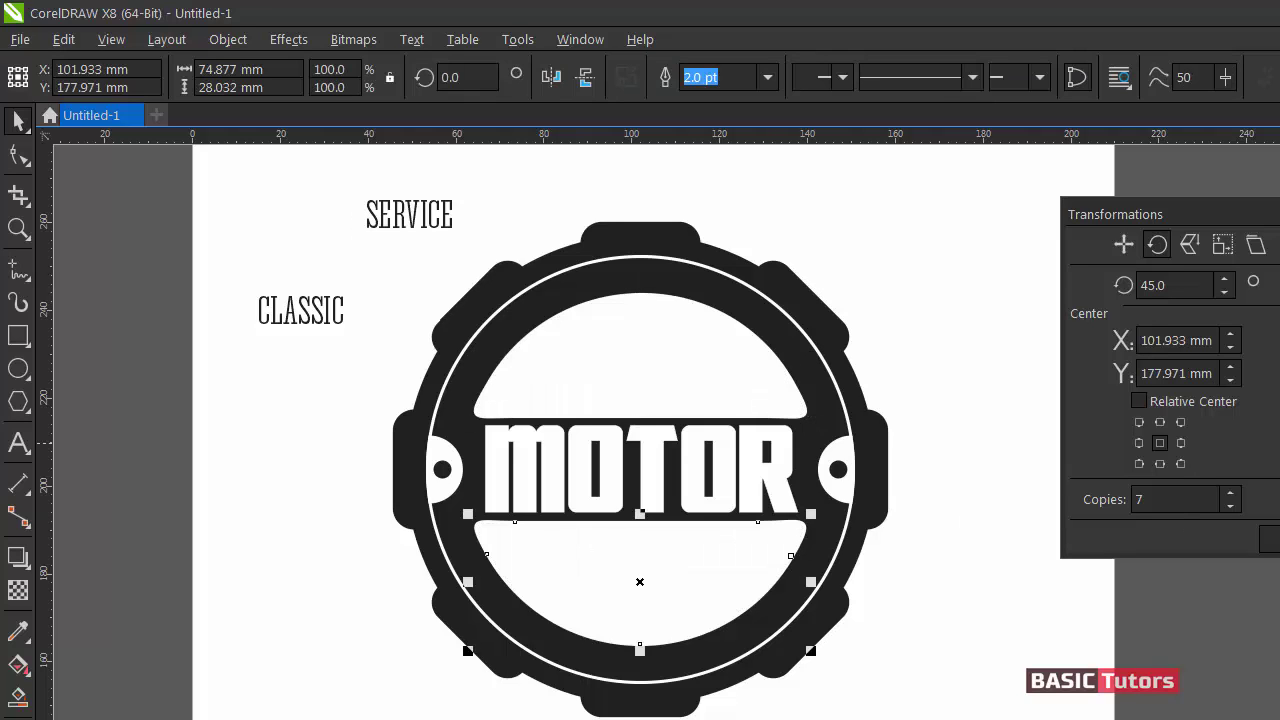
click(760, 354)
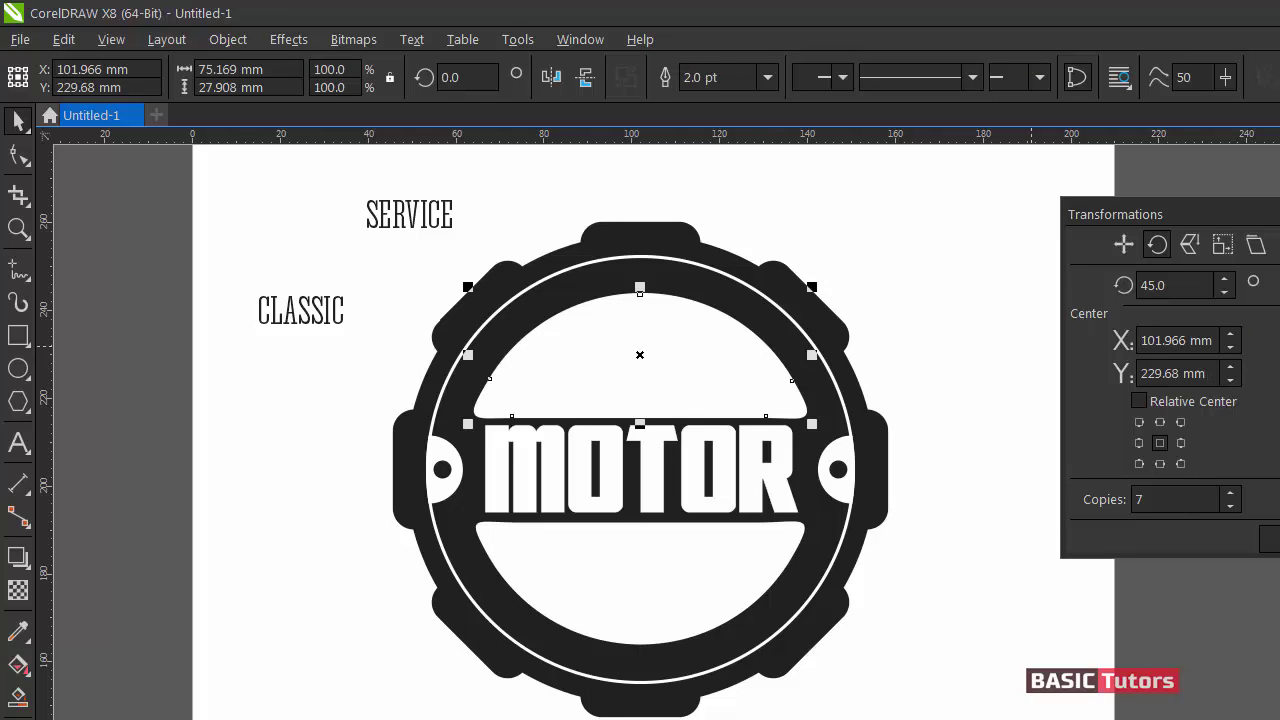
key(Escape)
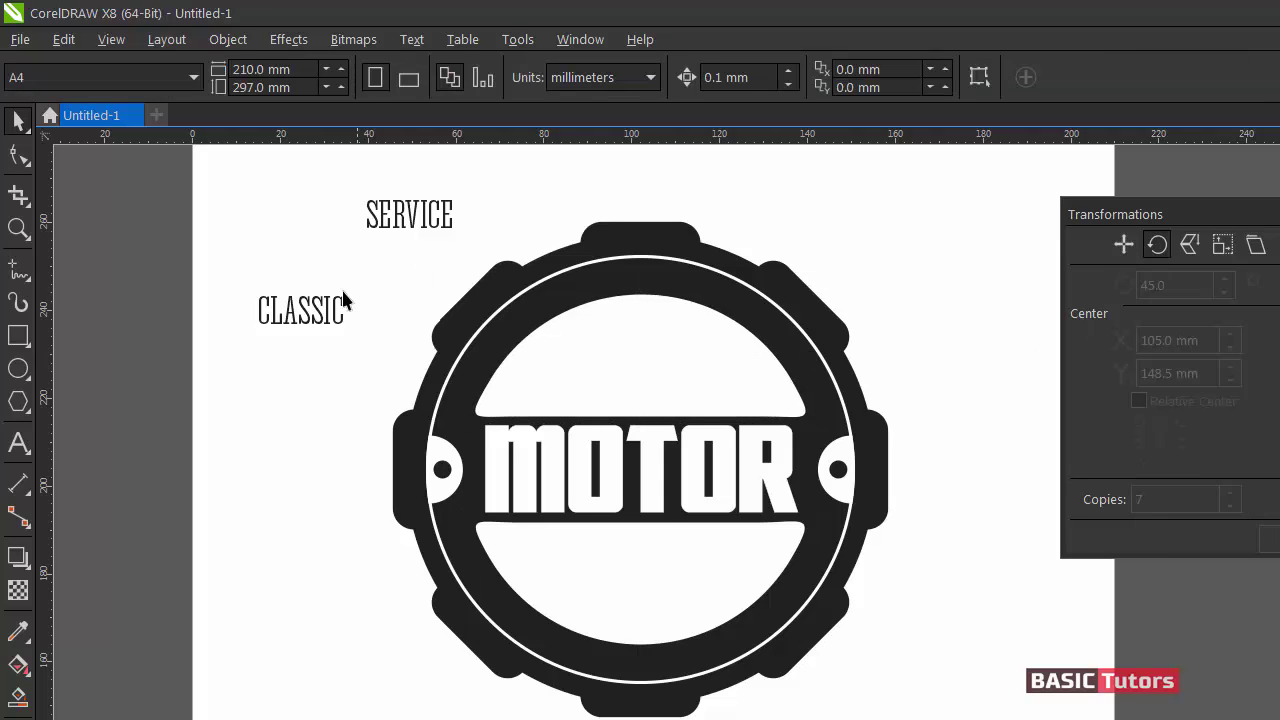
Move CLASSIC and SERVICE into the upper segment side by side and scale both to about 23.6 pt.
drag(318, 308, 601, 384)
drag(449, 214, 754, 354)
shift+click(617, 395)
click(868, 259)
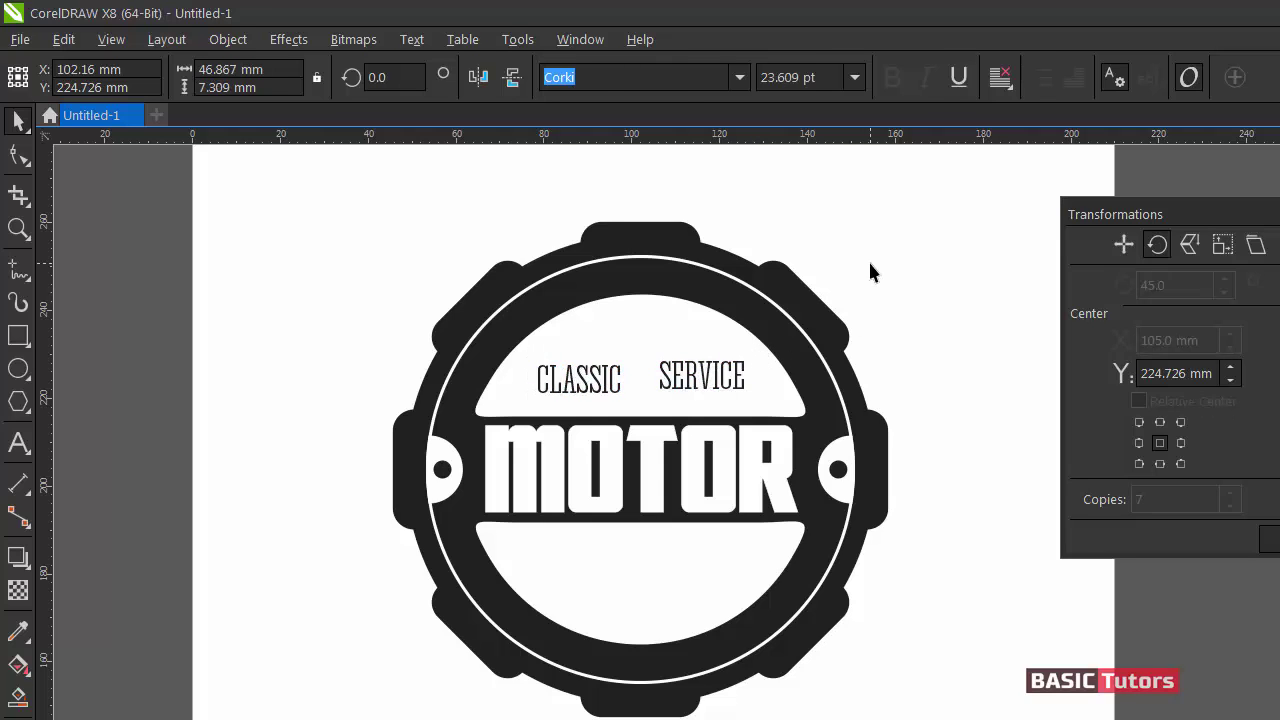
Align the words CLASSIC and SERVICE with each other at the same height in the upper segment.
click(683, 385)
shift+click(617, 395)
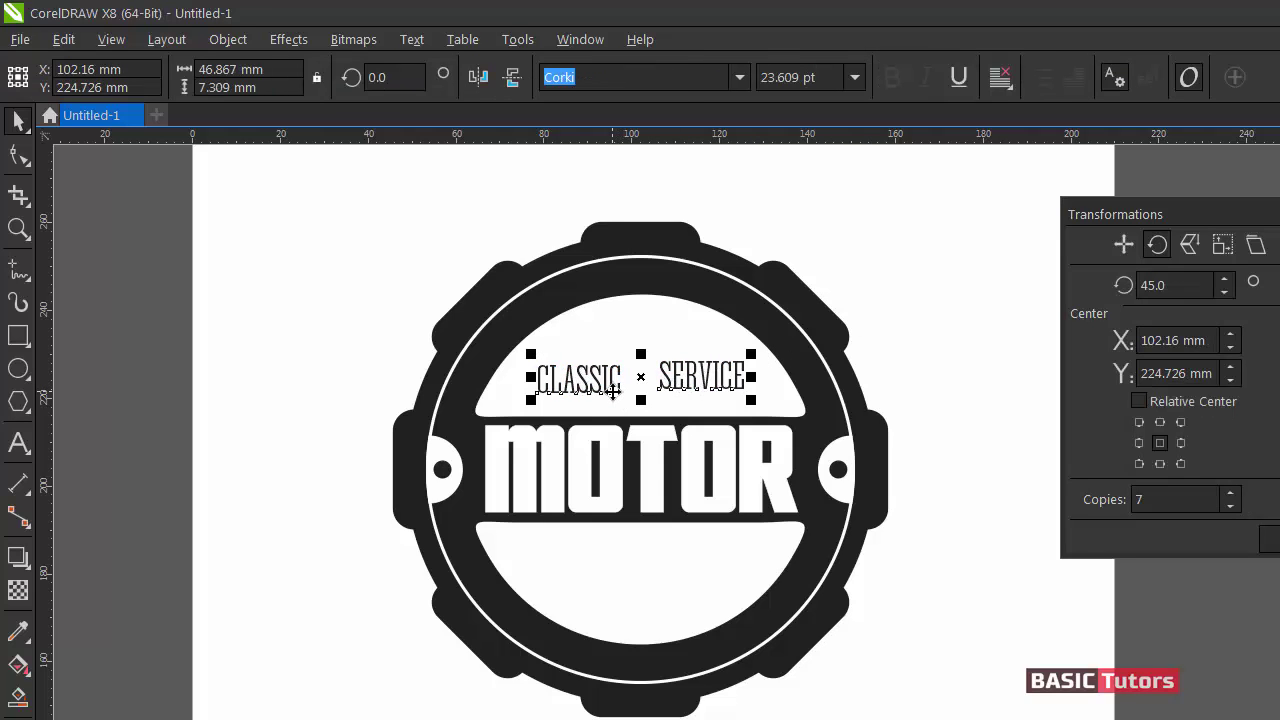
click(884, 282)
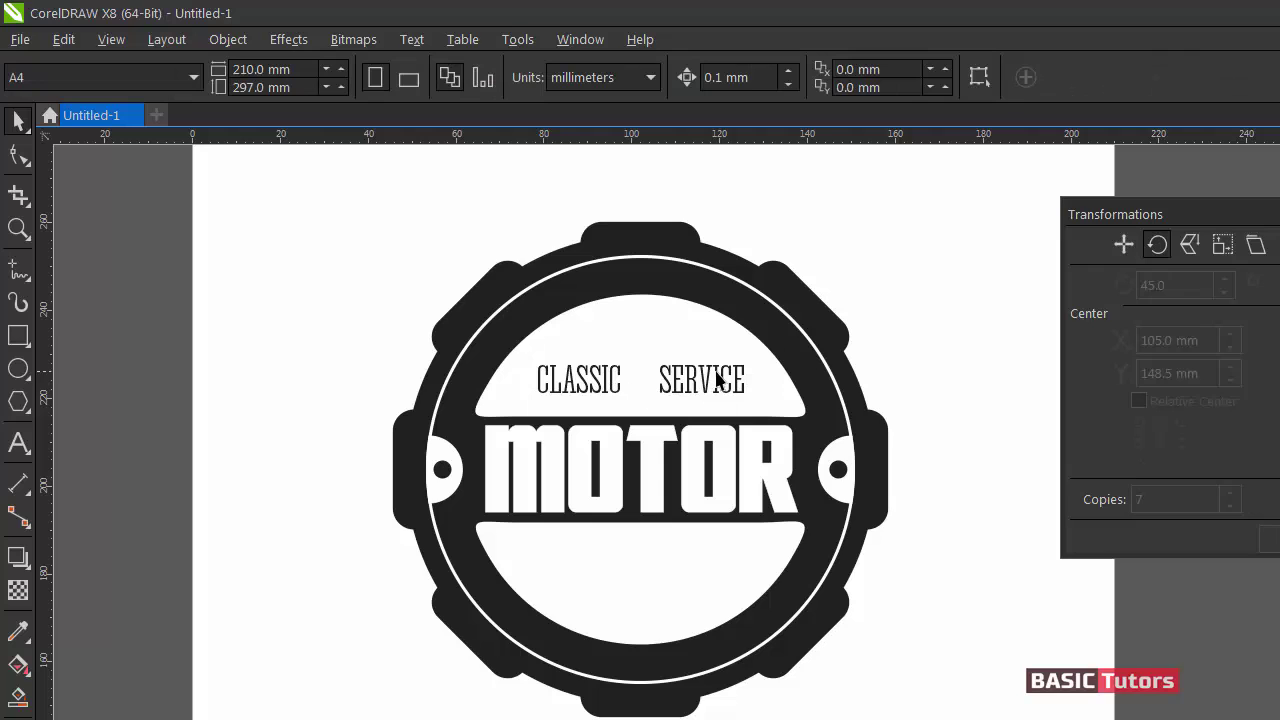
click(707, 383)
shift+click(588, 385)
click(681, 378)
shift+click(612, 385)
drag(749, 357, 749, 356)
click(854, 260)
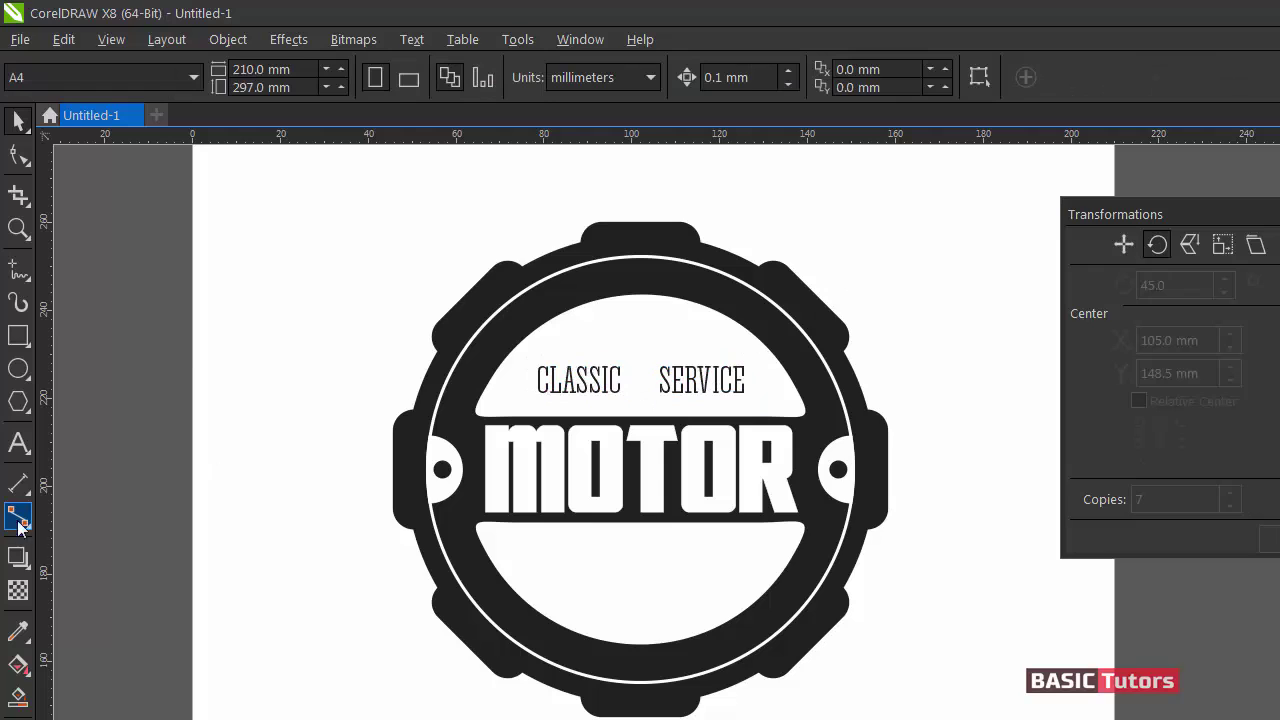
Add the text "CLASSIC AUTO PEPAIR" on the page area left of the badge.
click(18, 443)
click(208, 318)
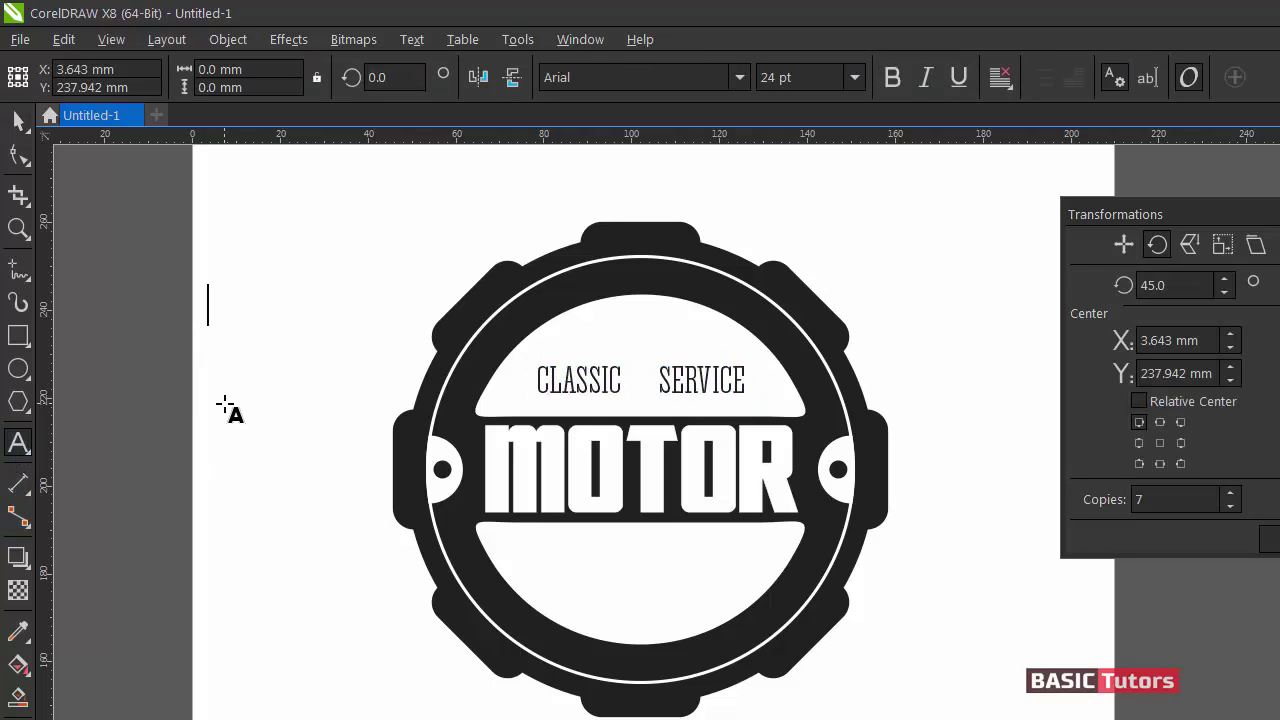
text(CLASS)
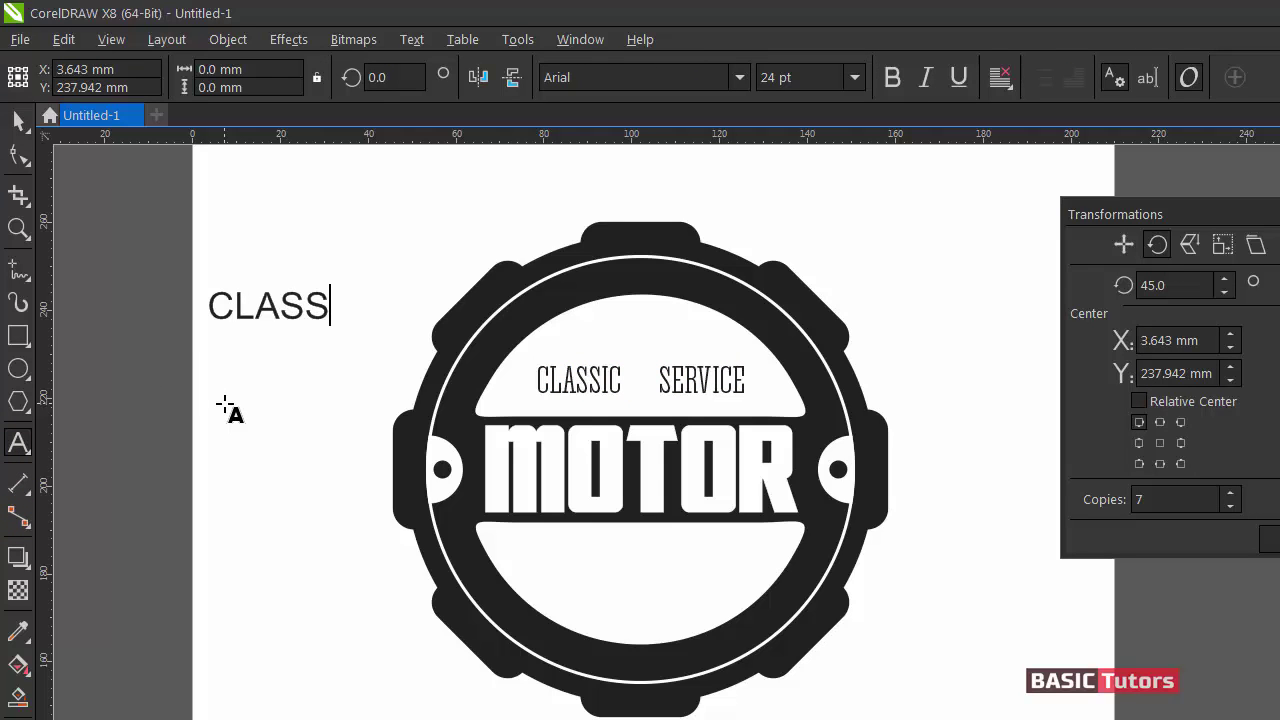
text(IC AUTO )
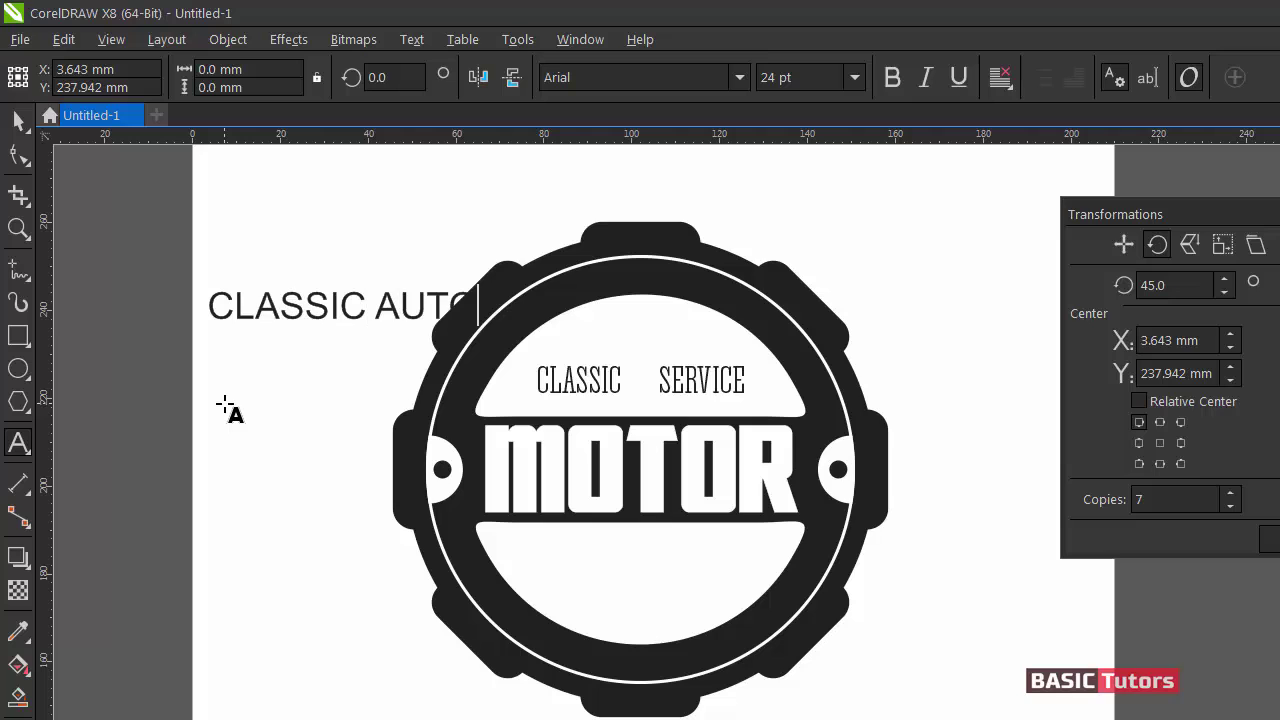
text(SEPAIR)
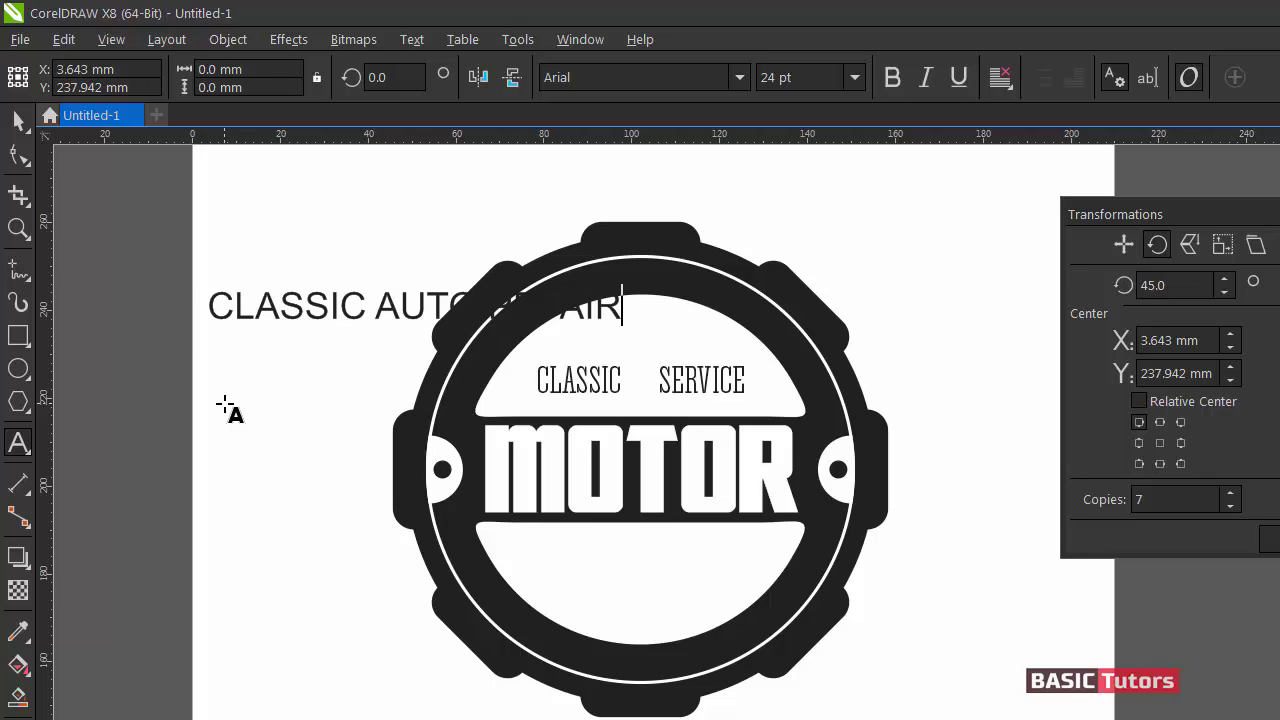
key(ctrl+space)
Set the "CLASSIC AUTO PEPAIR" text in Lovelo Black at 16 pt and move it over the badge above CLASSIC.
click(590, 77)
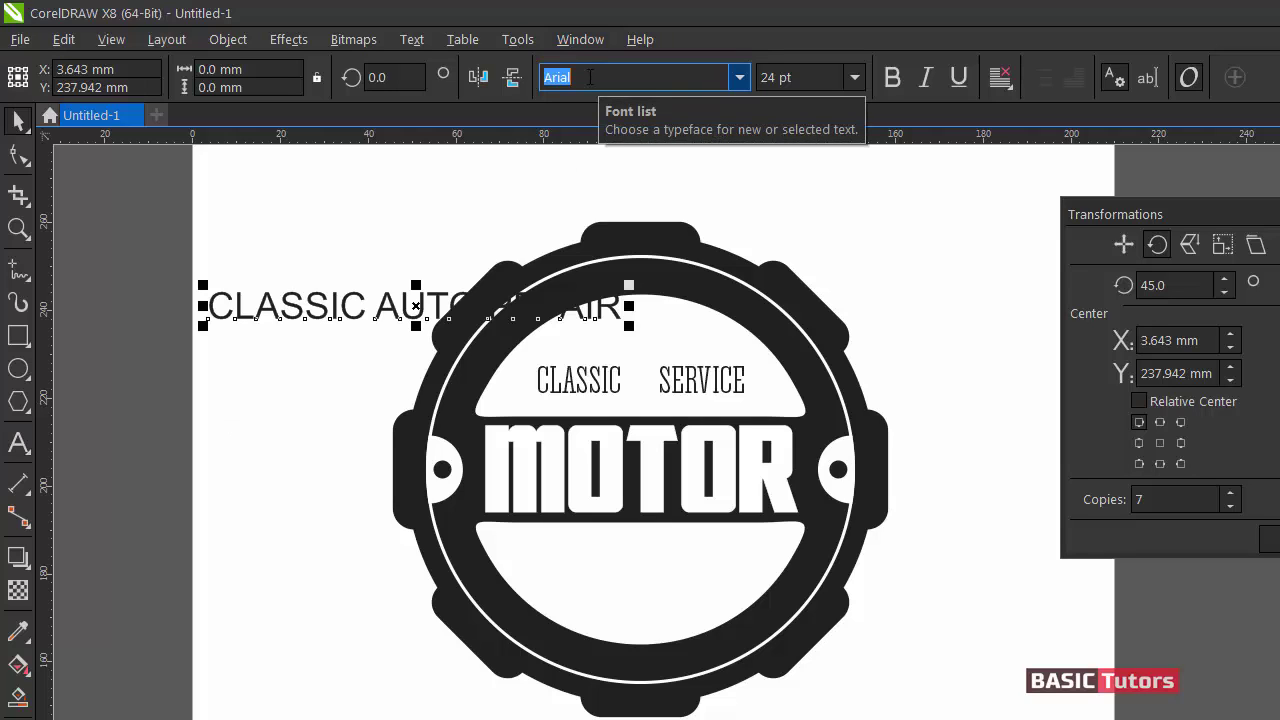
text(L)
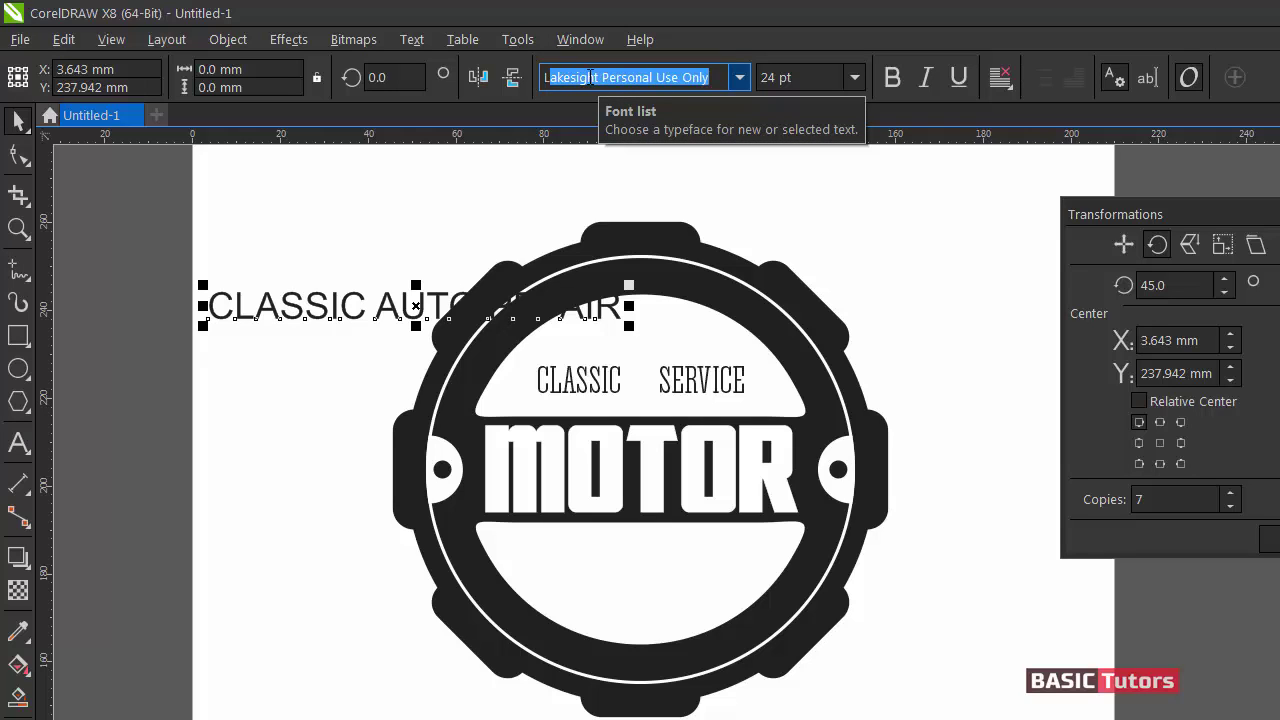
text(ovelo Black)
key(Return)
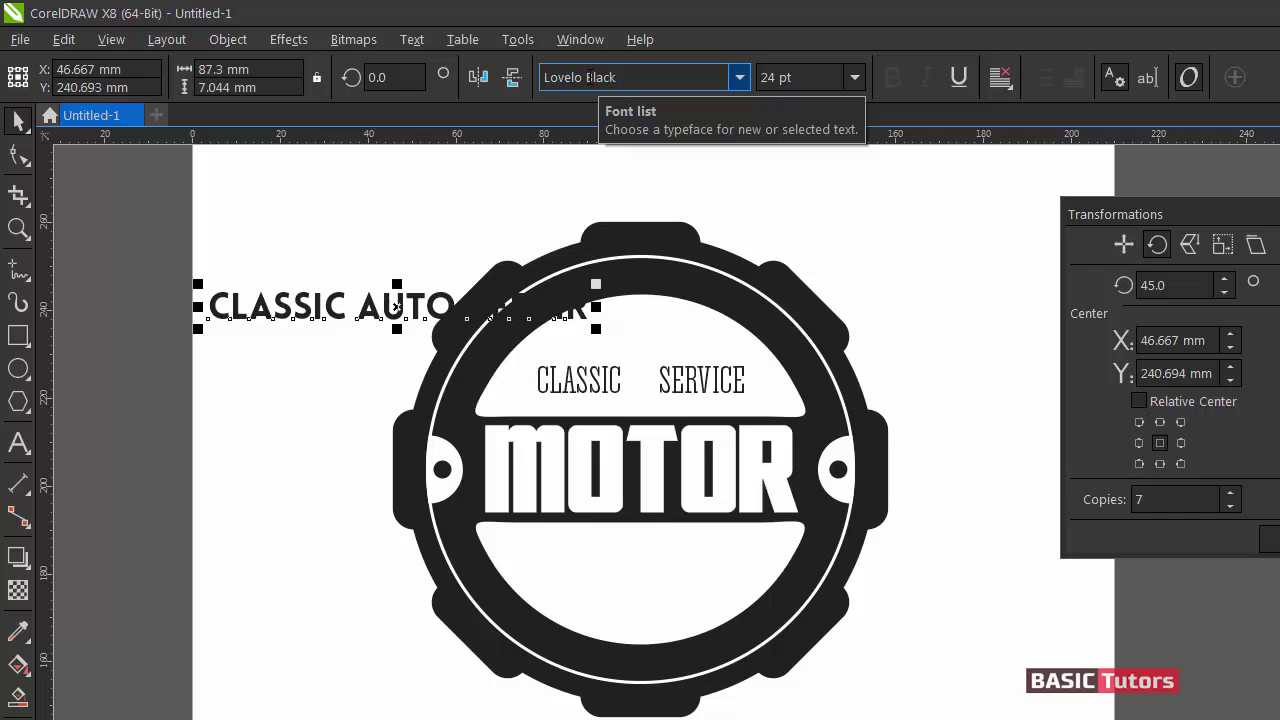
drag(403, 316, 581, 335)
click(800, 77)
text(16)
key(Return)
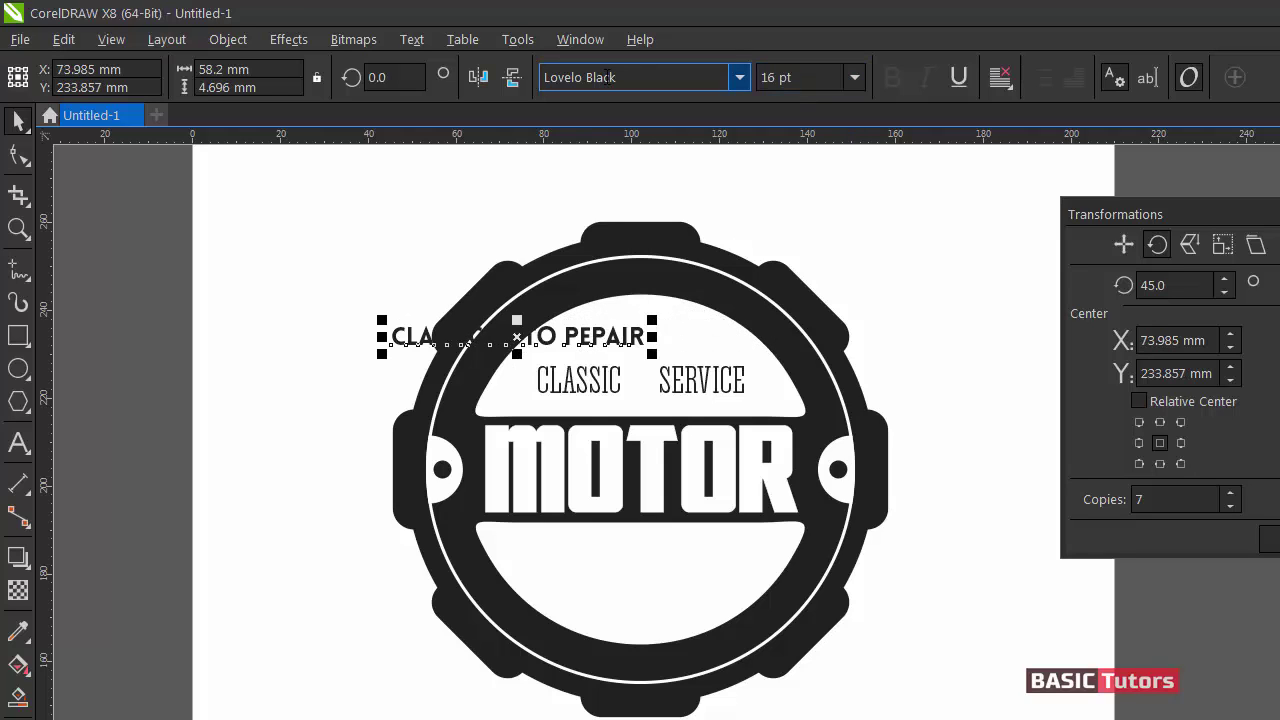
Create a concentric copy of the white ring about 81 mm across and fit the "CLASSIC AUTO PEPAIR" text to its path.
click(623, 262)
drag(859, 249, 850, 284)
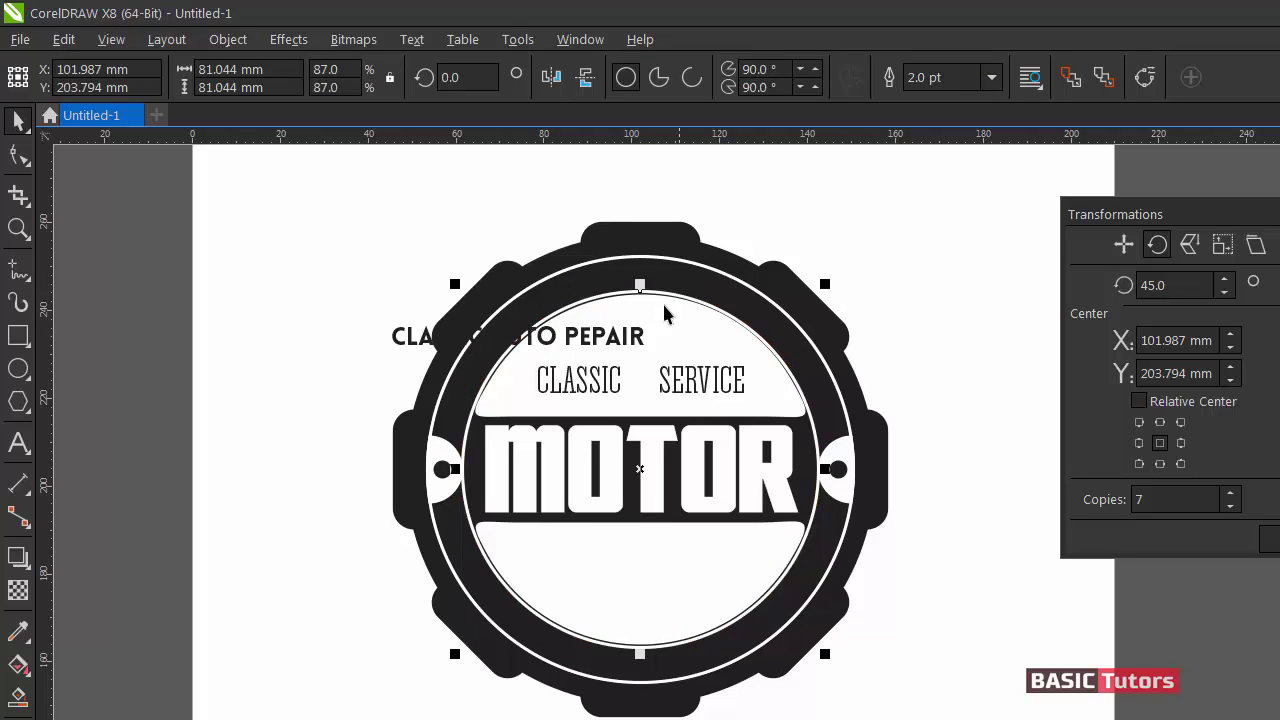
shift+click(430, 340)
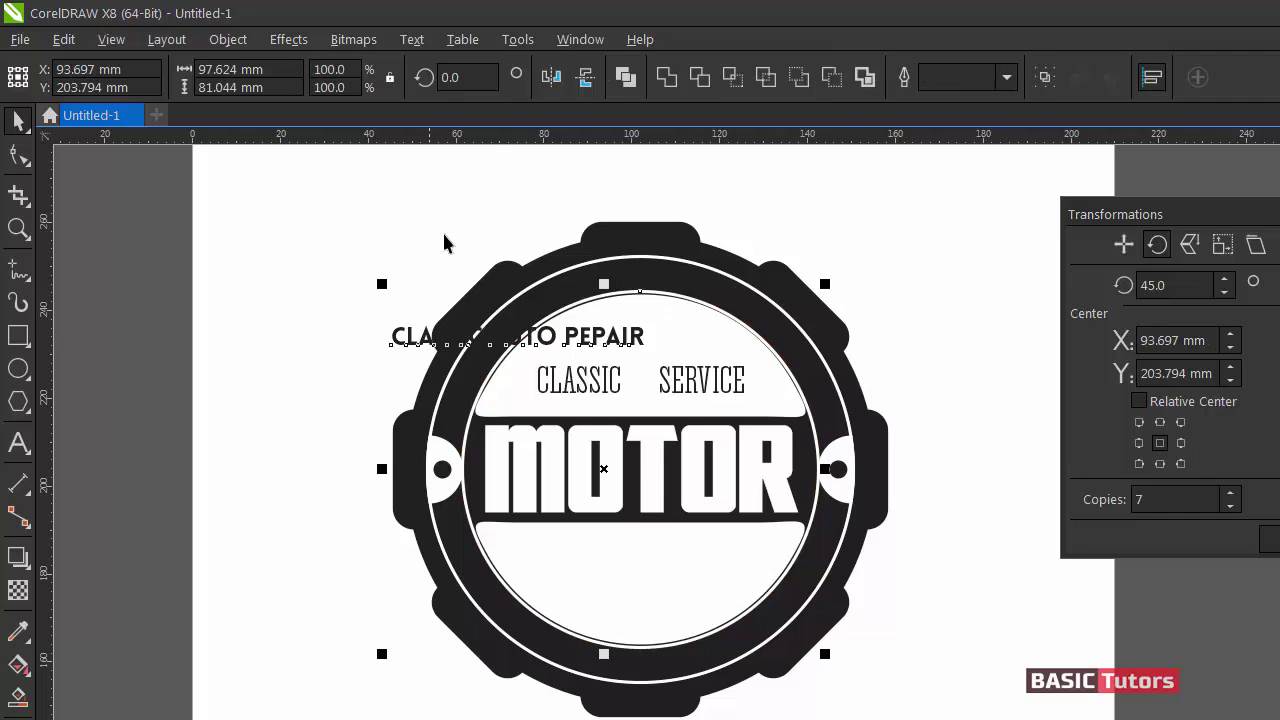
click(411, 39)
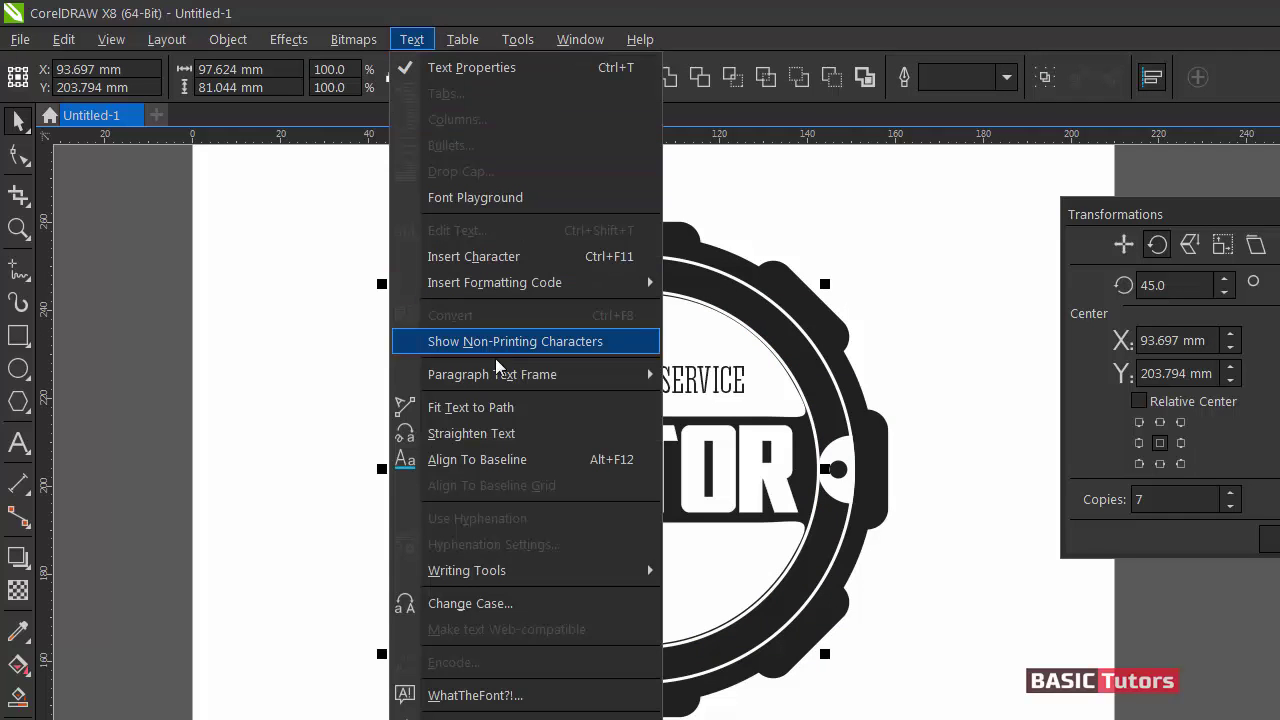
click(490, 408)
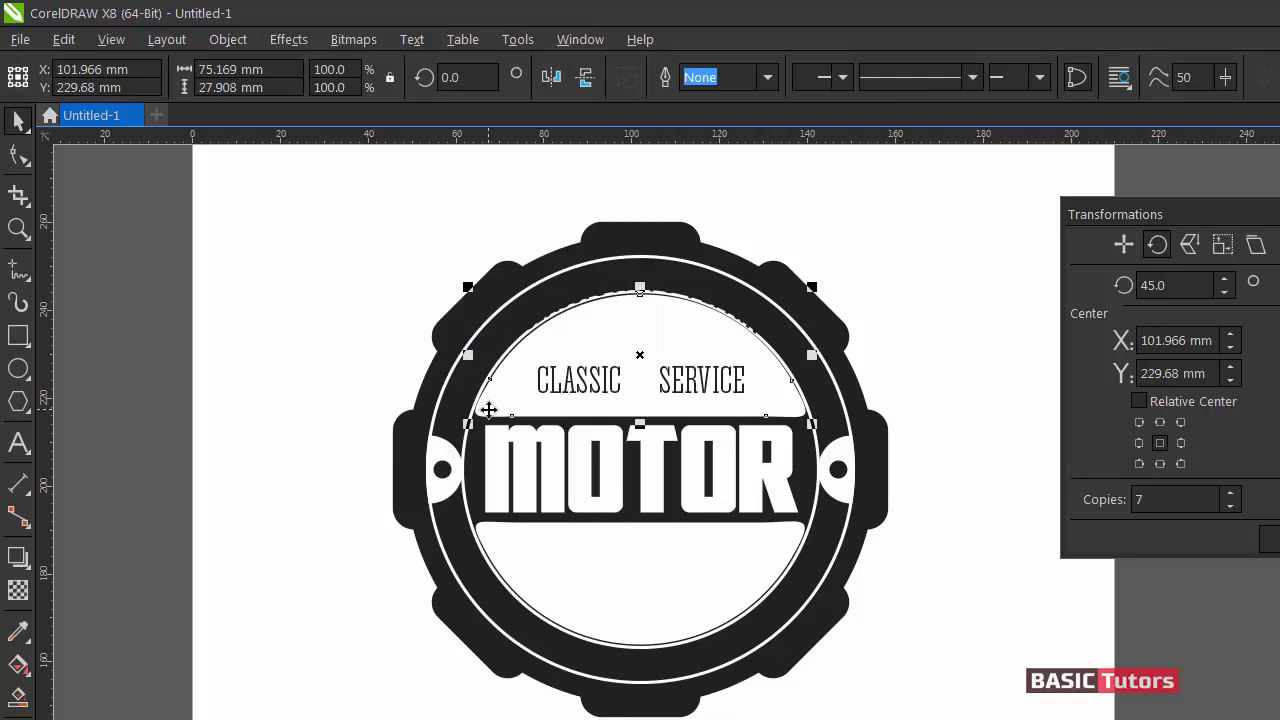
Shift the curved text inside the circle's upper arc, with a distance of -6.35 mm and an offset of 2.525 mm from the path.
click(570, 298)
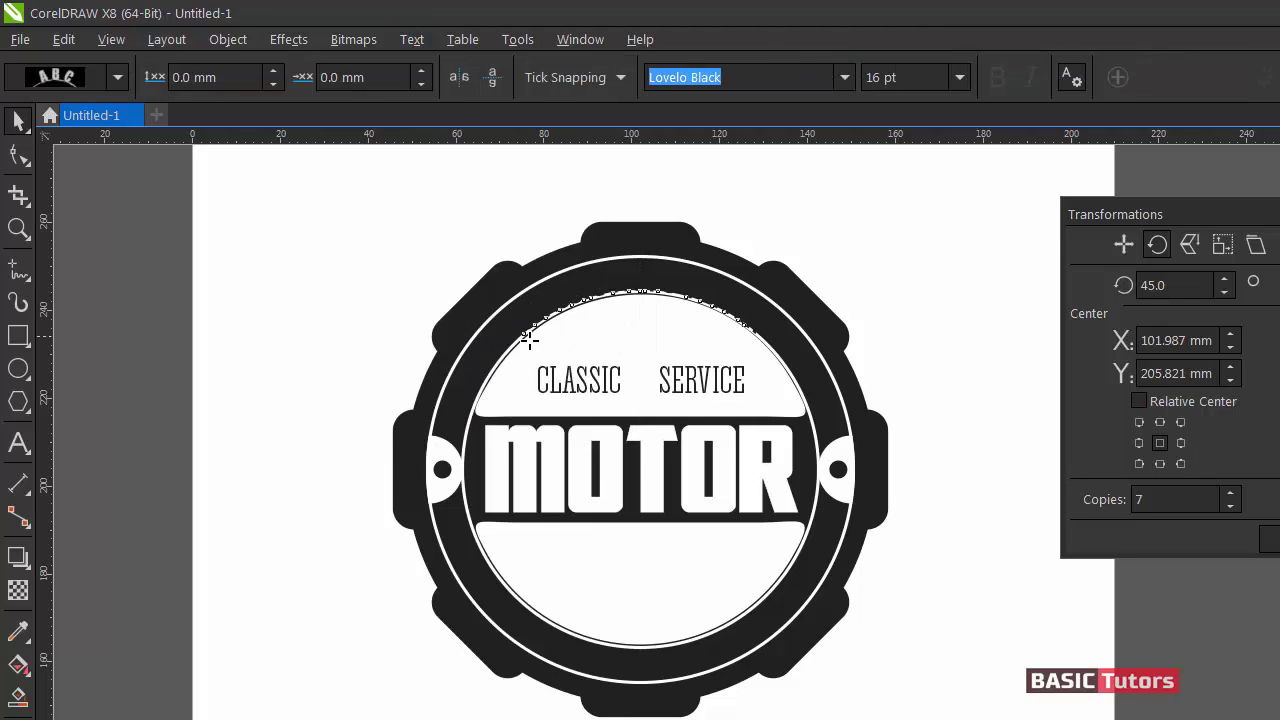
click(537, 362)
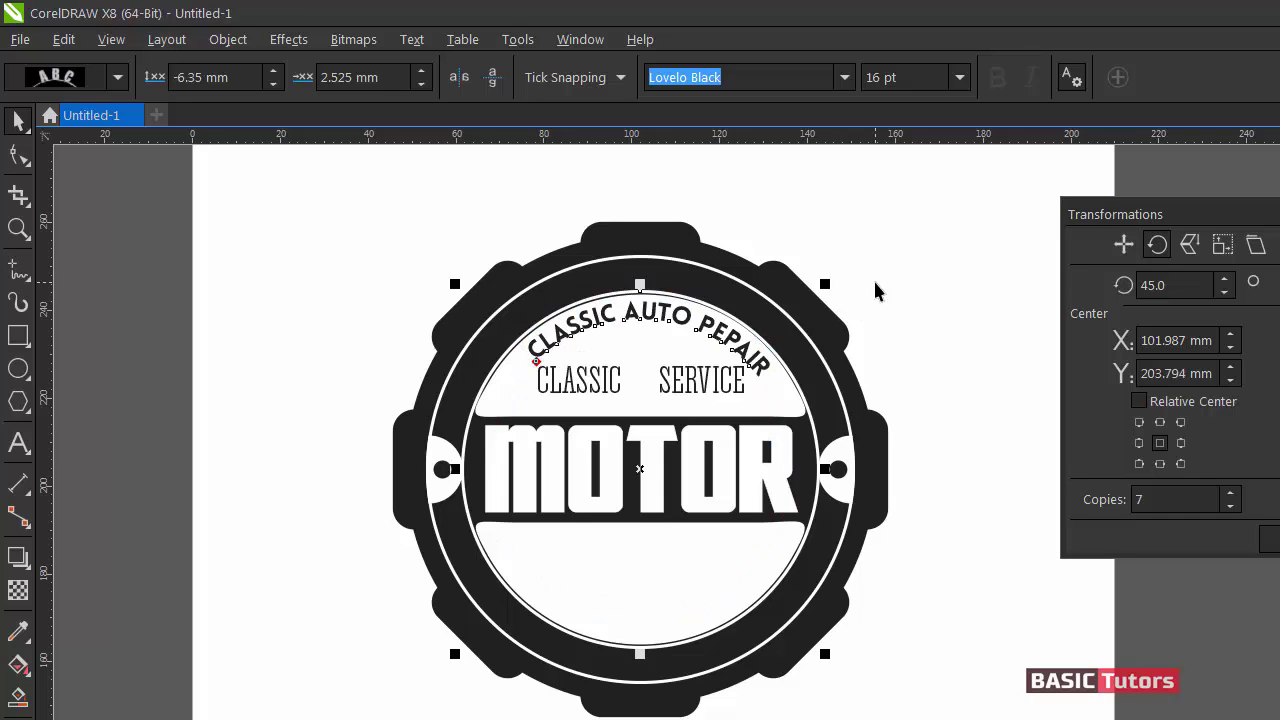
click(901, 262)
Reduce the words CLASSIC and SERVICE in the upper segment to 18 pt.
click(706, 388)
shift+click(627, 385)
click(790, 77)
text(18)
key(Return)
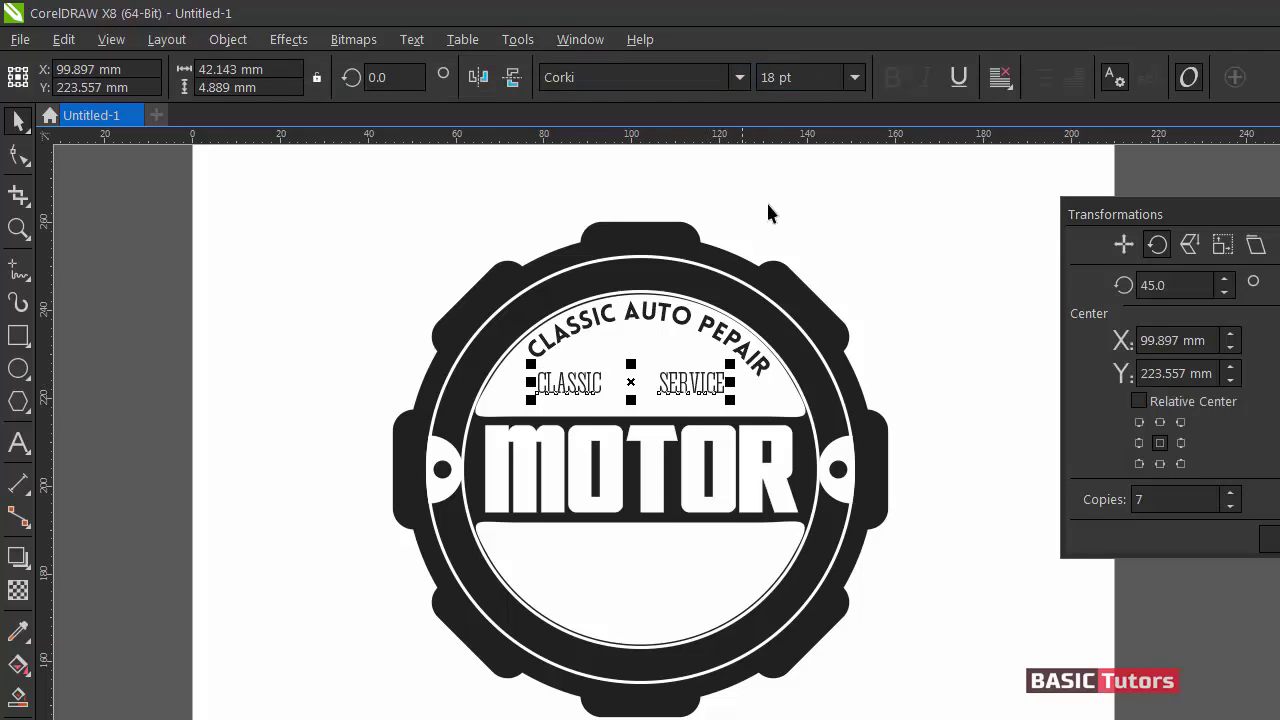
click(766, 204)
Duplicate the curved "CLASSIC AUTO PEPAIR" text onto the circle's lower arc, with a distance of -5.682 mm and an offset of 110.137 mm.
click(651, 293)
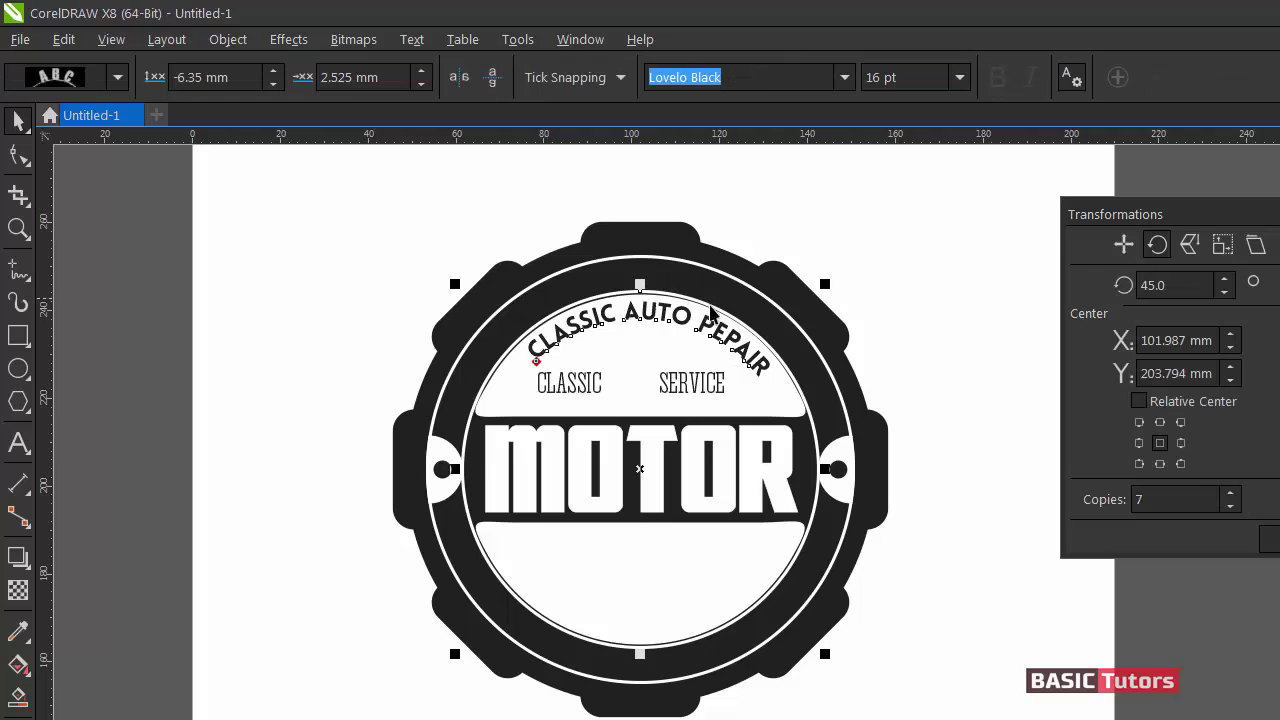
click(913, 342)
click(728, 328)
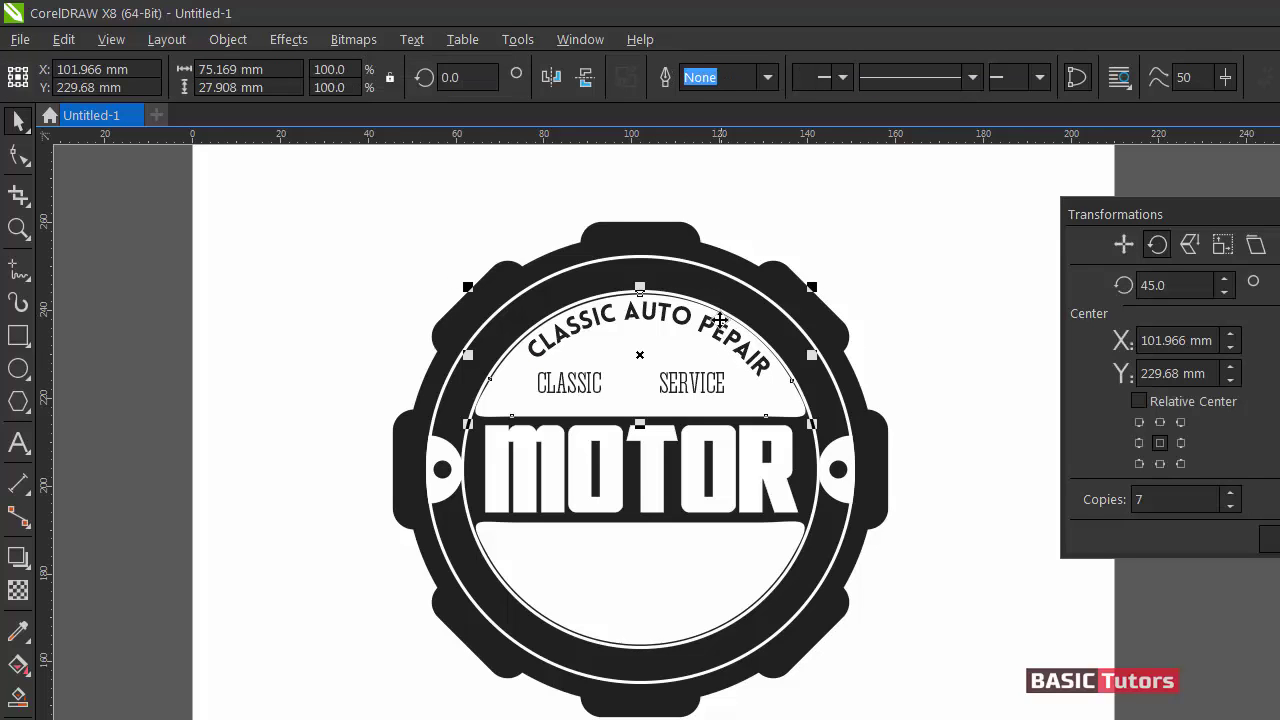
click(849, 249)
click(676, 318)
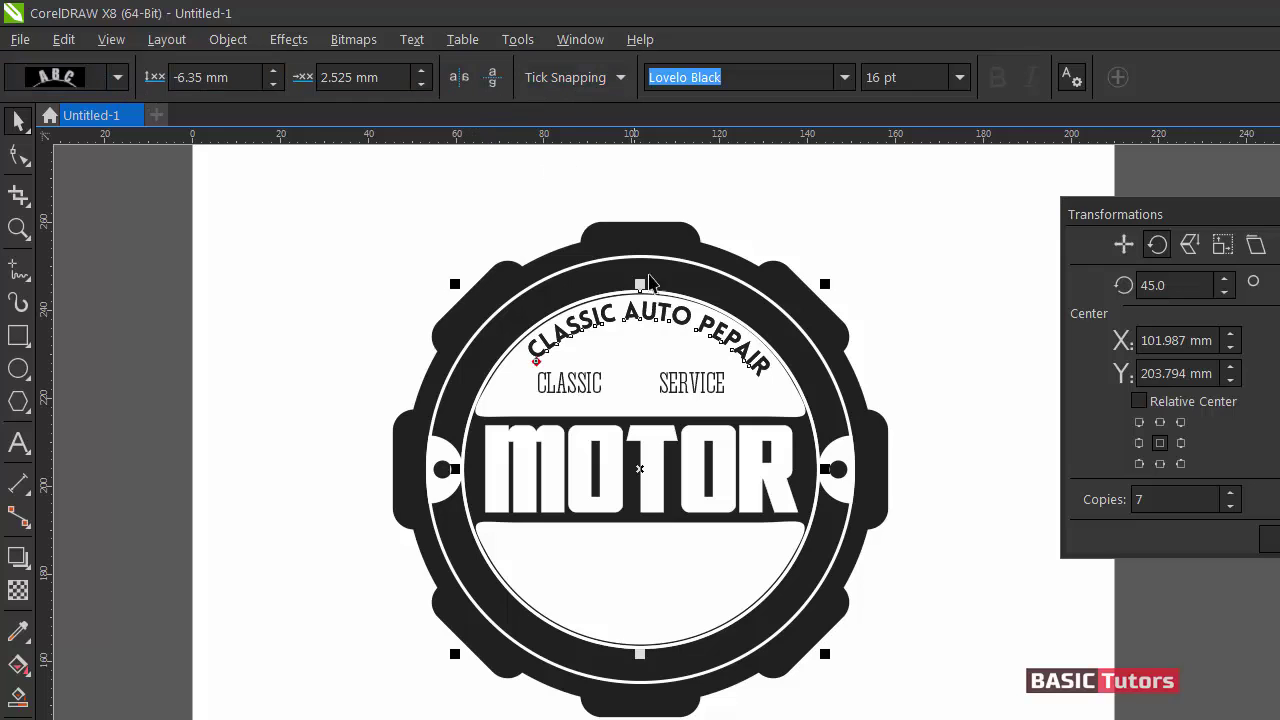
drag(540, 360, 759, 563)
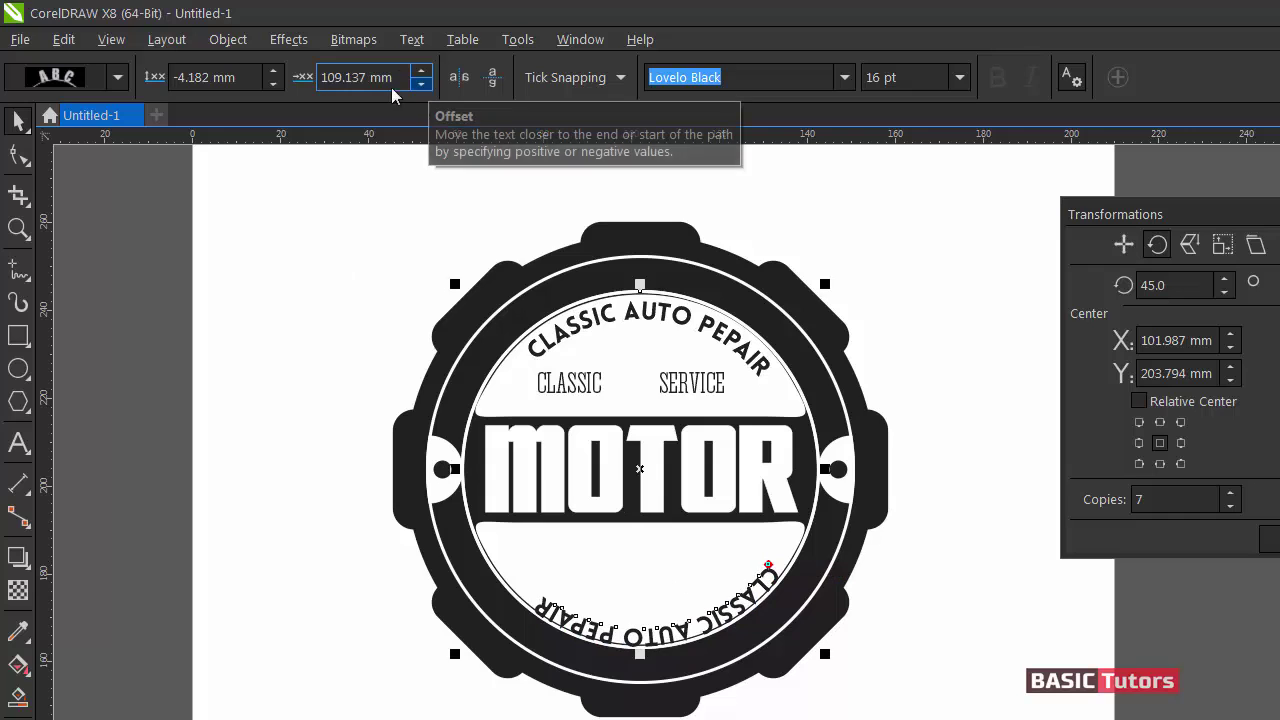
click(274, 84)
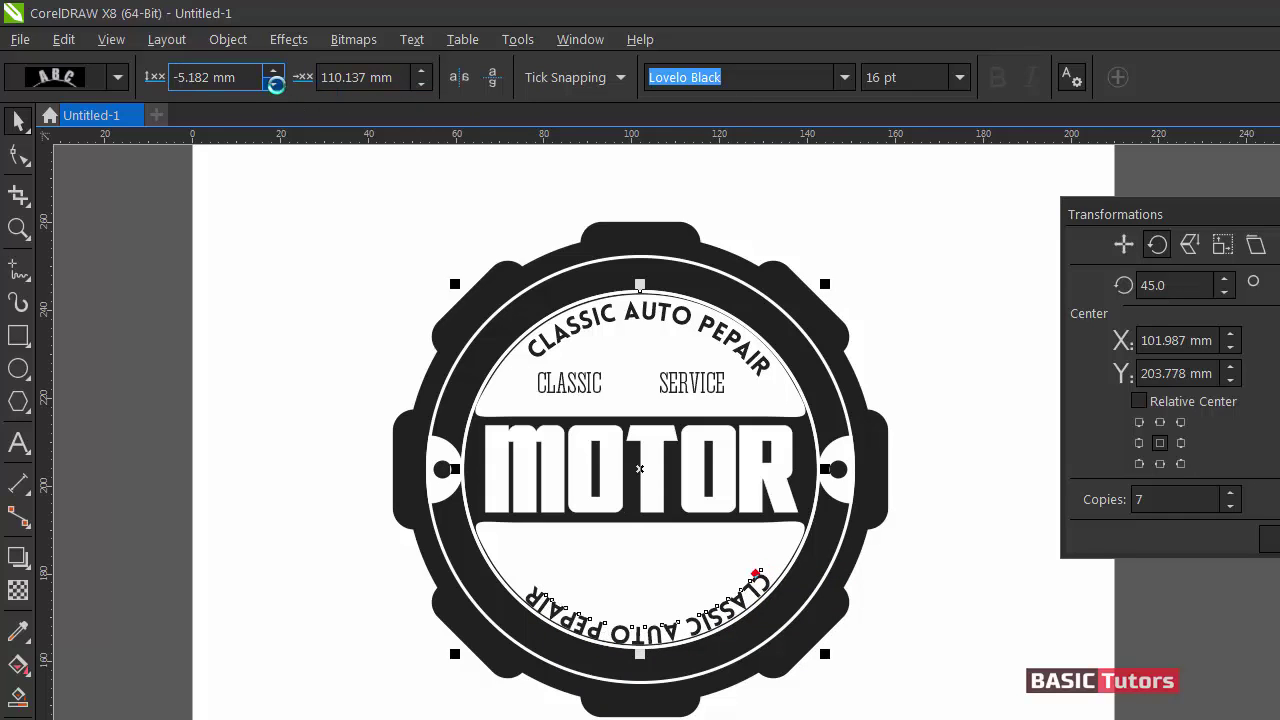
click(274, 84)
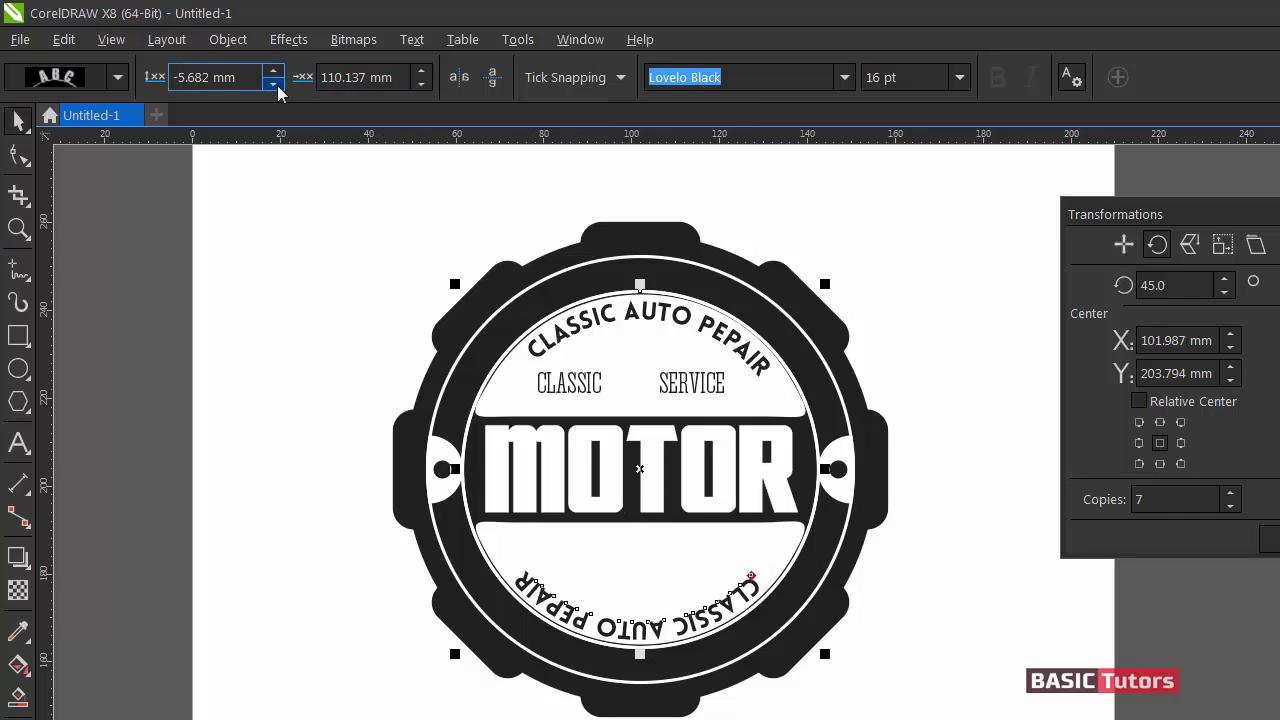
click(118, 80)
click(117, 113)
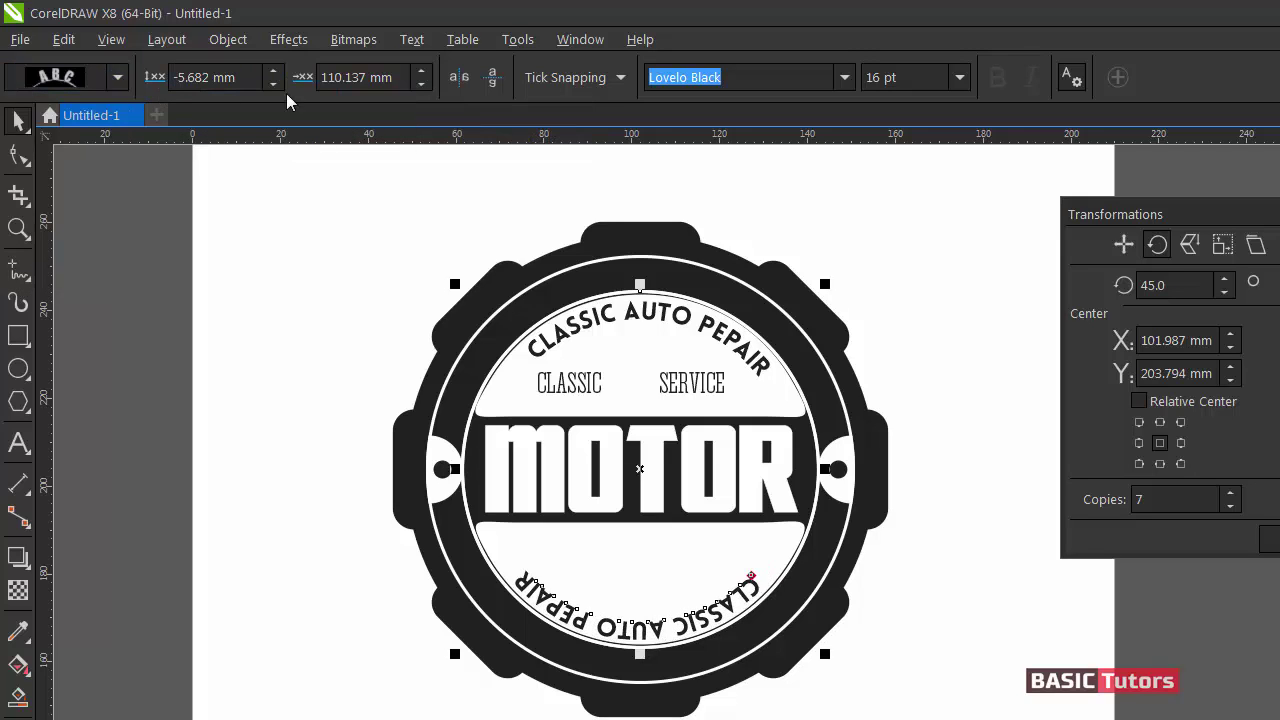
Mirror the lower curved text horizontally and vertically, and shift it to a distance of -3.175 mm and an offset of 117.297 mm.
click(495, 86)
click(463, 80)
click(463, 80)
click(463, 80)
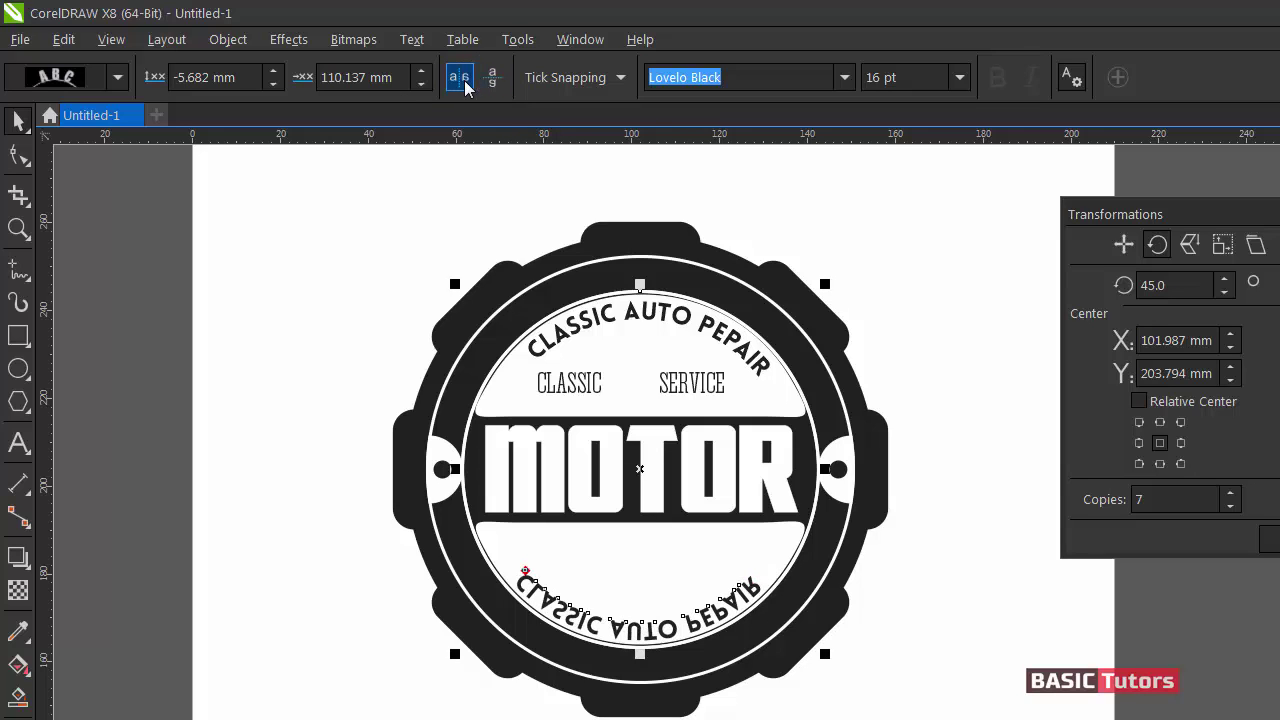
click(491, 84)
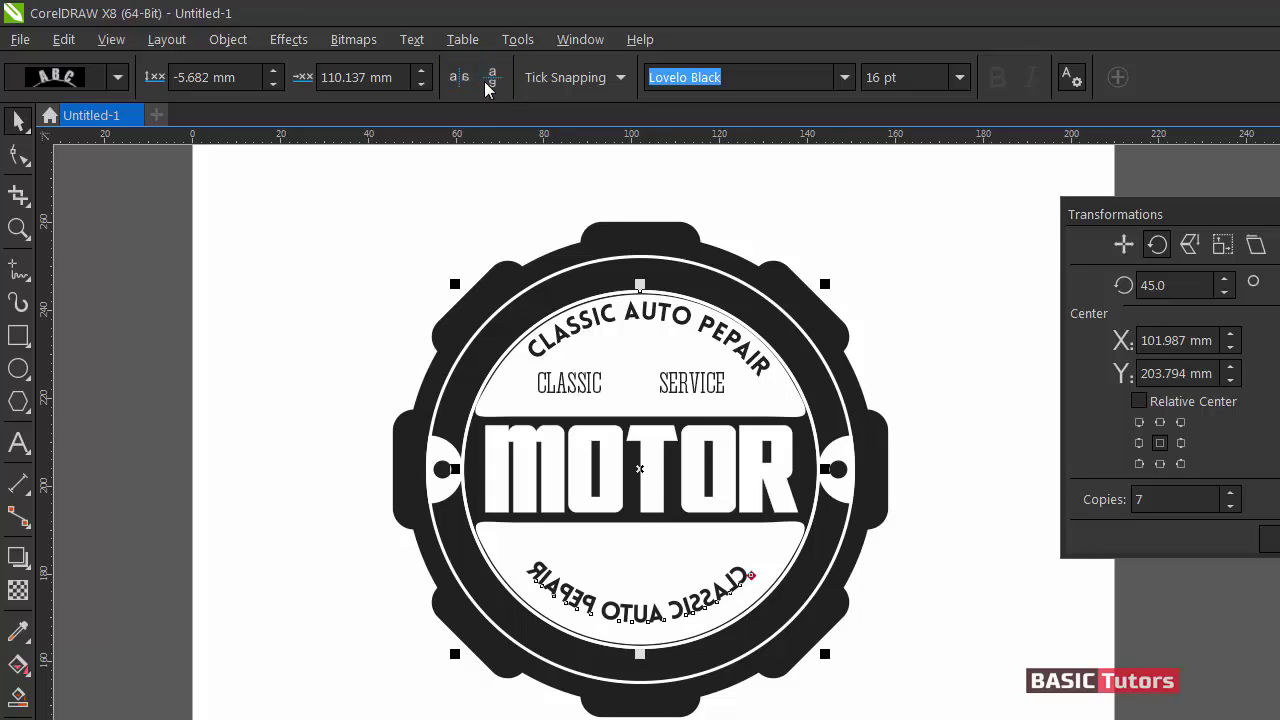
click(460, 86)
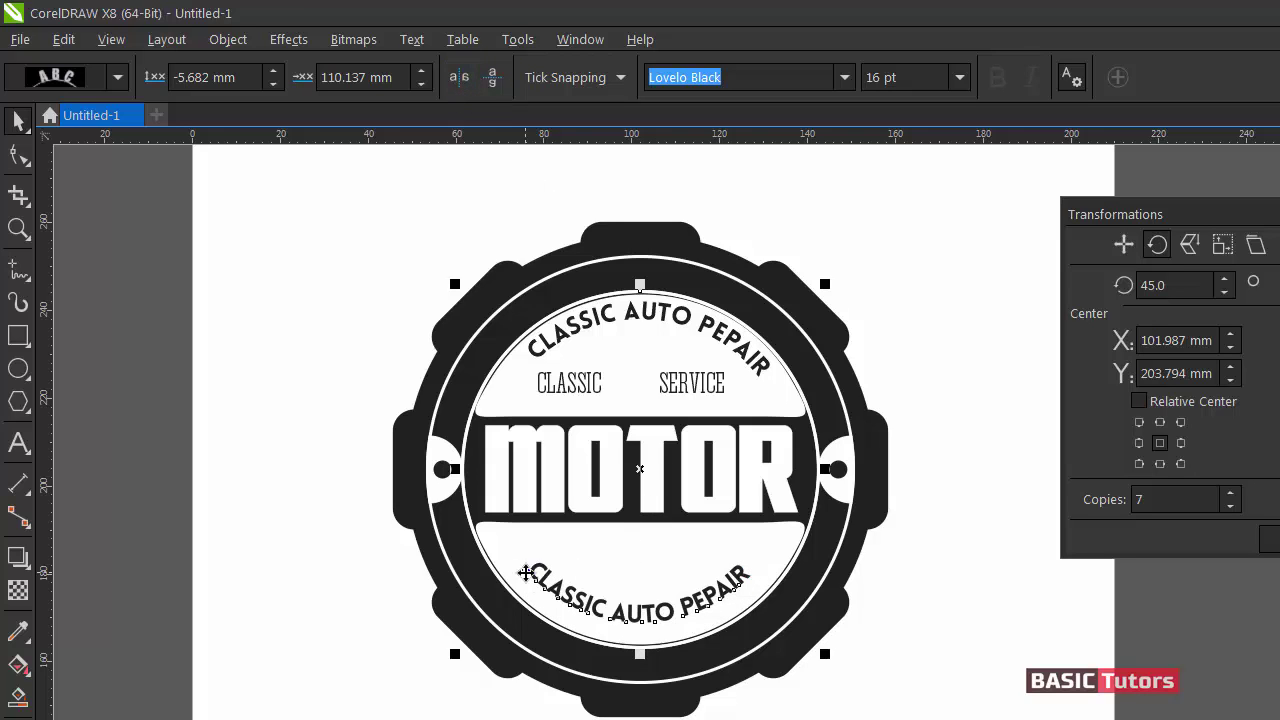
drag(524, 571, 524, 580)
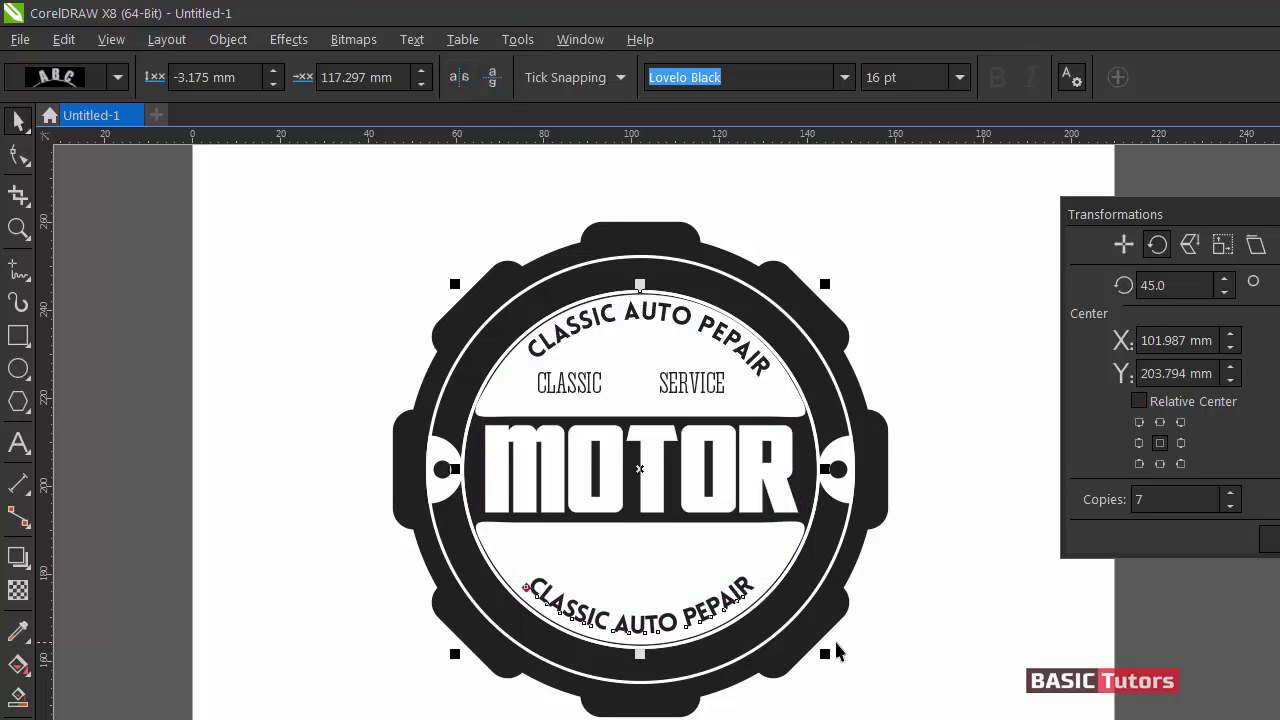
click(873, 645)
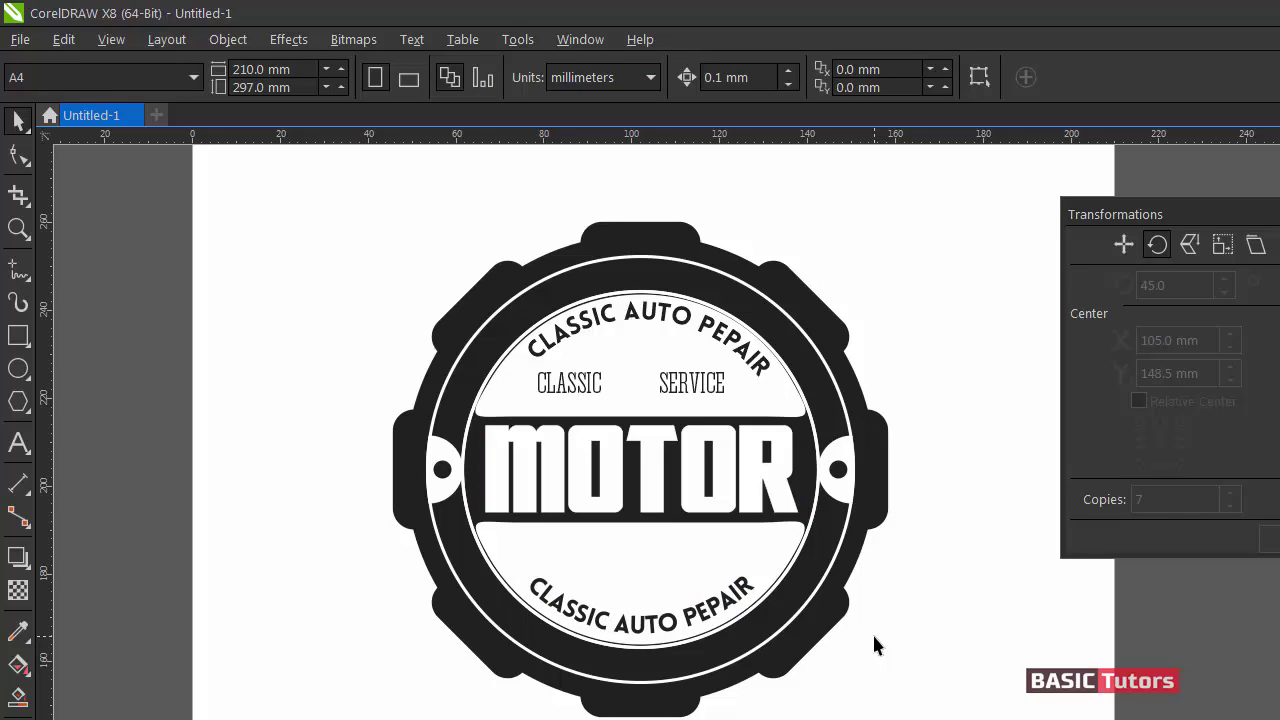
Place the words "Auto Repair" in Wisdom Script at 24.714 pt in the lower white segment, above the curved text.
click(648, 563)
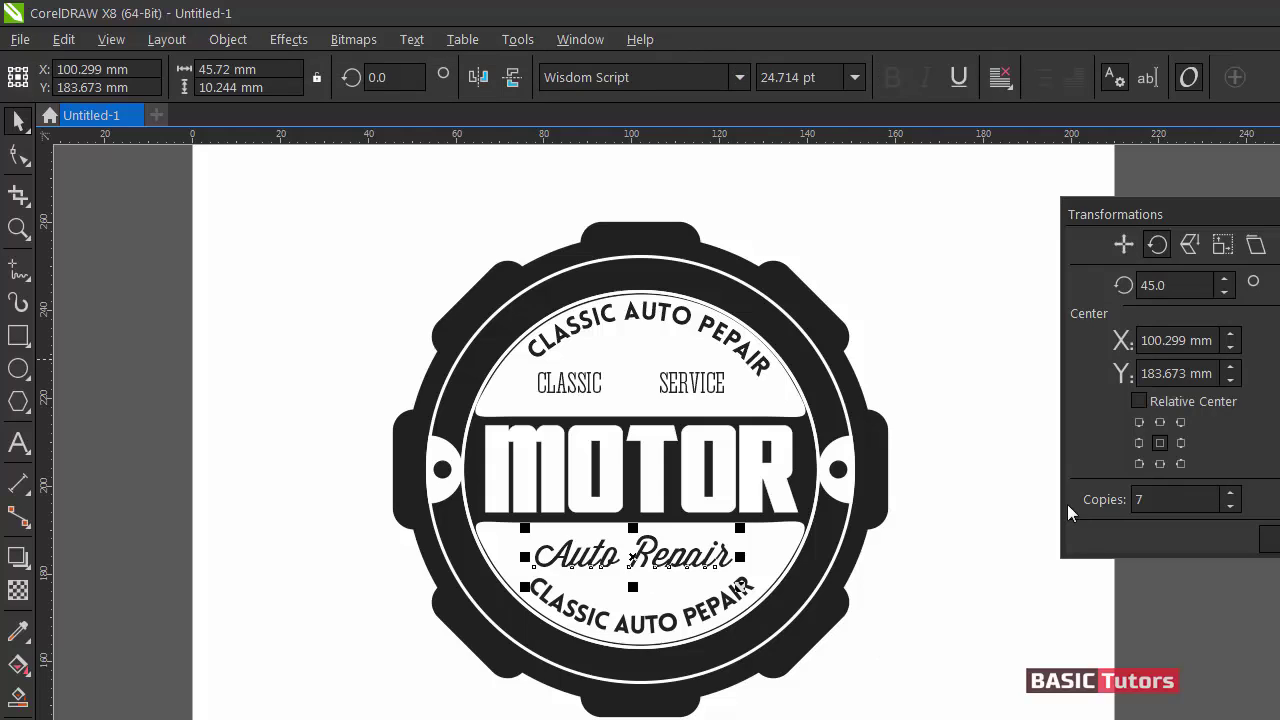
Break the lower and upper "CLASSIC AUTO PEPAIR" texts apart from their circular paths.
click(820, 430)
click(222, 40)
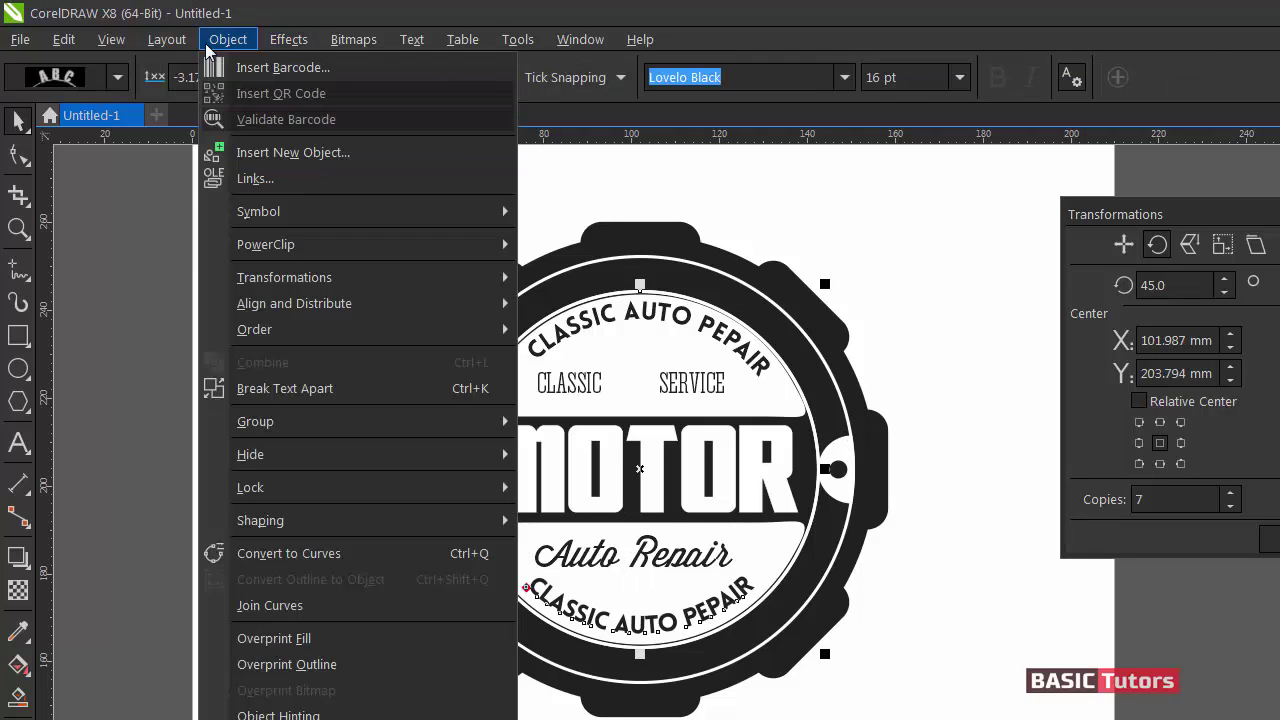
click(294, 392)
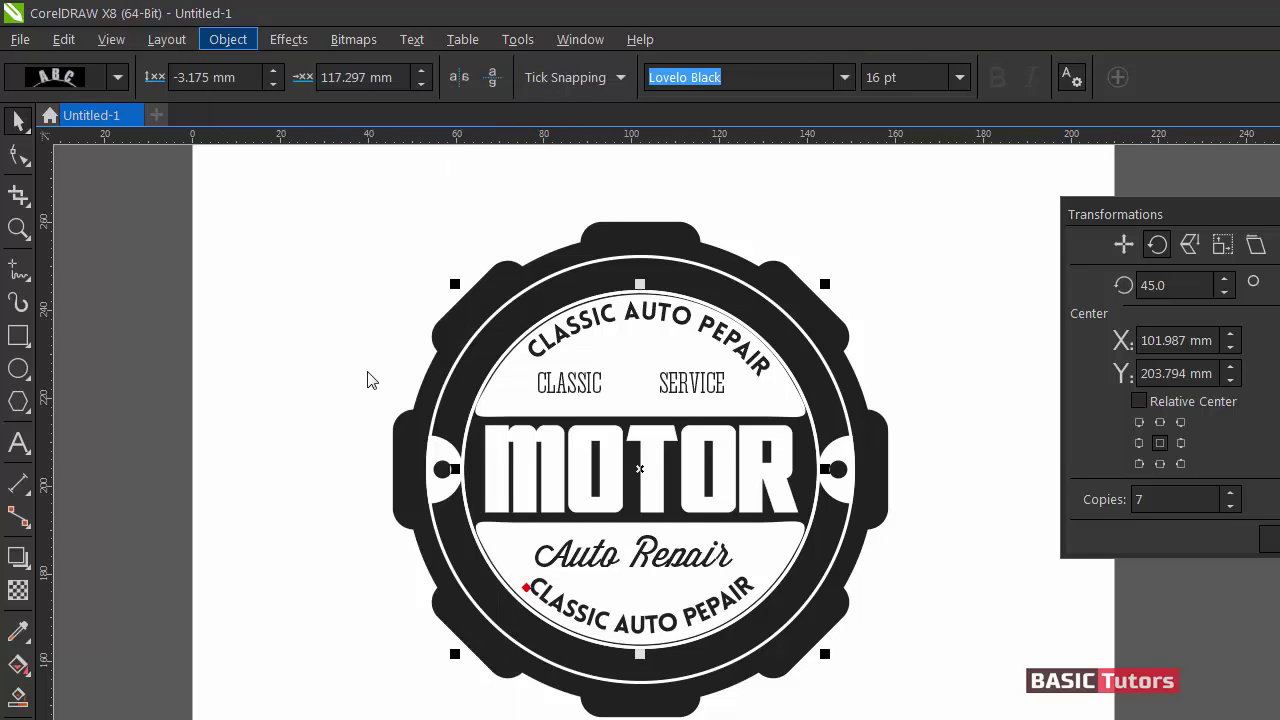
click(929, 229)
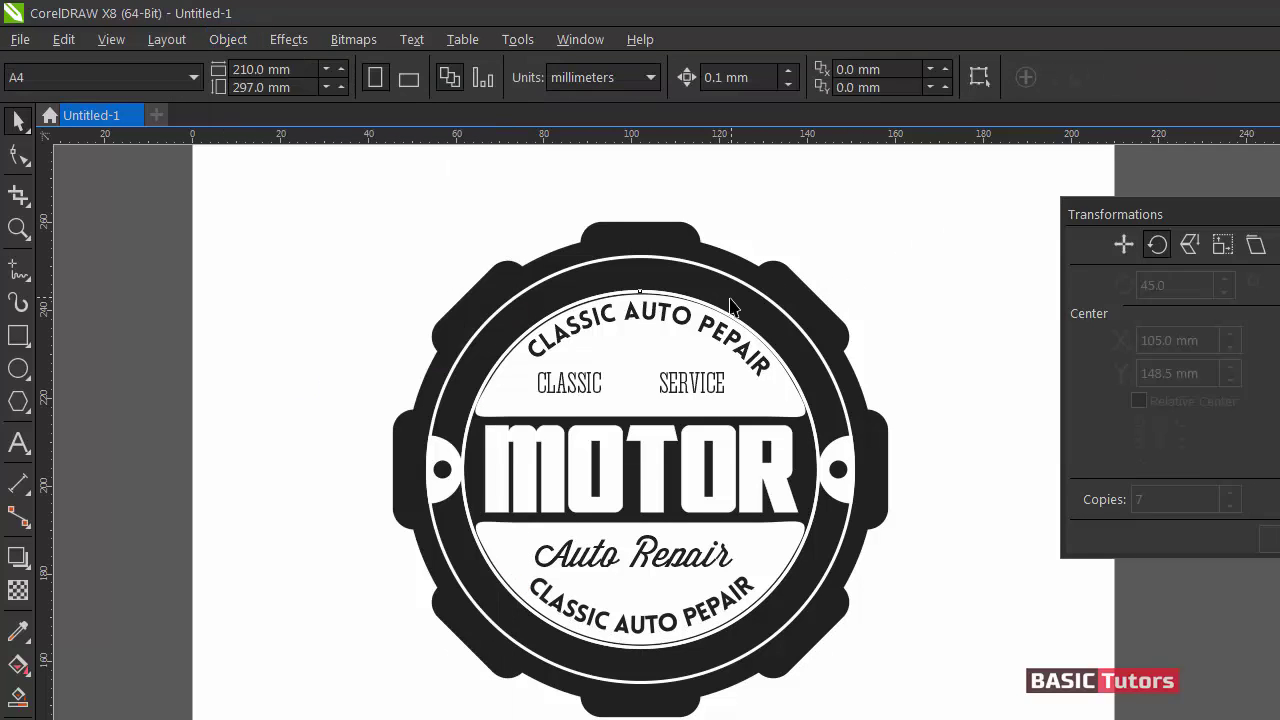
click(660, 295)
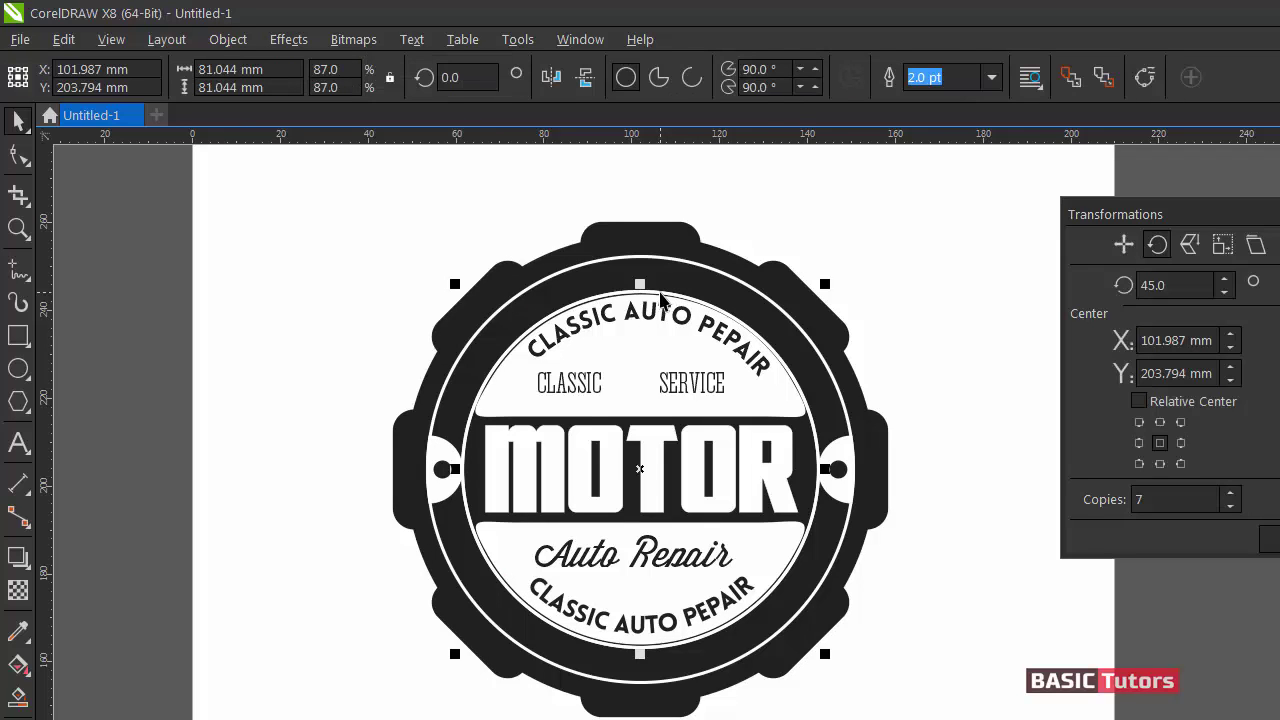
click(660, 295)
click(660, 298)
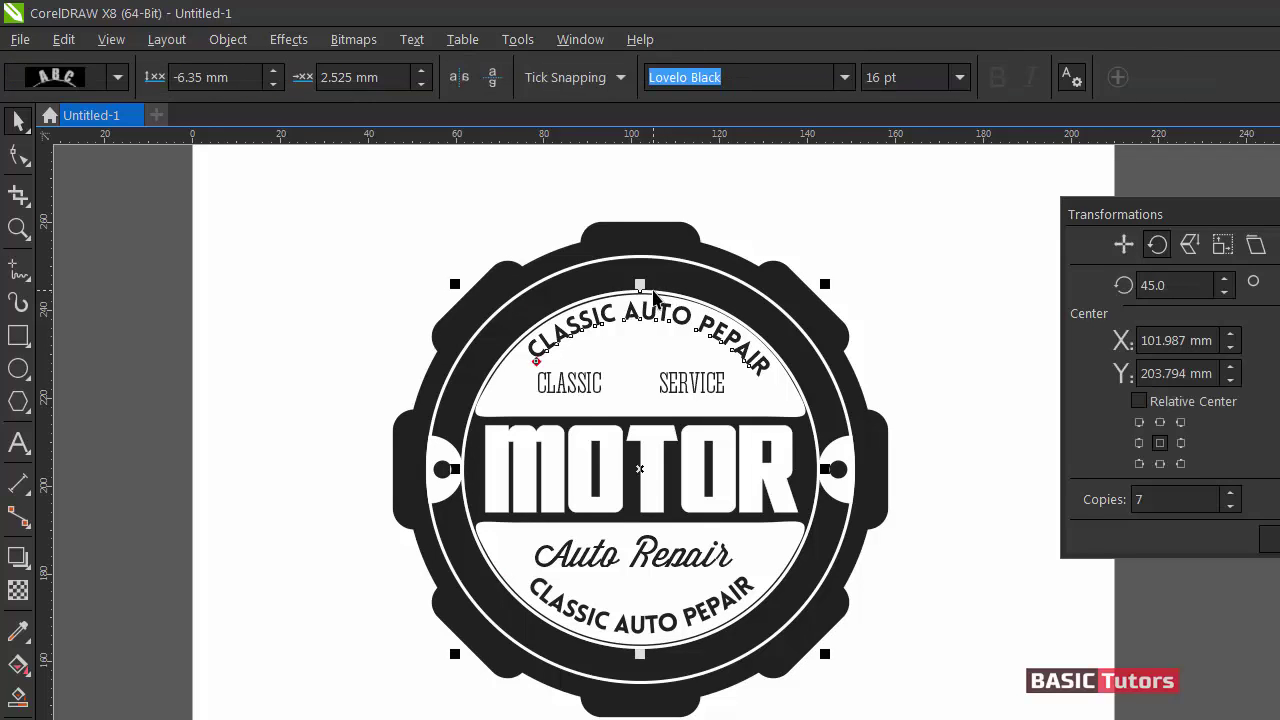
click(236, 40)
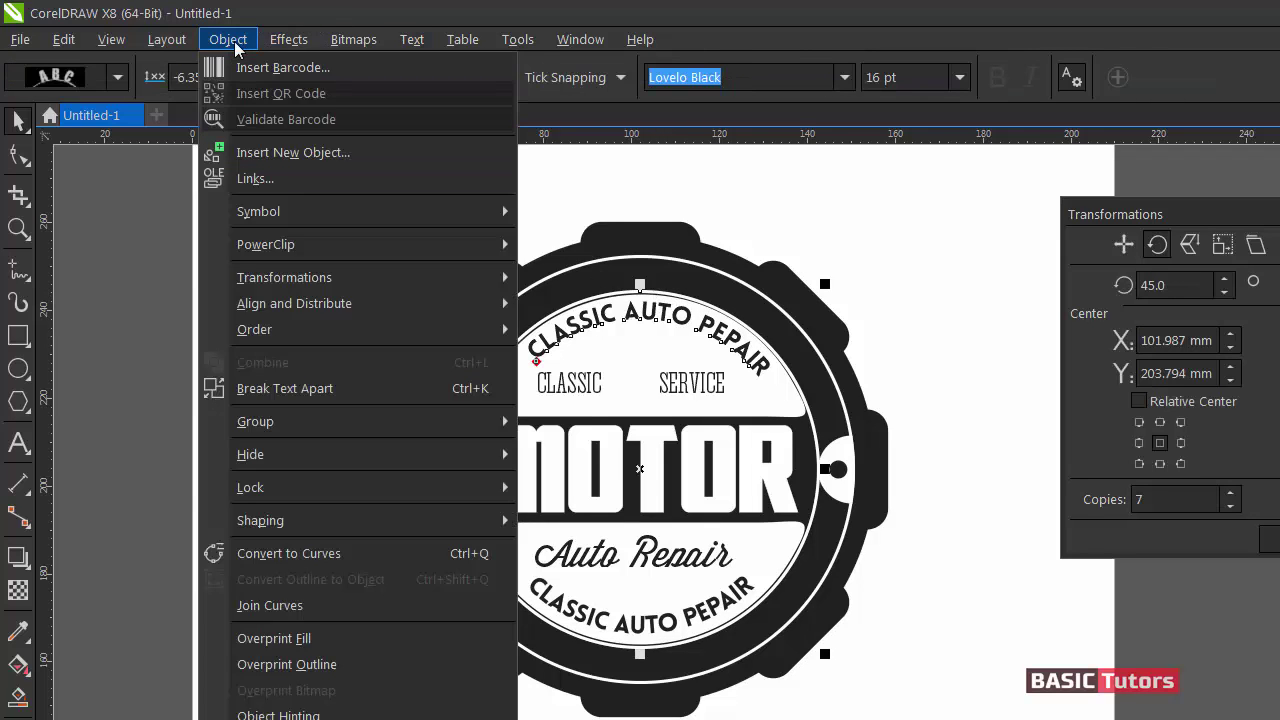
click(289, 388)
Delete the leftover 81.044 mm guide circle around the white inner segments.
click(752, 250)
click(683, 303)
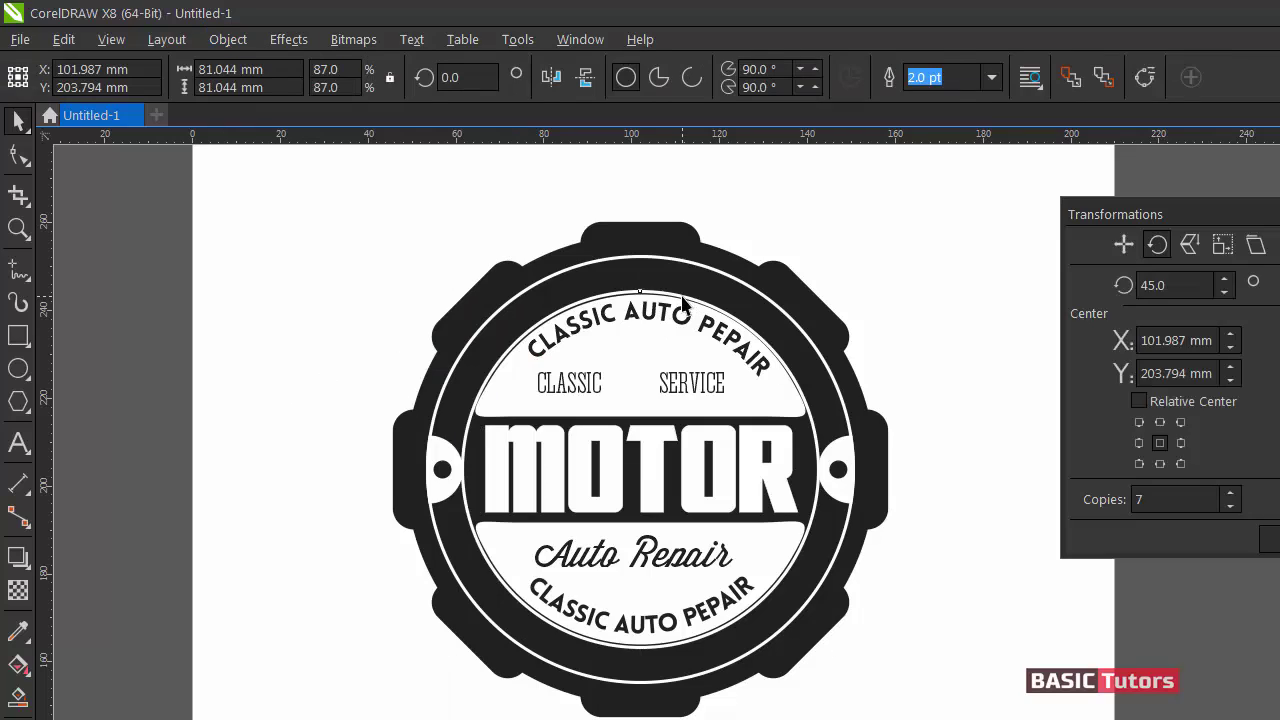
key(Escape)
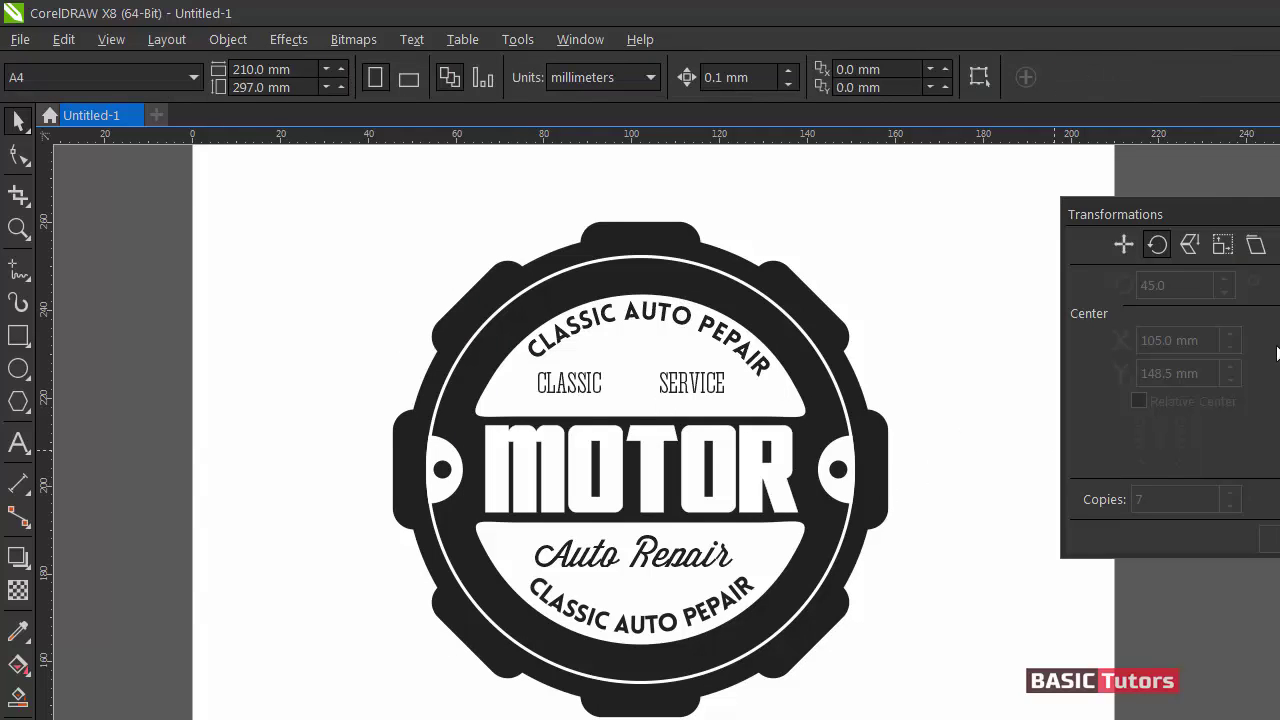
Place a diagonal black wrench graphic, about 16.6 by 16.7 mm, between the words CLASSIC and SERVICE.
drag(1222, 204, 1089, 271)
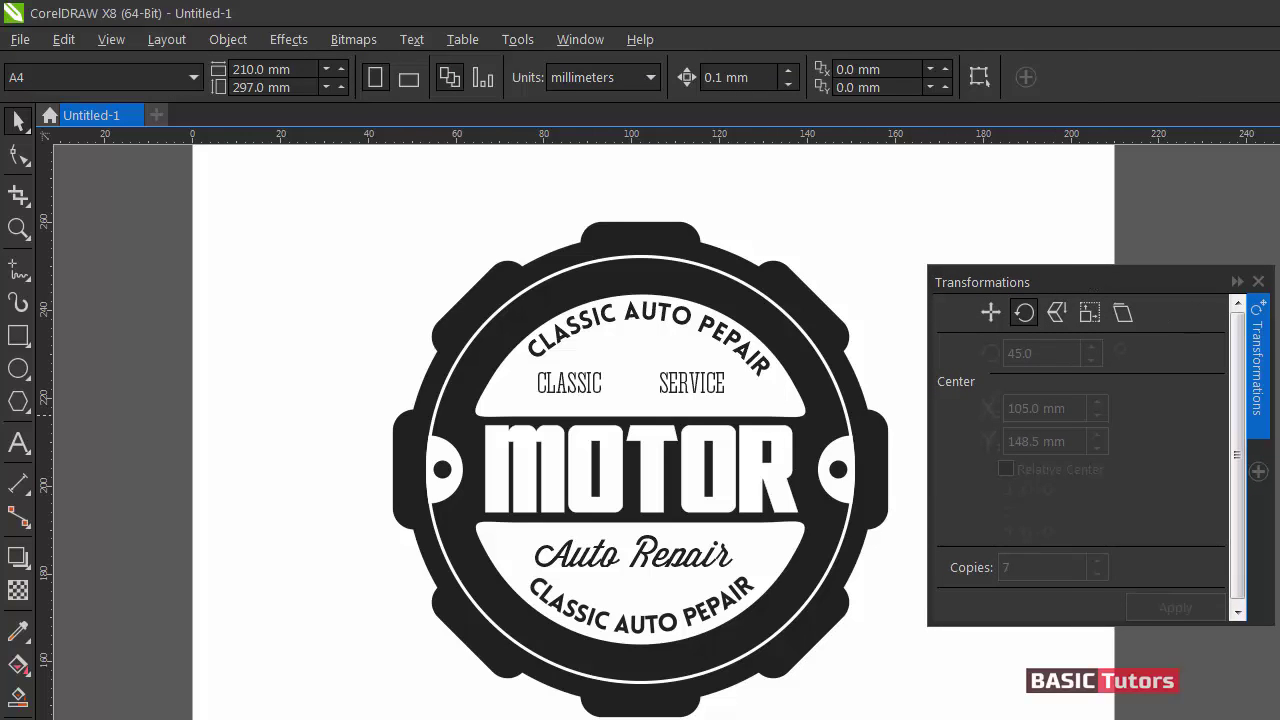
key(Tab)
drag(1240, 690, 310, 297)
drag(407, 178, 300, 294)
drag(257, 336, 655, 369)
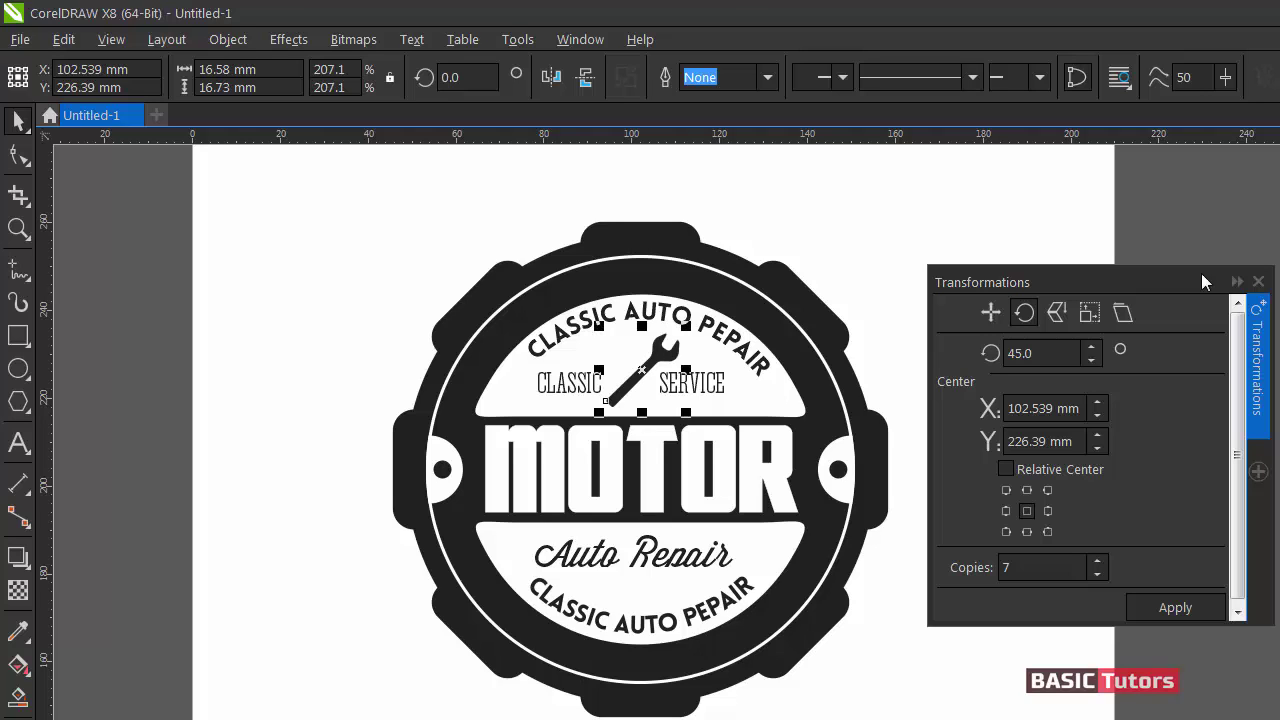
click(889, 248)
Duplicate the wrench in place and mirror the copy horizontally so the two wrenches cross.
click(660, 353)
key(ctrl+c)
key(ctrl+v)
click(551, 77)
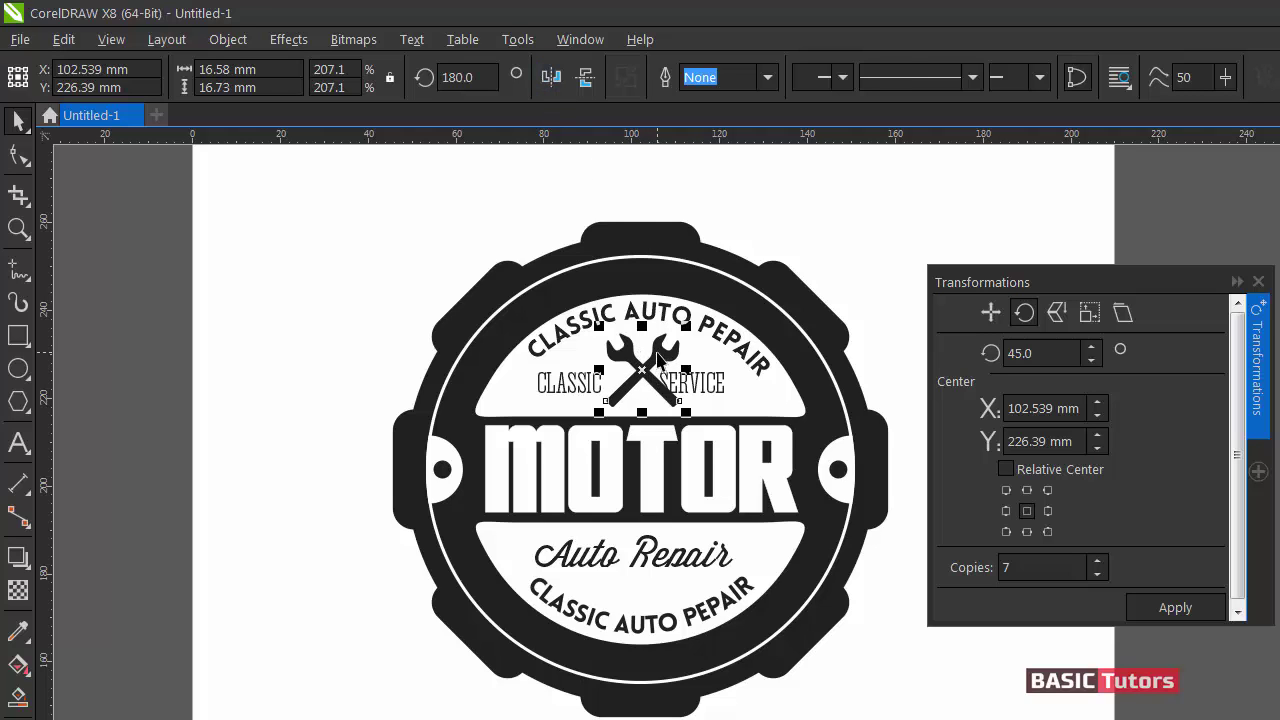
Move both crossed wrenches together into the gap between CLASSIC and SERVICE, centred at about X 99.8 mm and Y 225 mm.
shift+click(655, 368)
drag(644, 374, 634, 387)
click(877, 229)
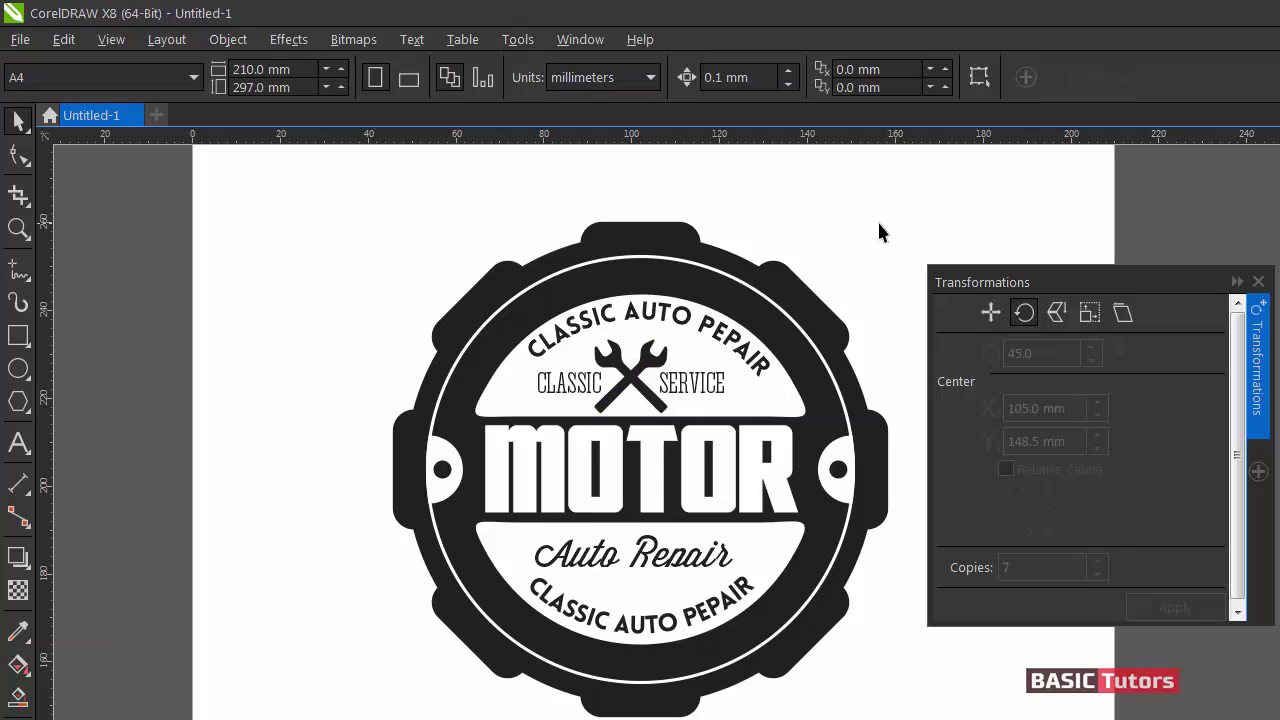
Give the front wrench a white outline of 2 pt to separate it from the wrench it crosses.
click(648, 366)
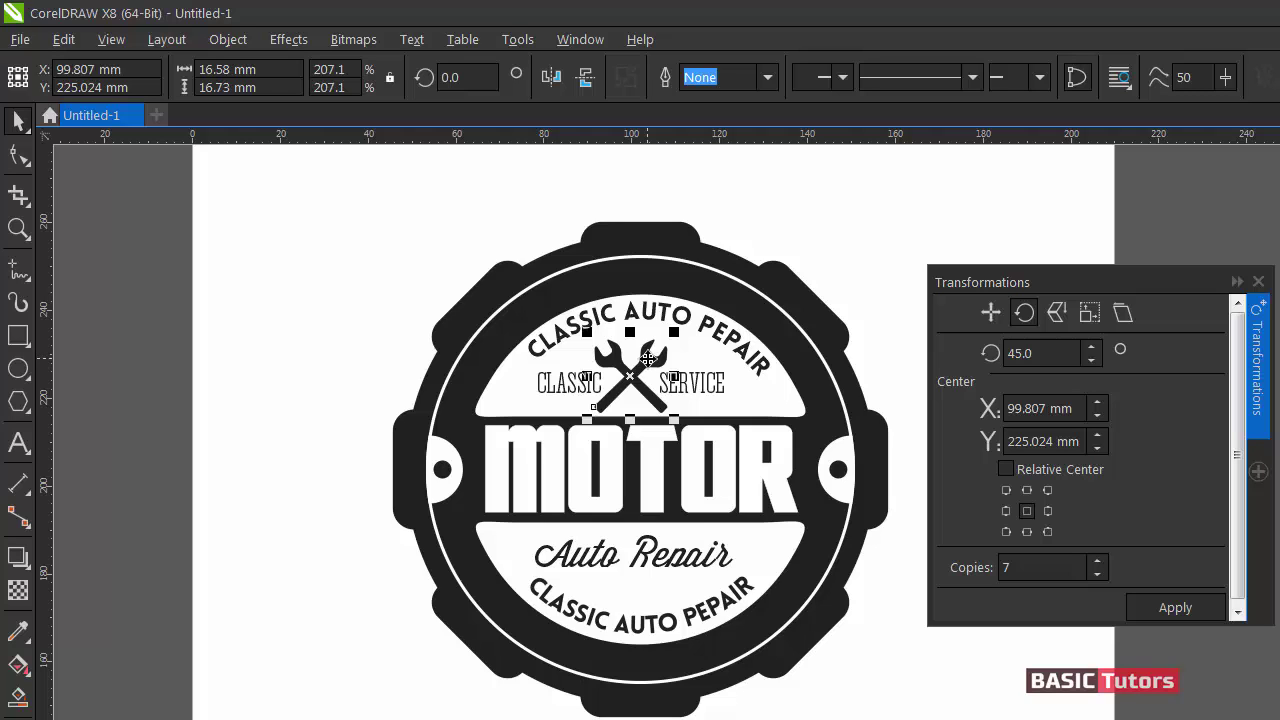
key(F12)
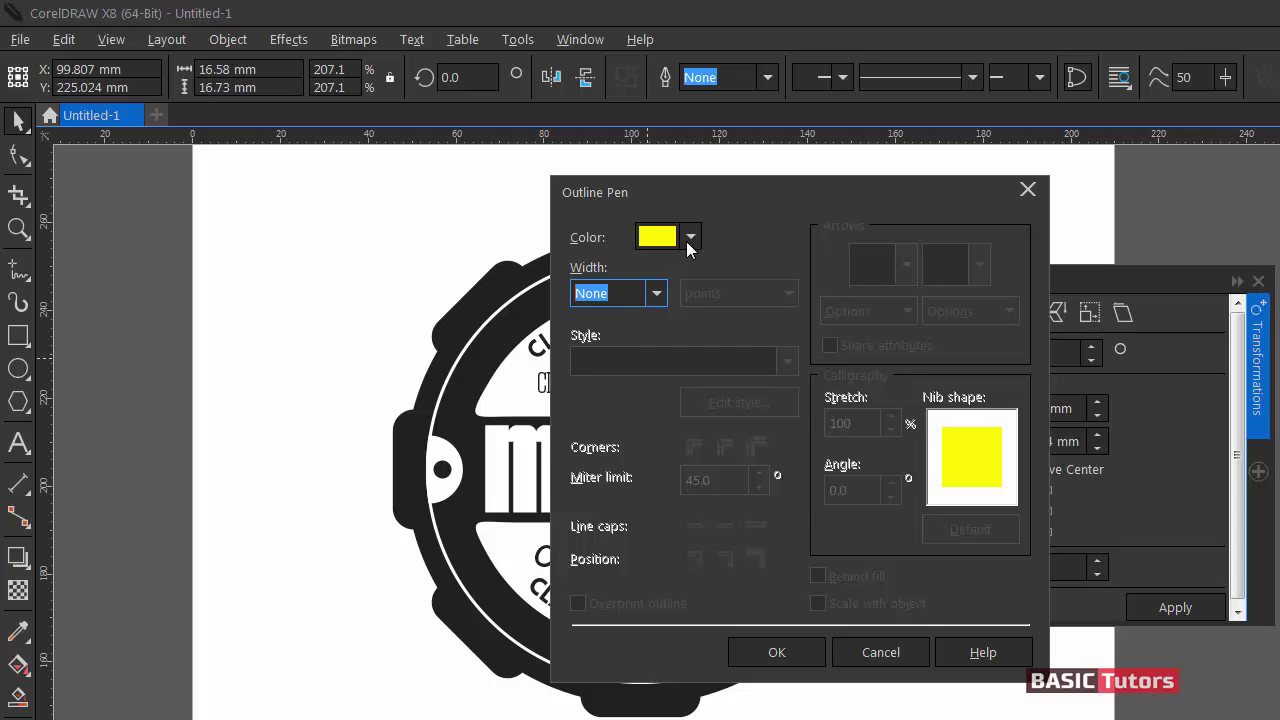
text(2)
key(Return)
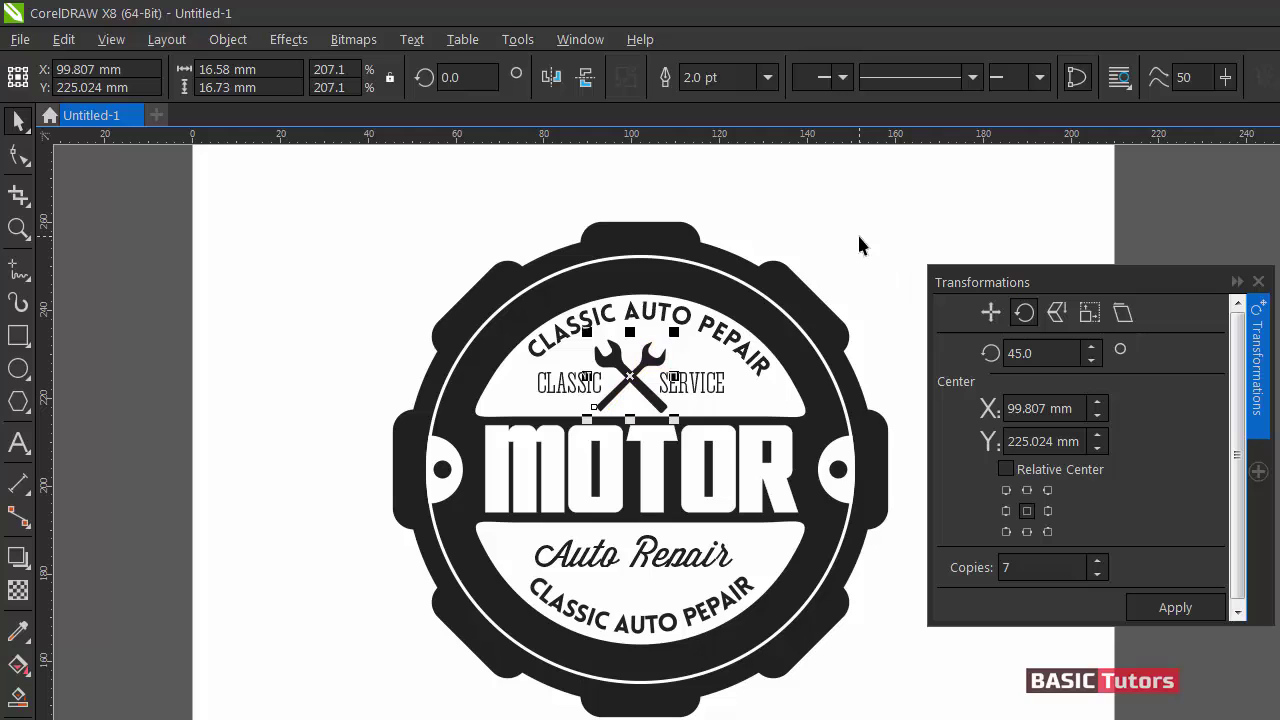
click(649, 358)
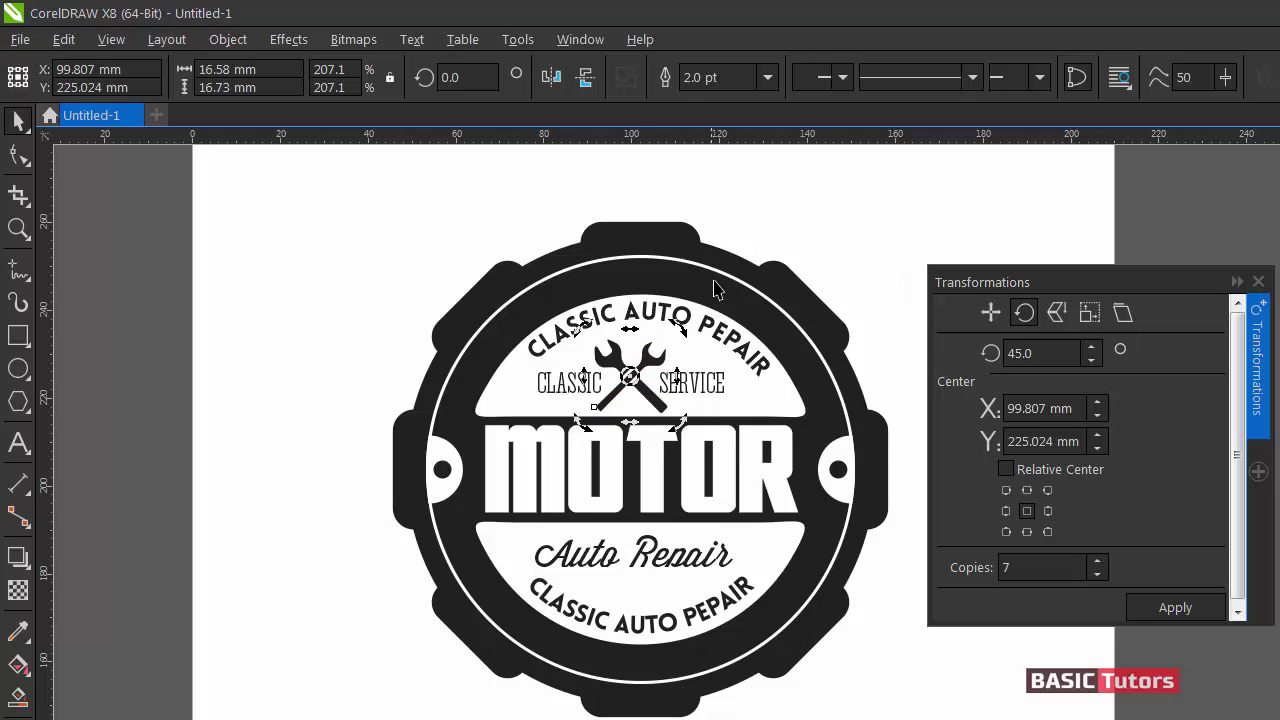
click(750, 256)
Move the Transformations docker away from the badge.
drag(957, 283, 1059, 273)
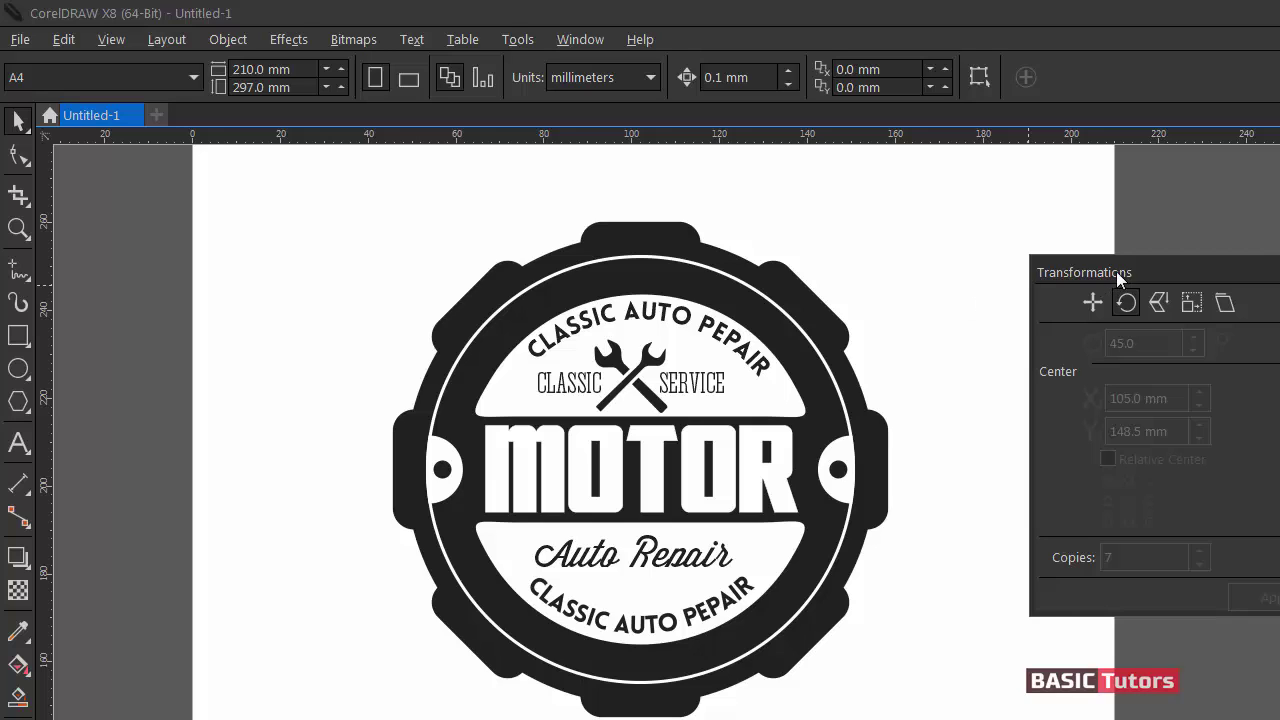
drag(1116, 271, 1178, 280)
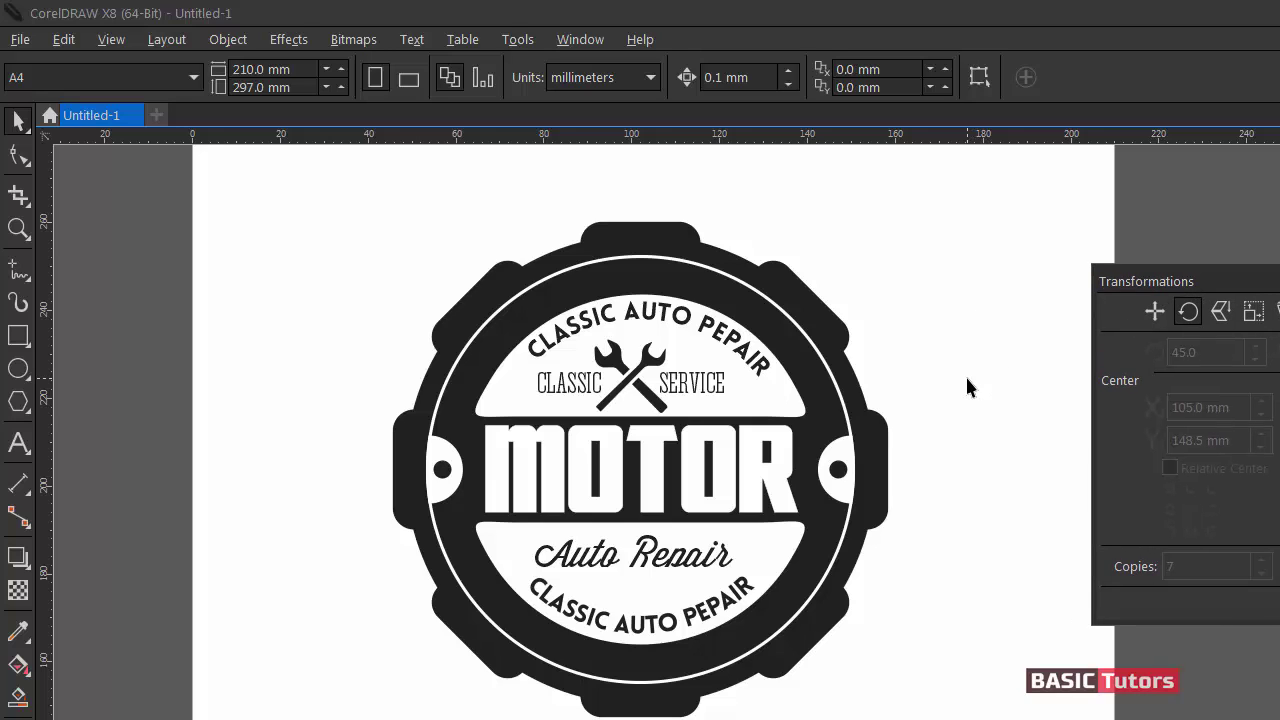